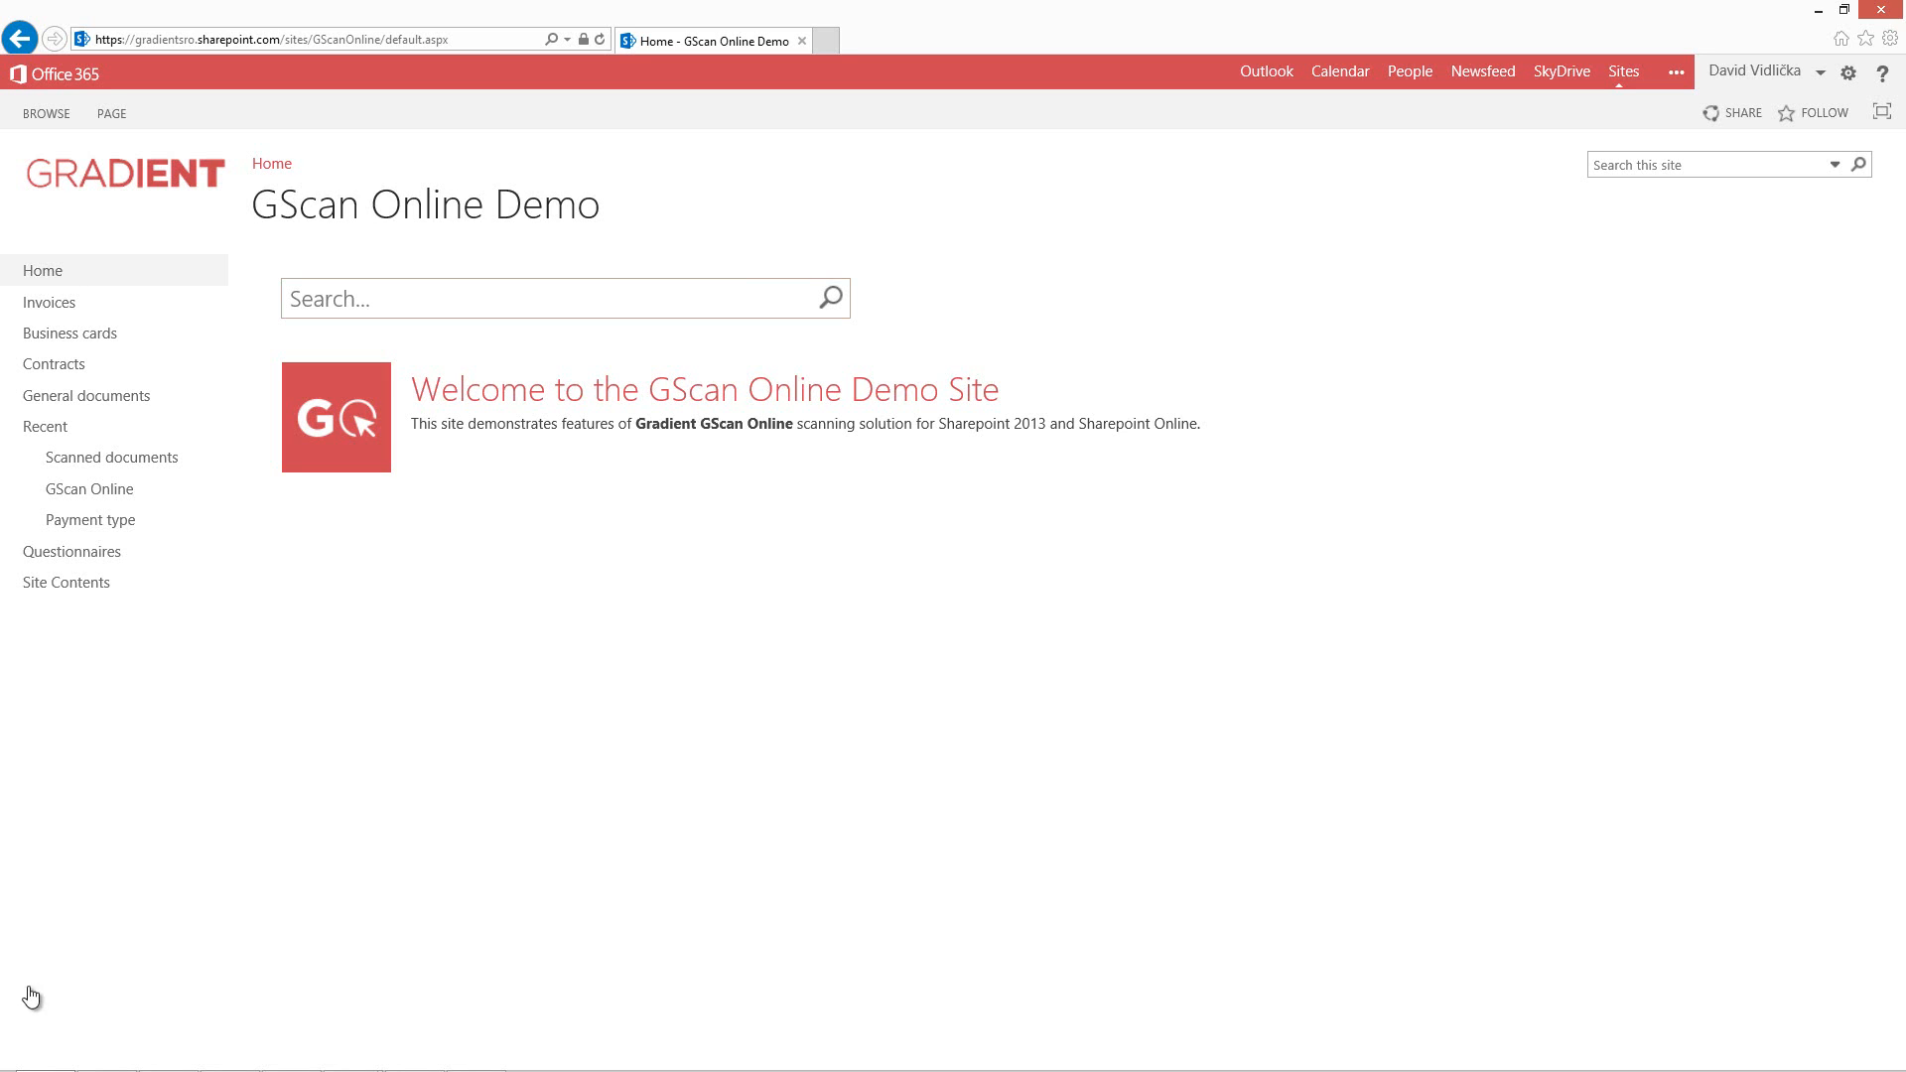
# Add a new Document Library app to the site named GScan Online Test.
pyautogui.click(31, 997)
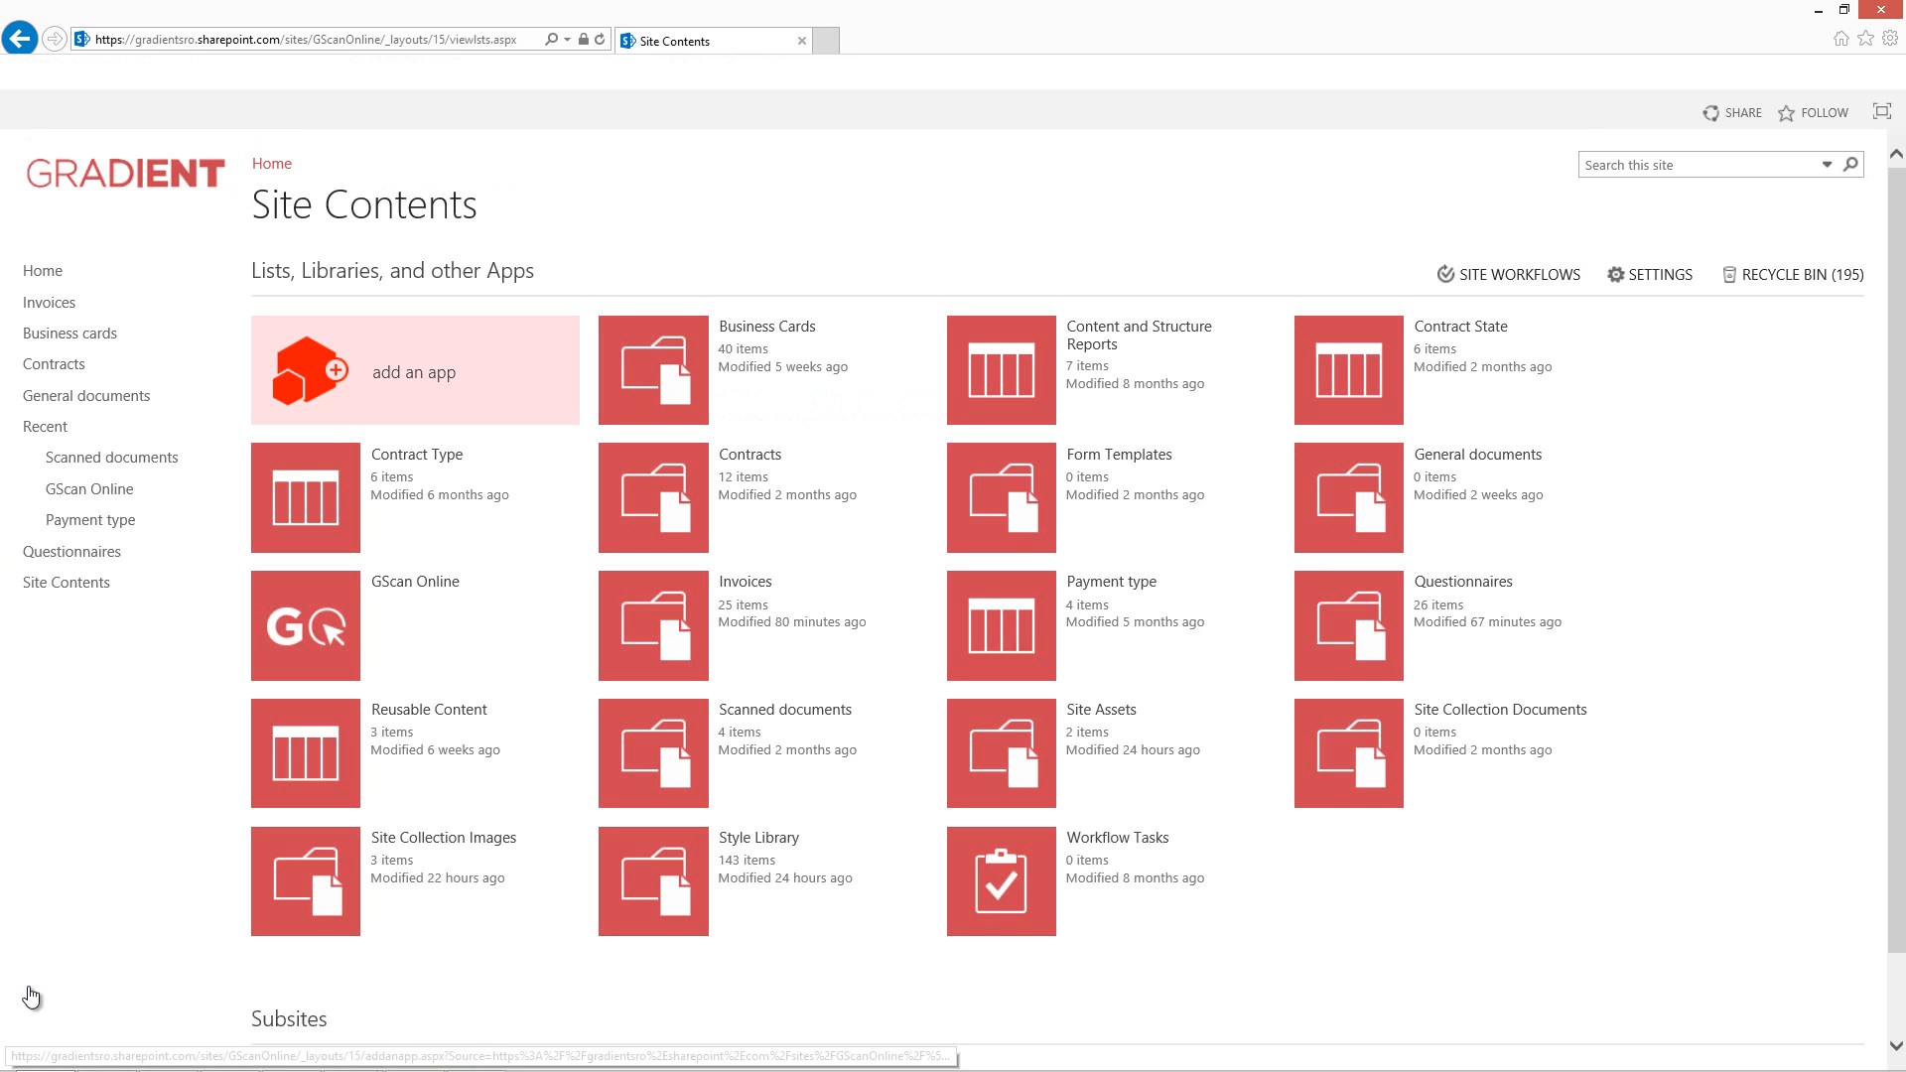
pyautogui.click(415, 371)
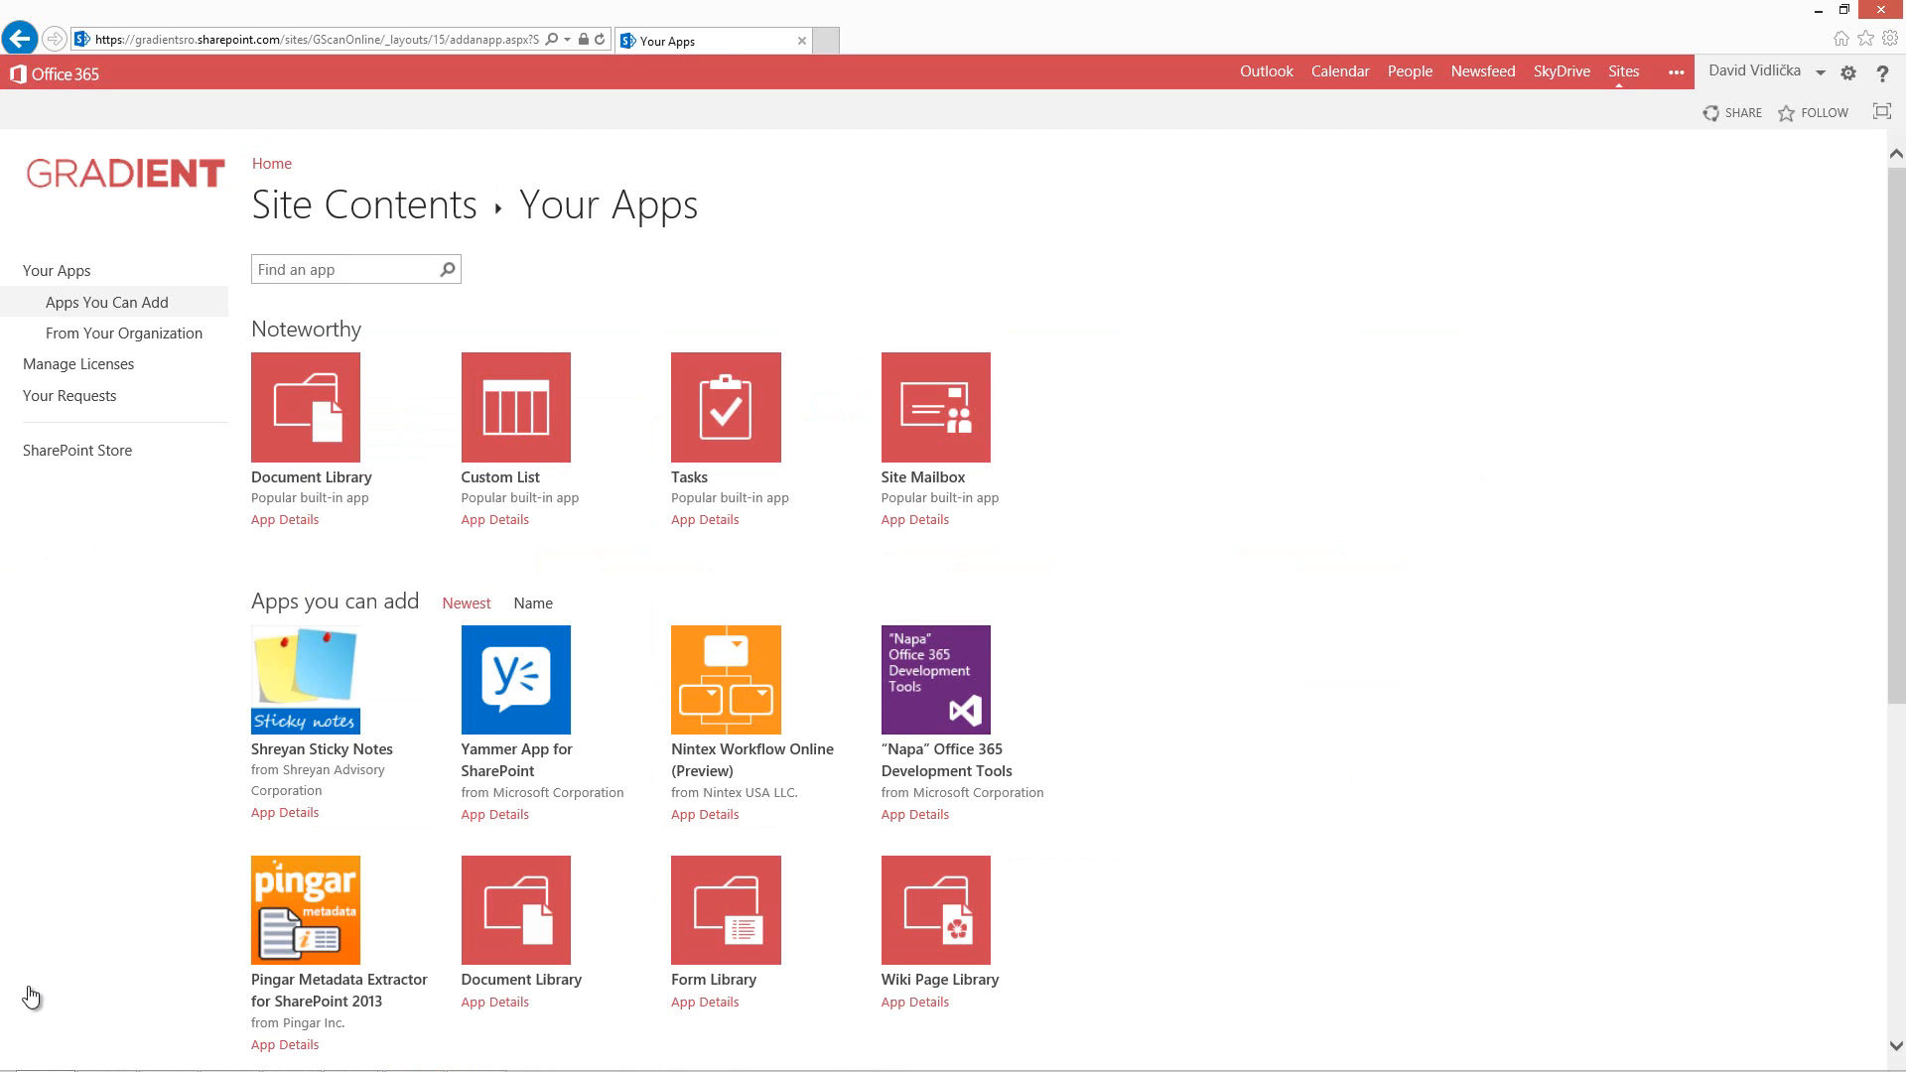
pyautogui.click(305, 407)
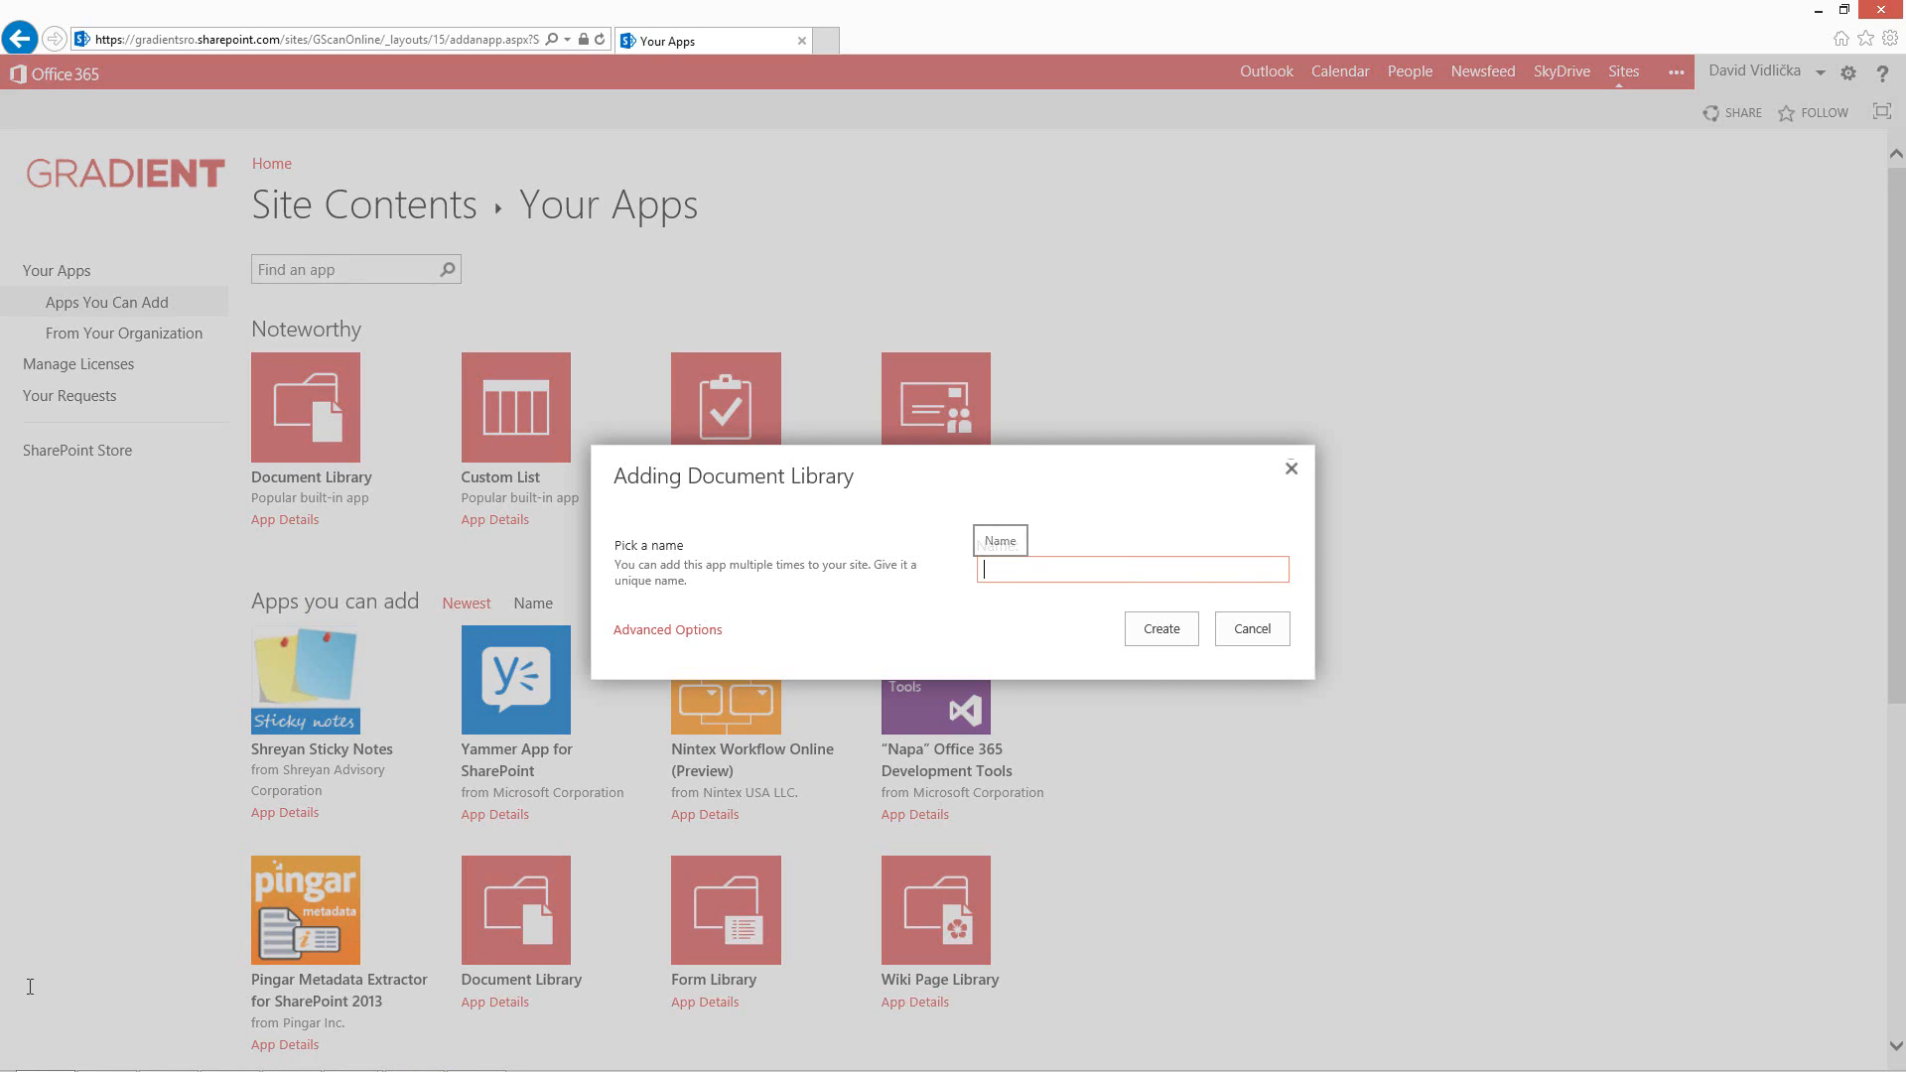
pyautogui.write('GScan Online ')
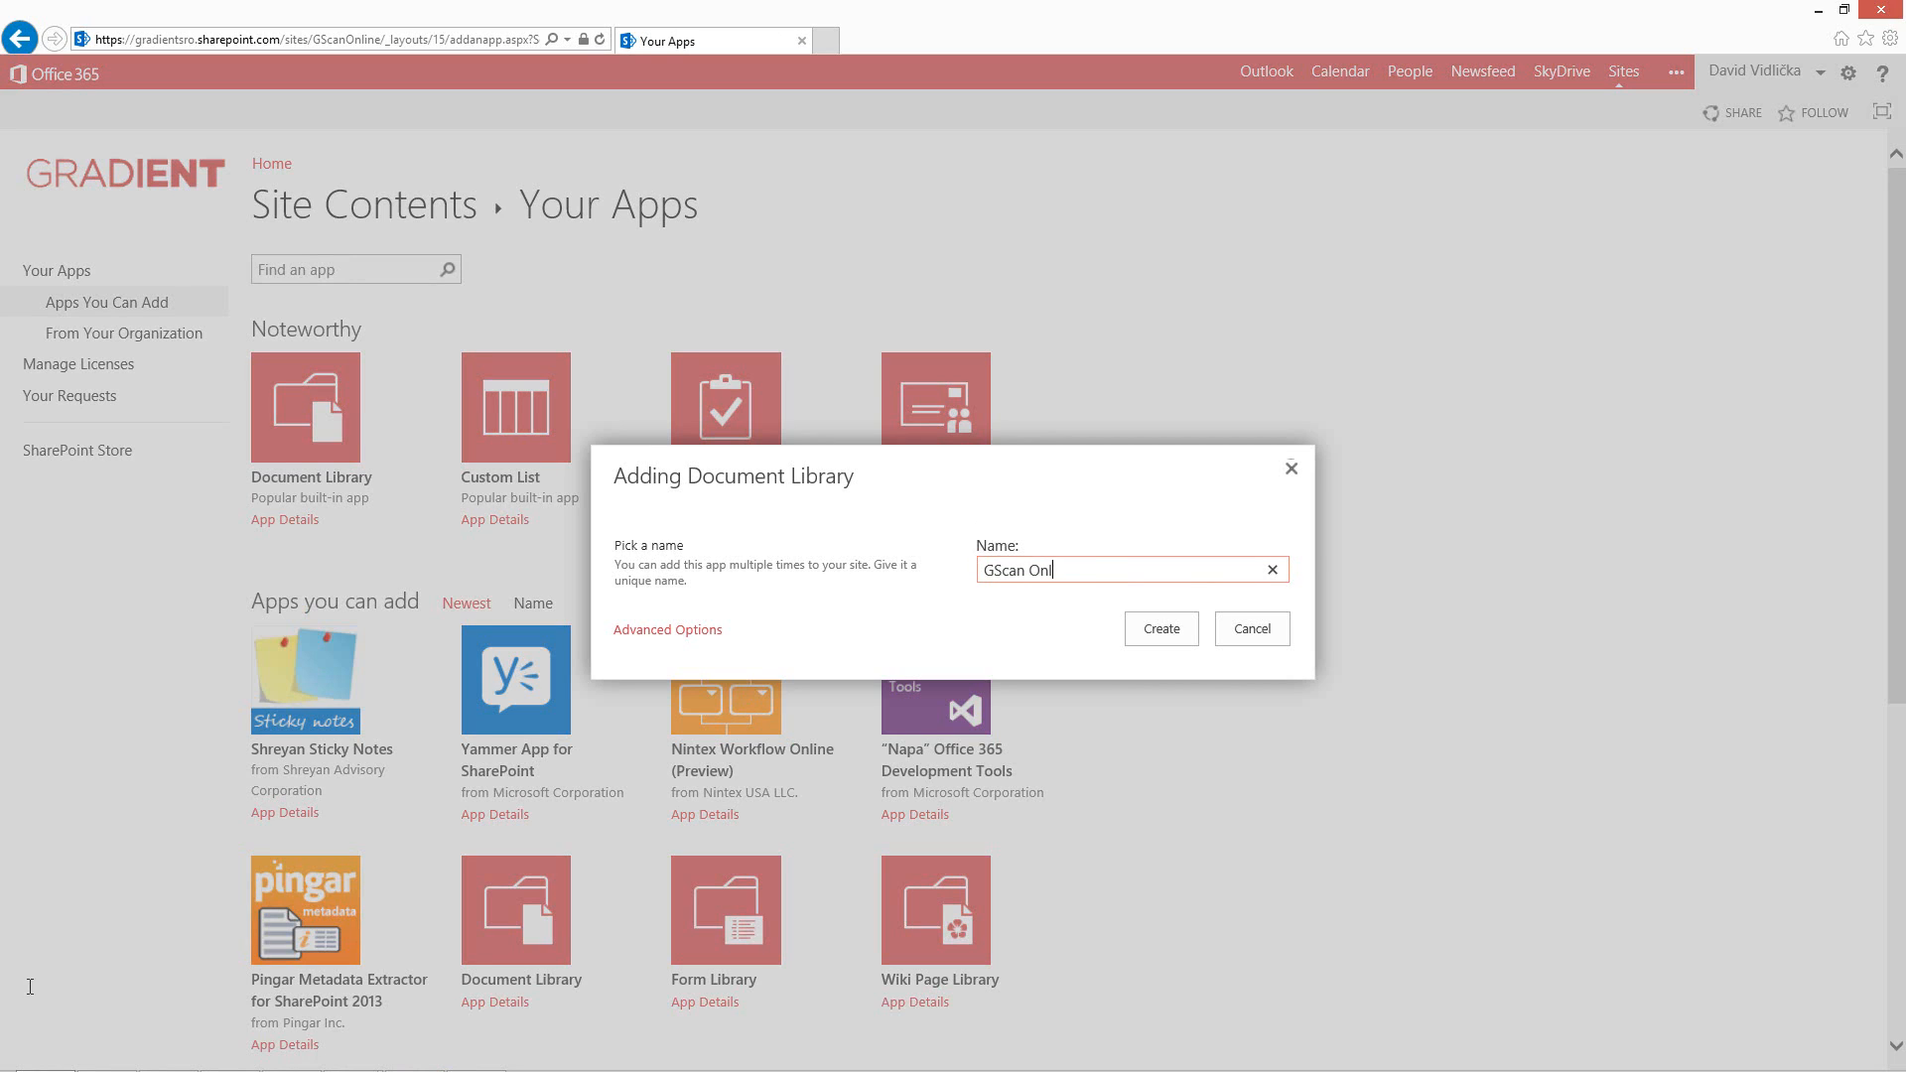
pyautogui.write('Test')
pyautogui.click(1162, 628)
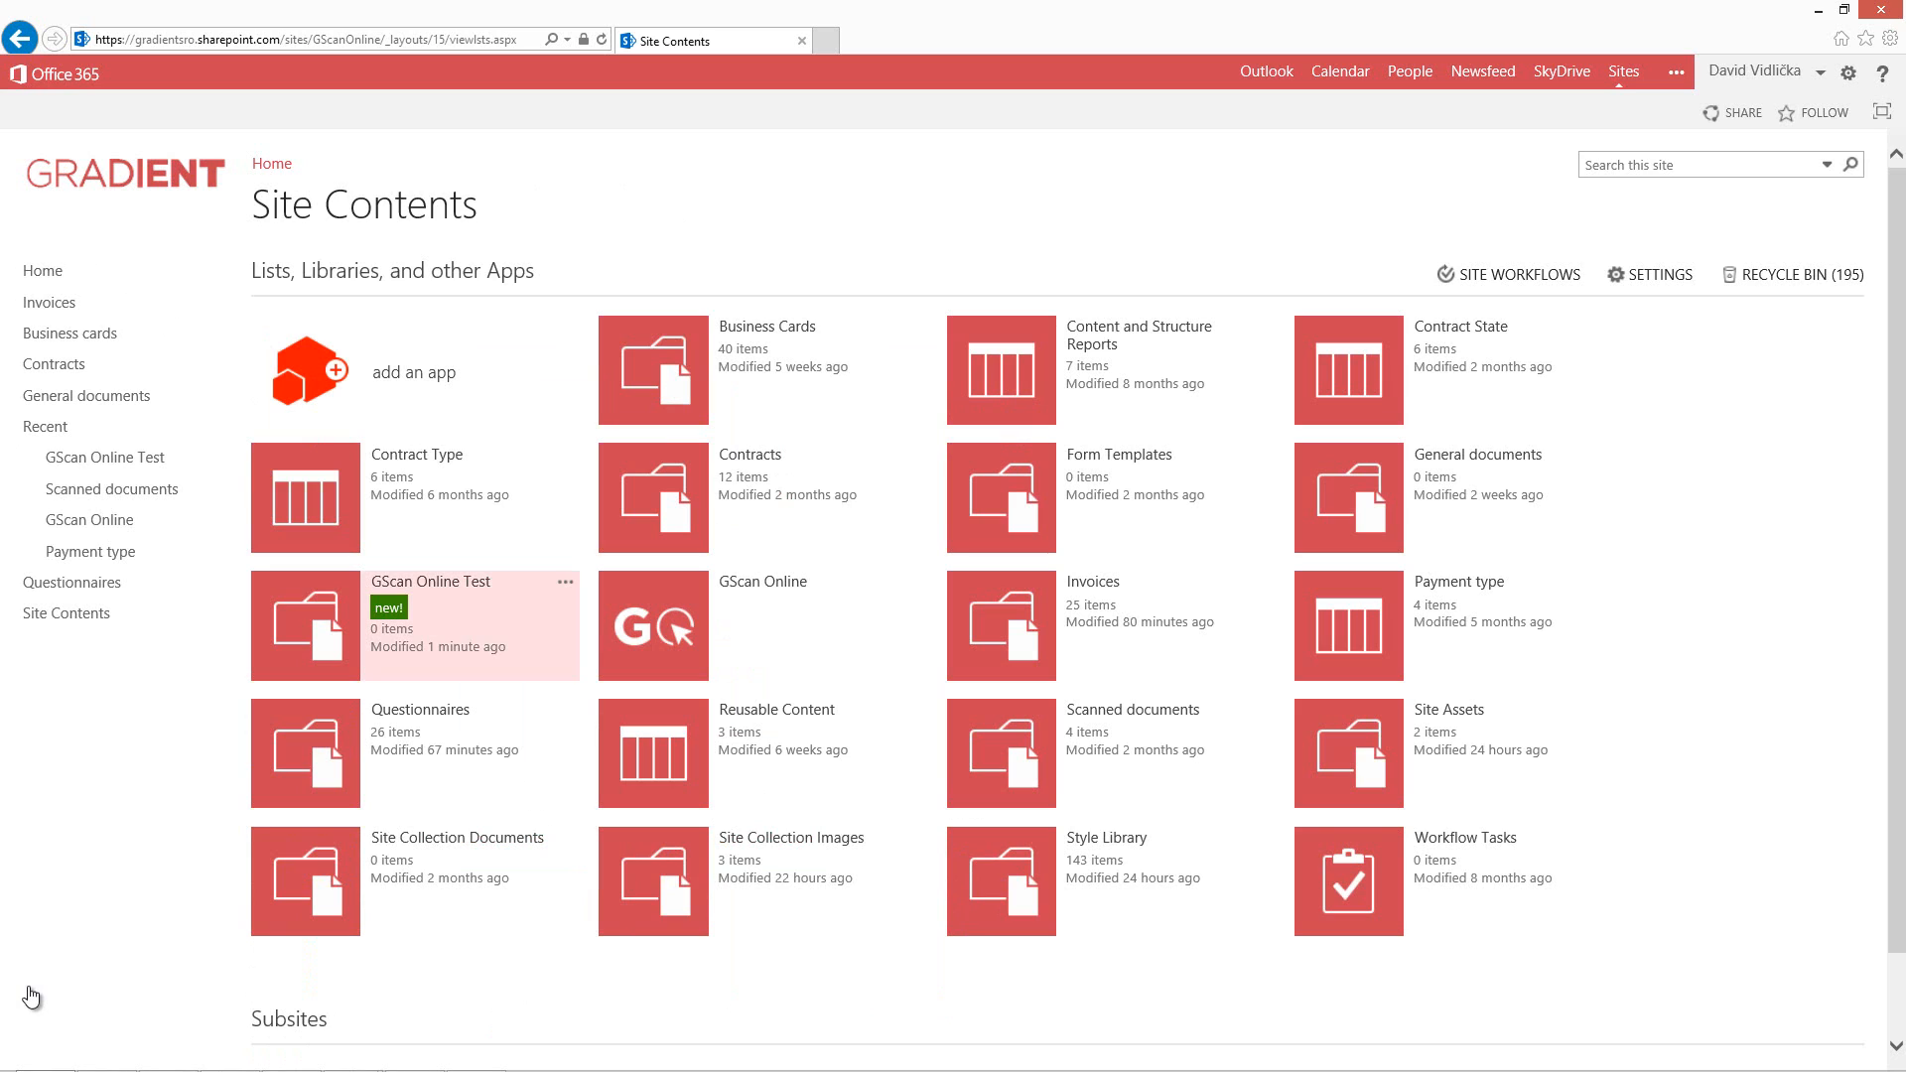
# Open the GScan Online Test library settings and create a single-line text column named Invoice number.
pyautogui.click(565, 583)
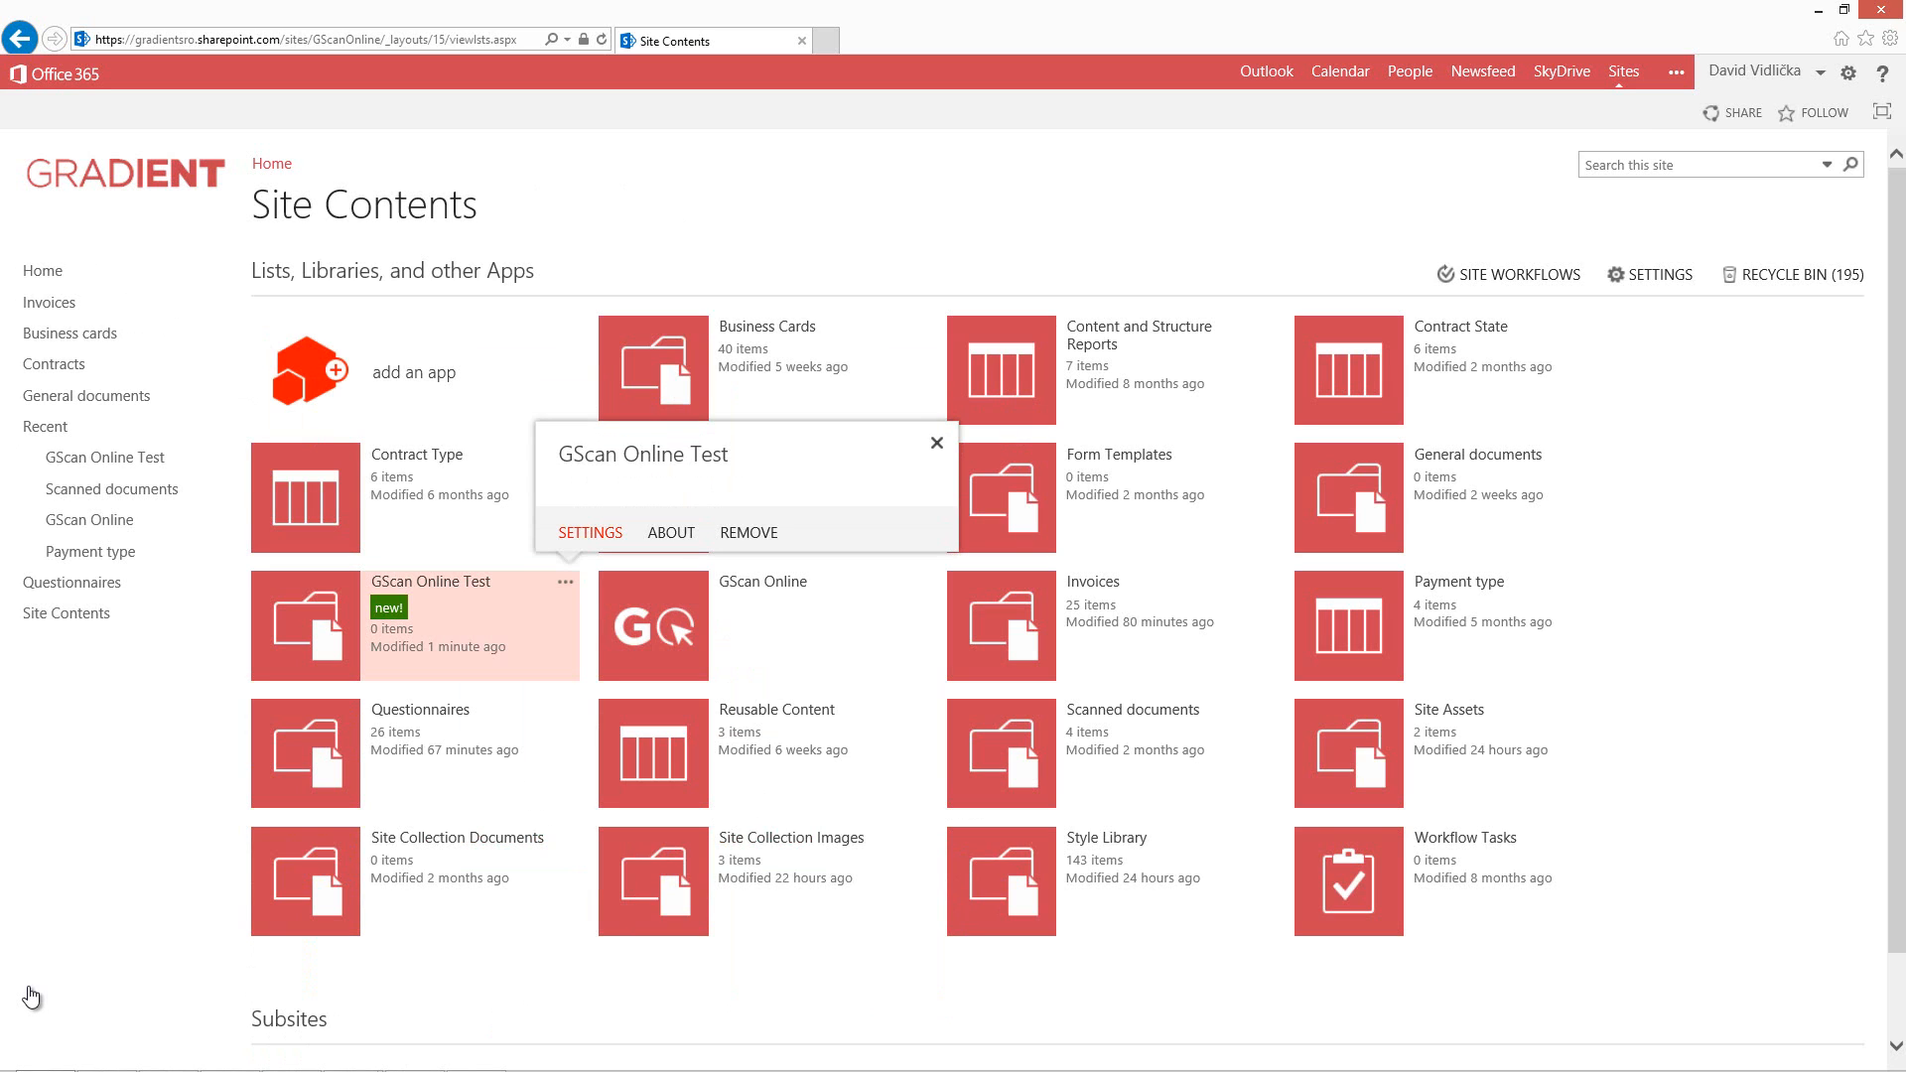
pyautogui.click(591, 533)
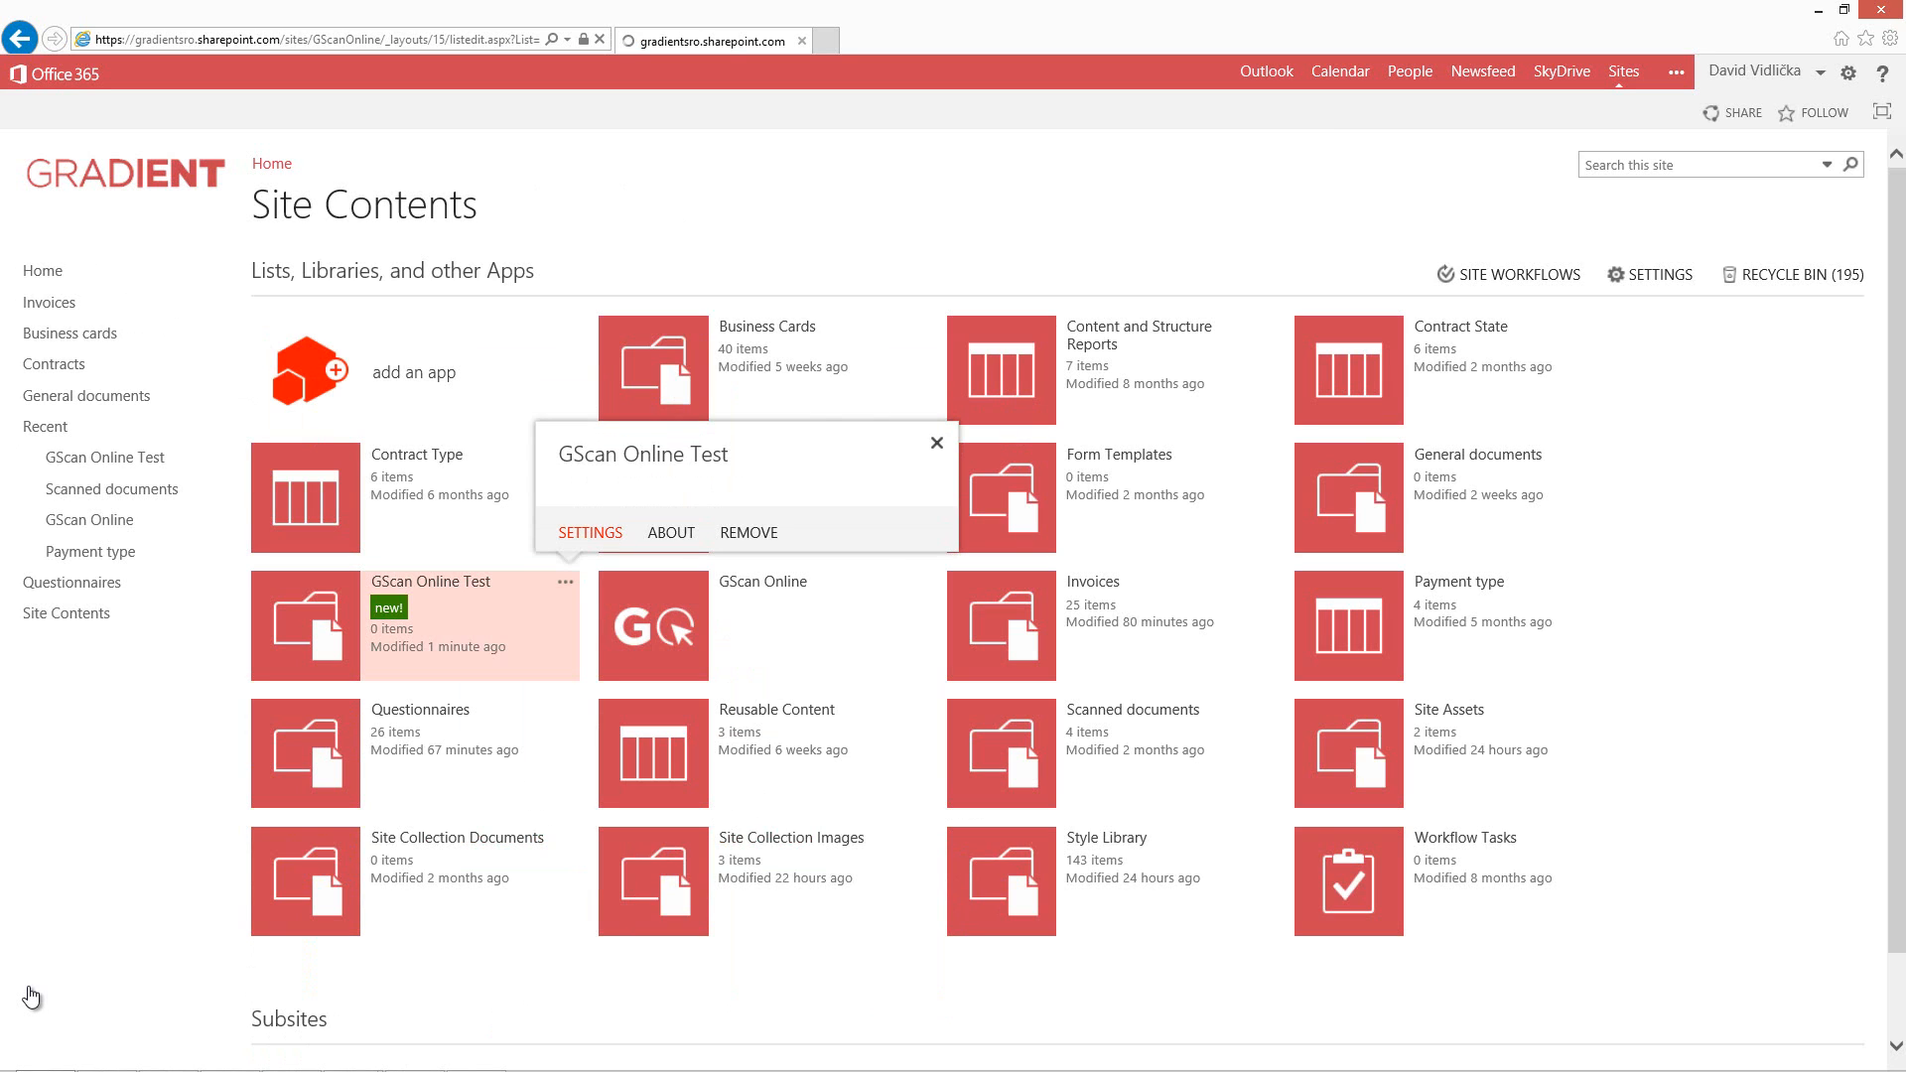
pyautogui.scroll(-3, 29, 995)
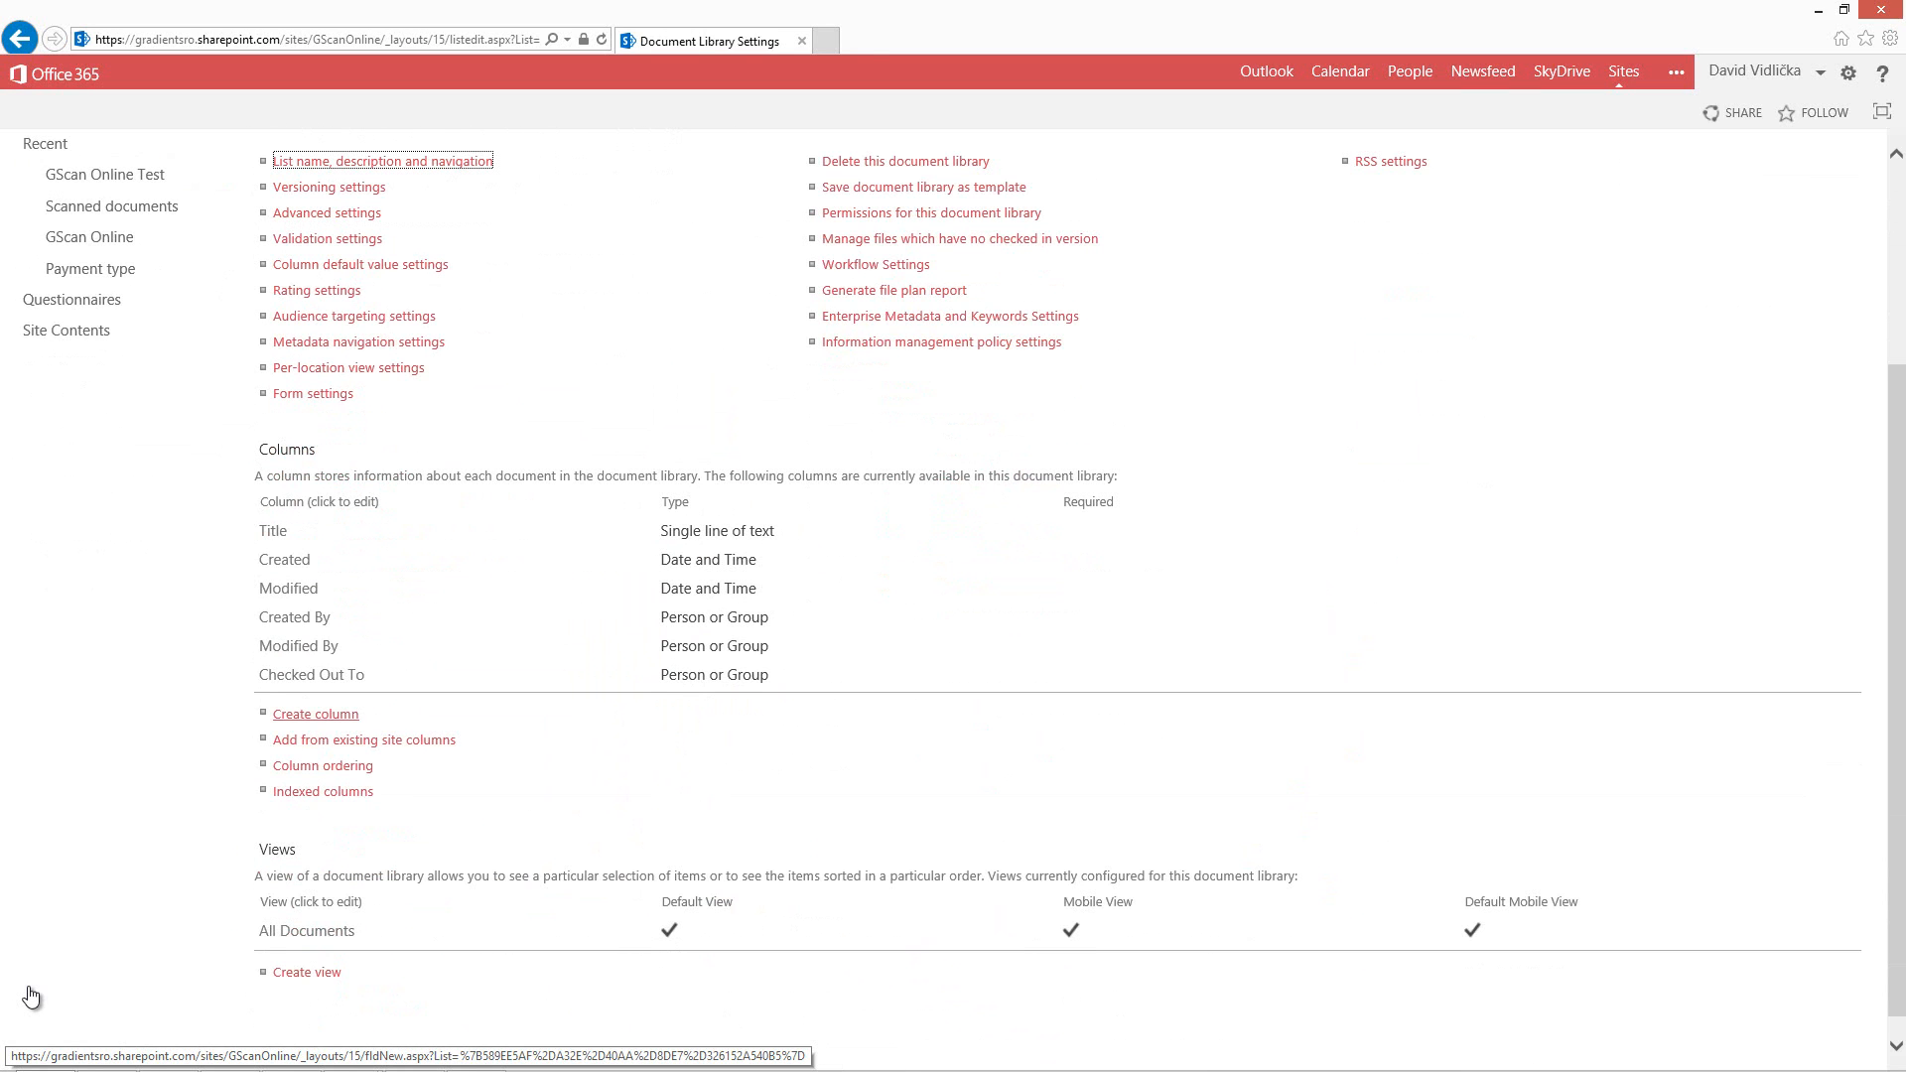
pyautogui.click(315, 715)
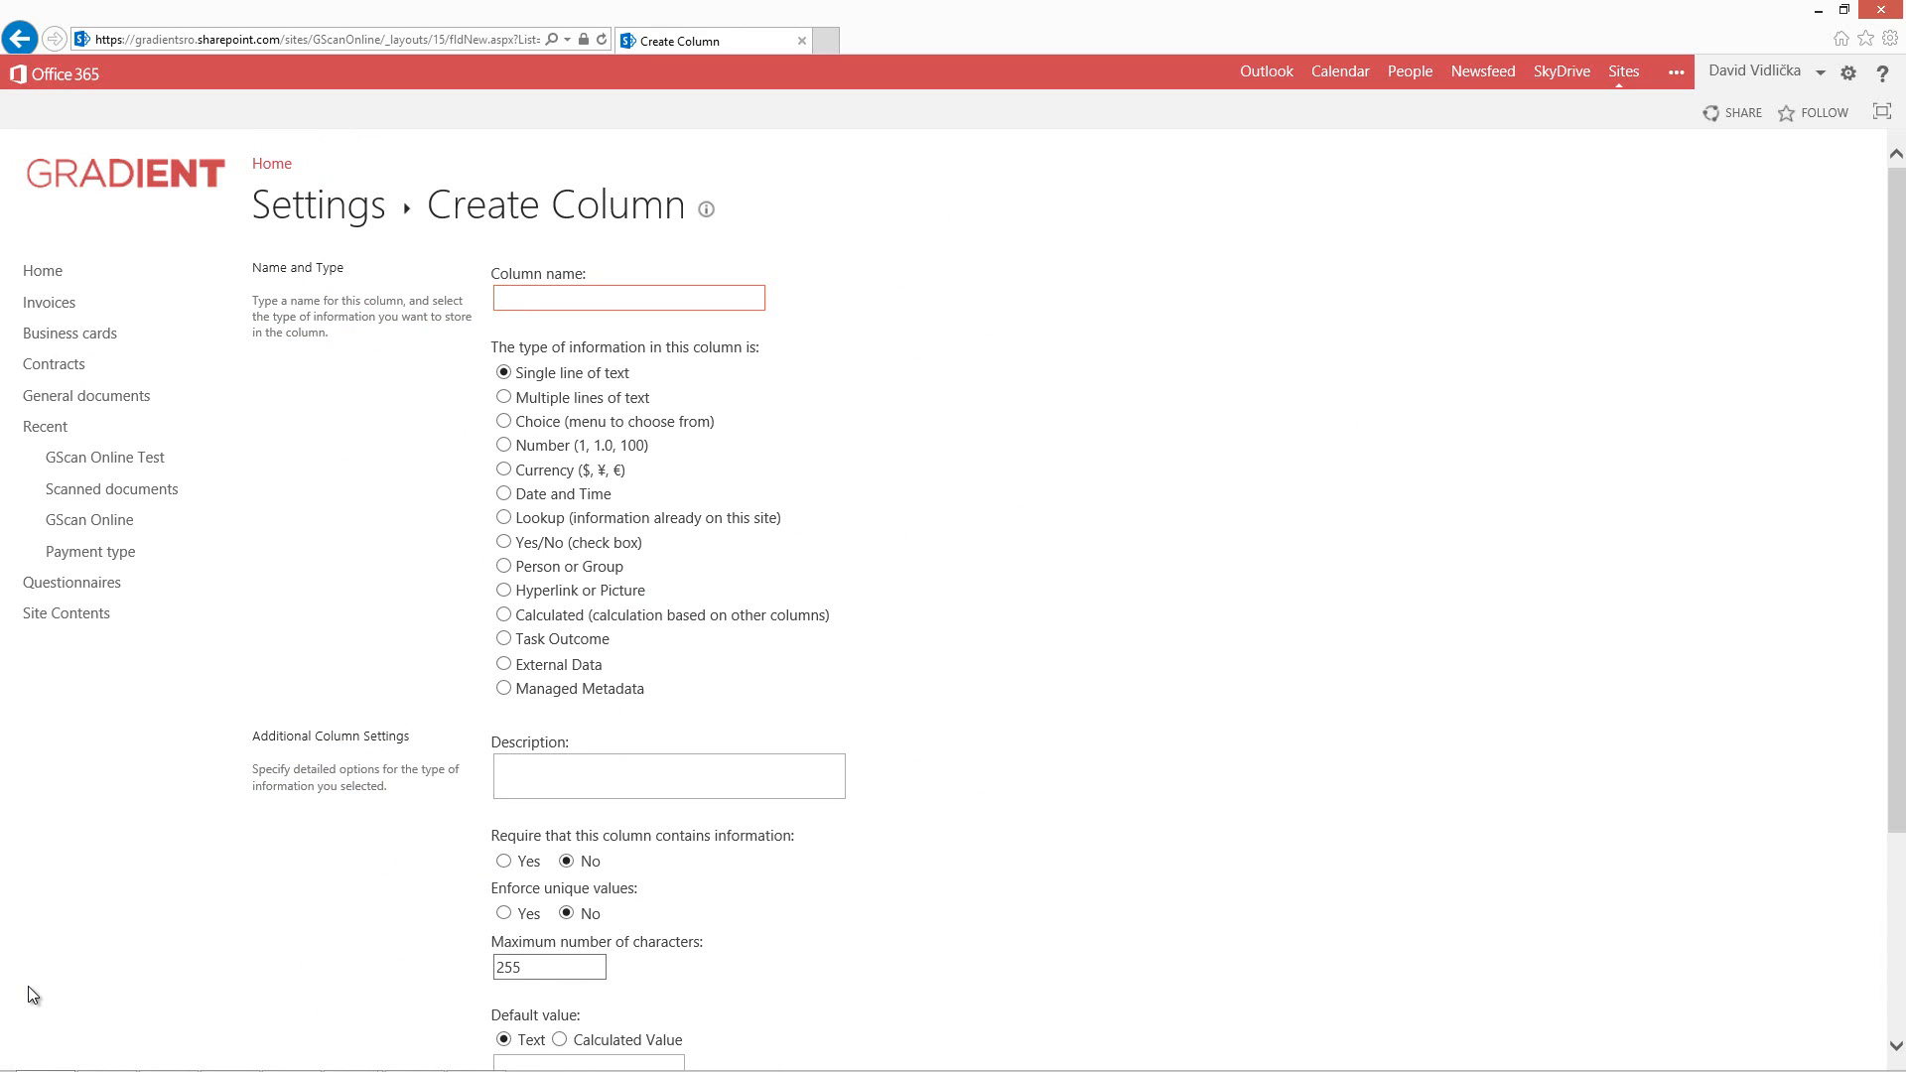
pyautogui.write('Invoice number')
pyautogui.click(33, 995)
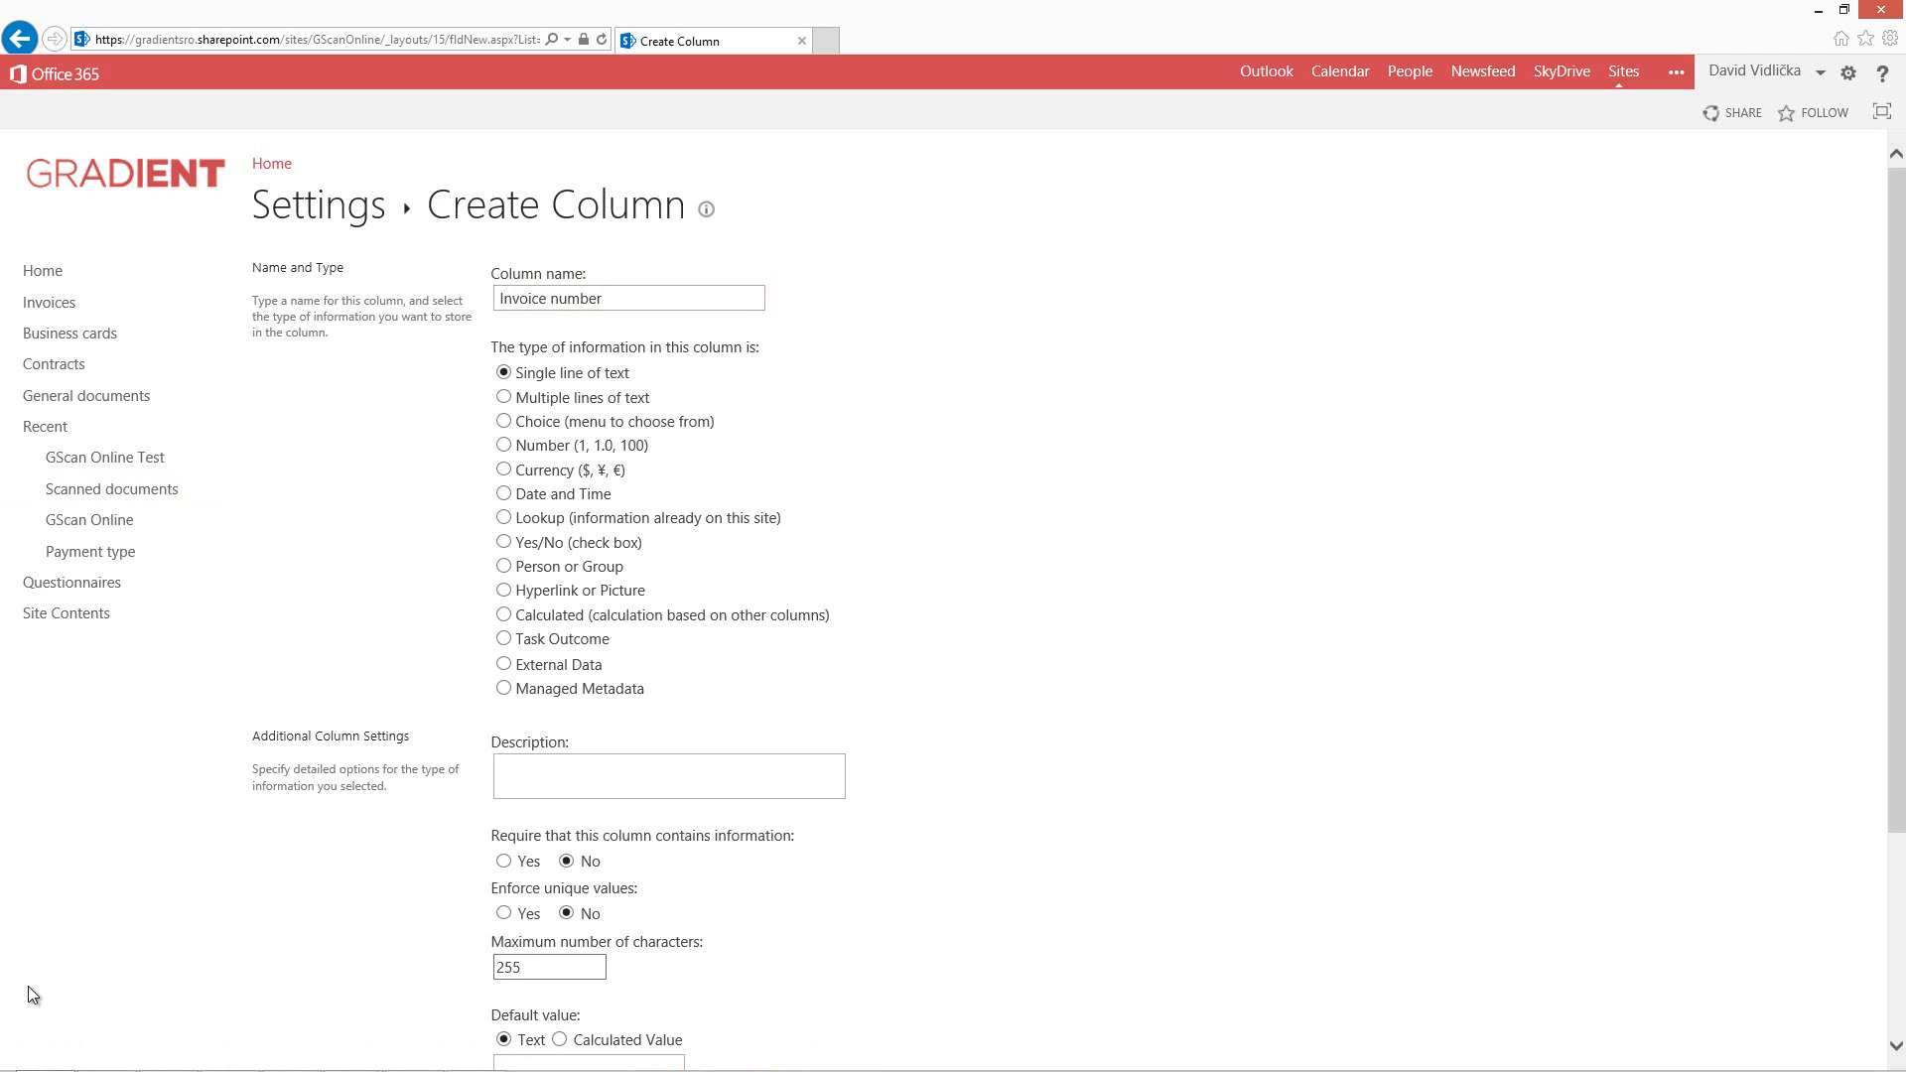
pyautogui.scroll(-3, 32, 994)
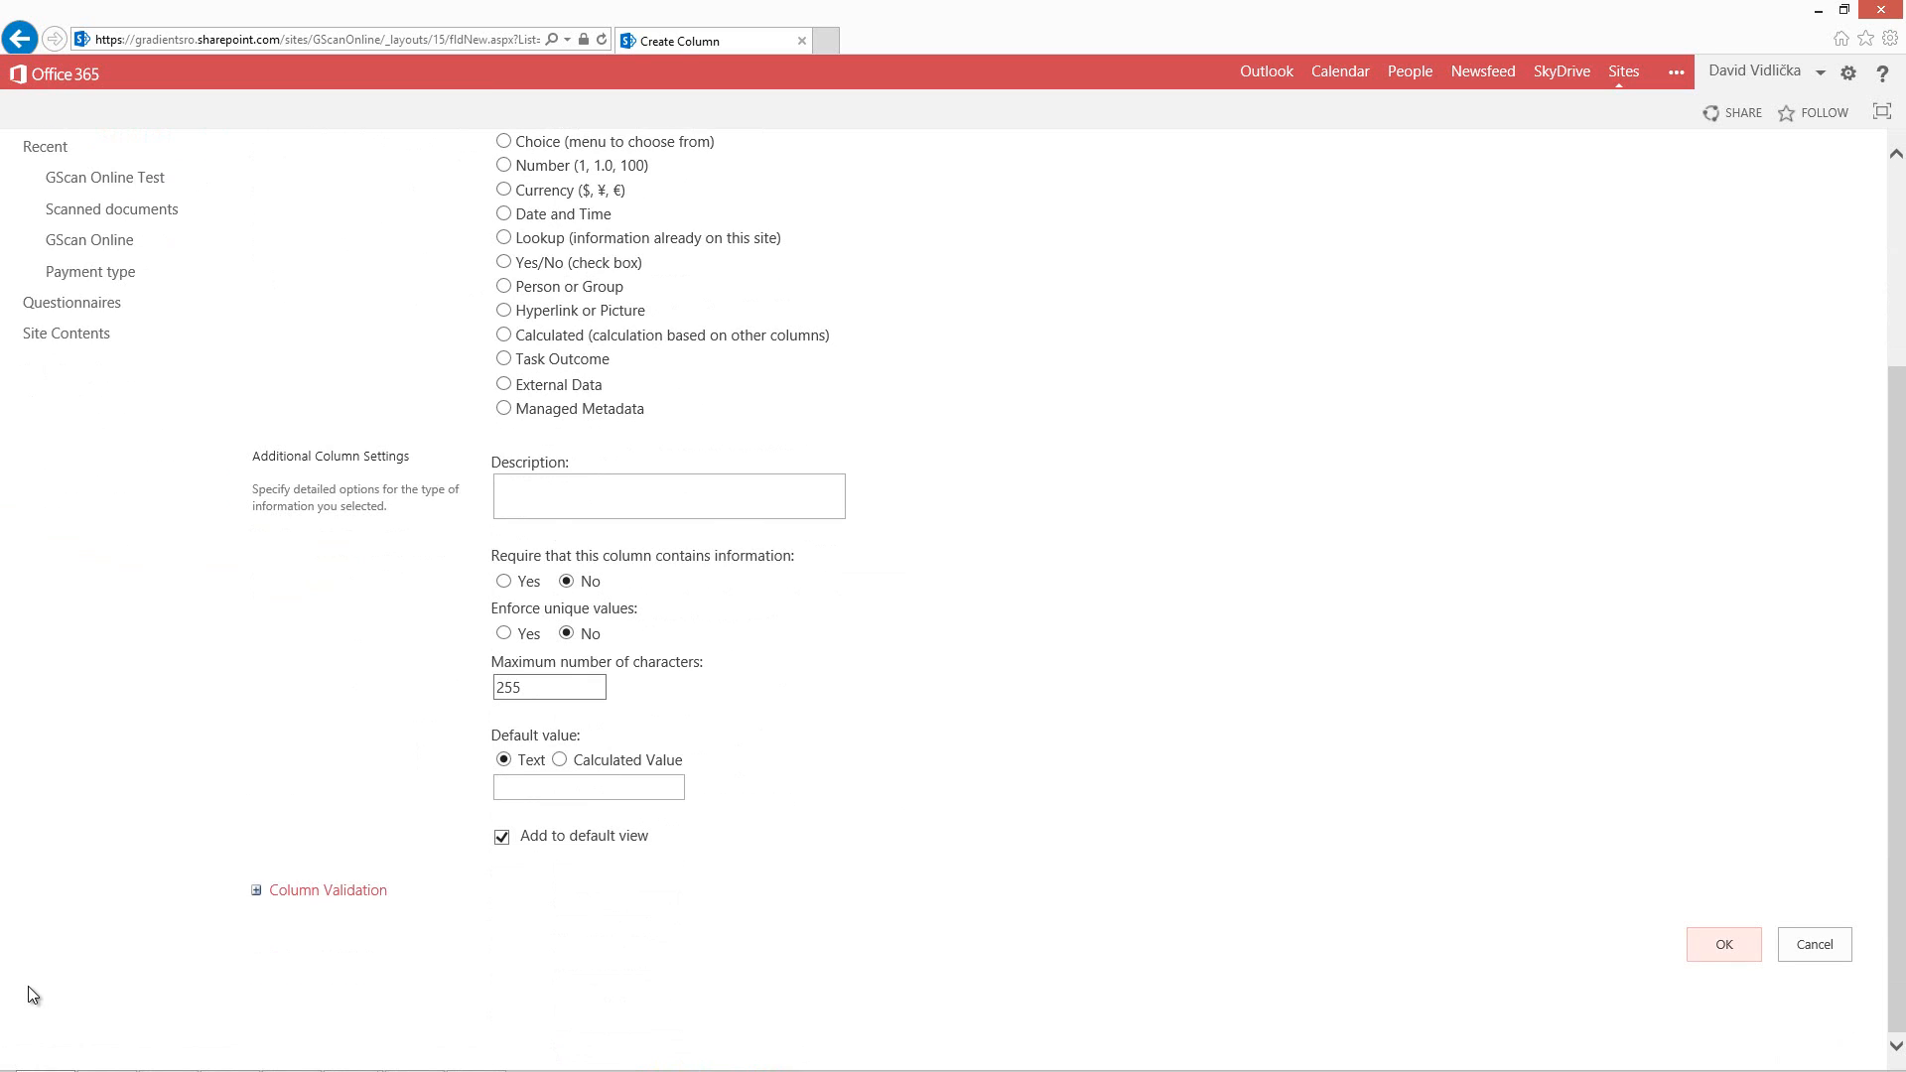
pyautogui.press('Return')
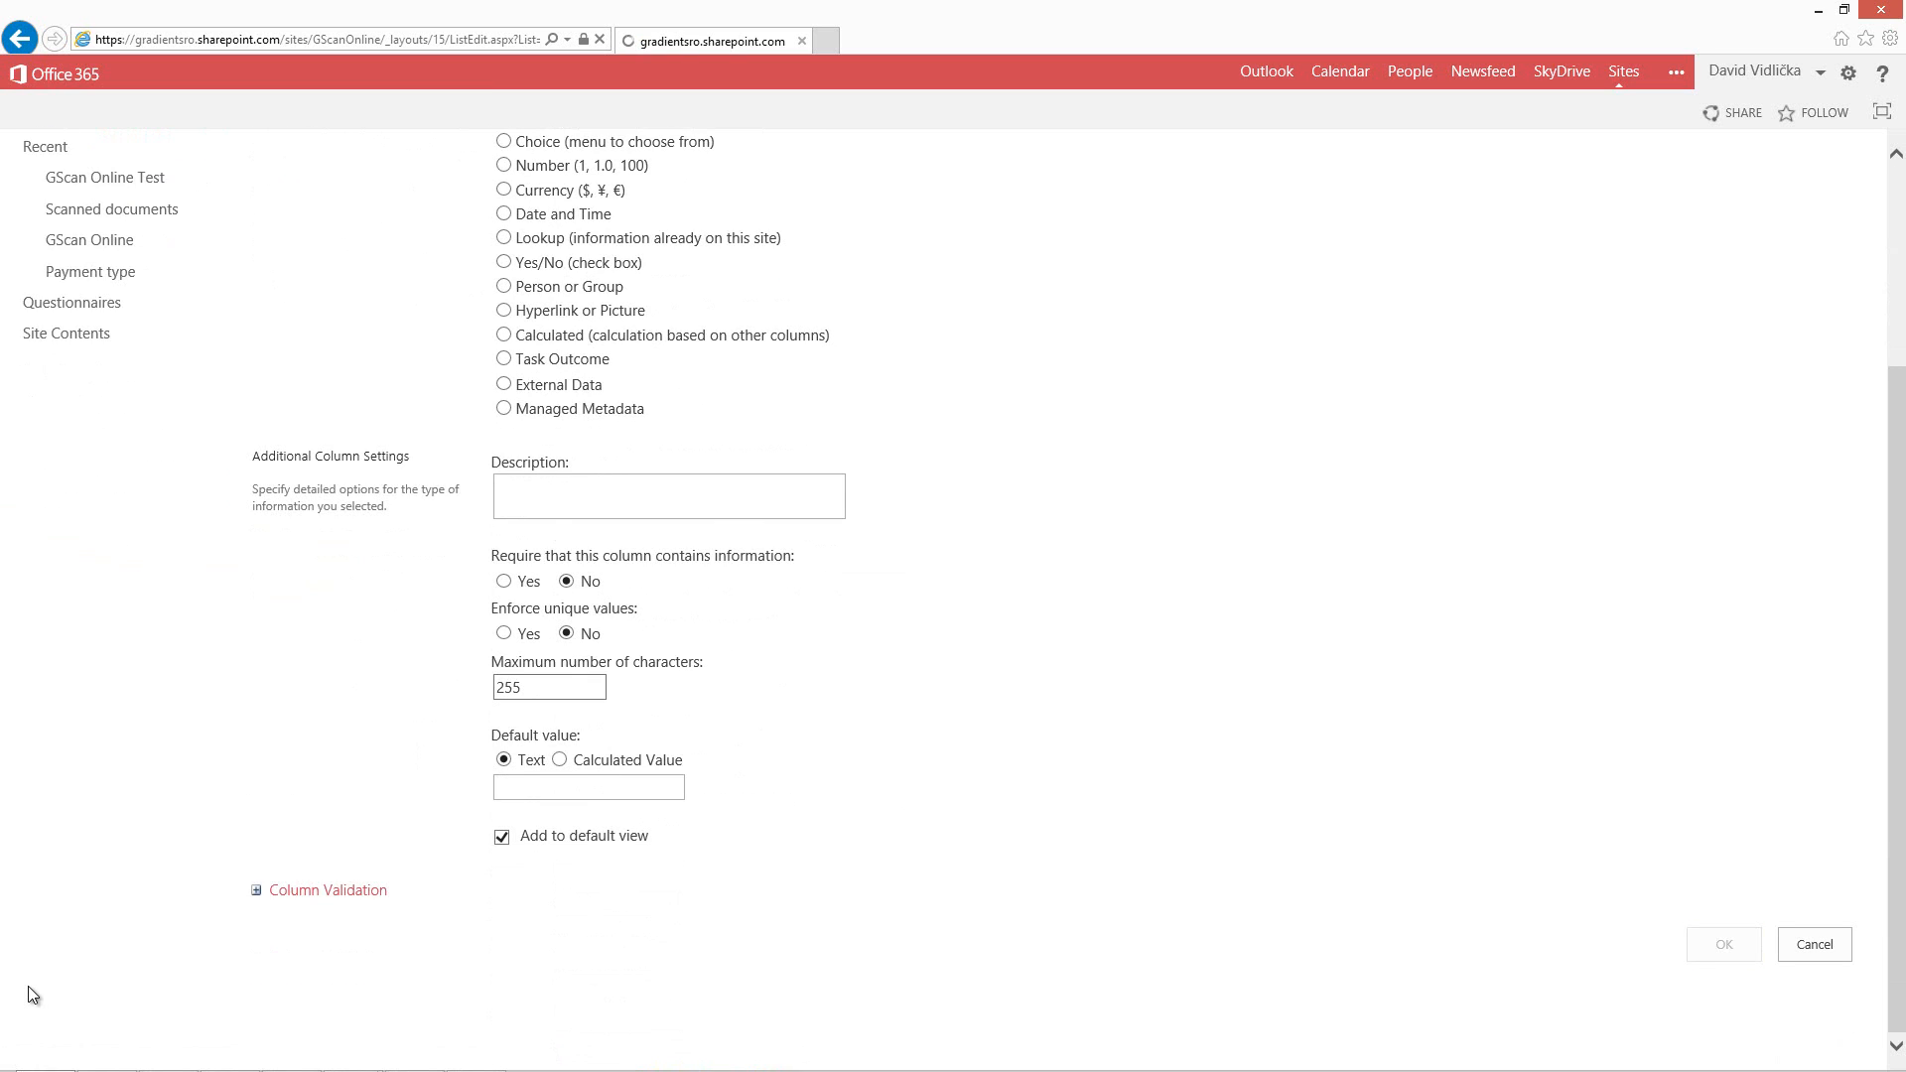
# Create a Date and Time column named Invoice Date in the library.
pyautogui.scroll(-3, 32, 994)
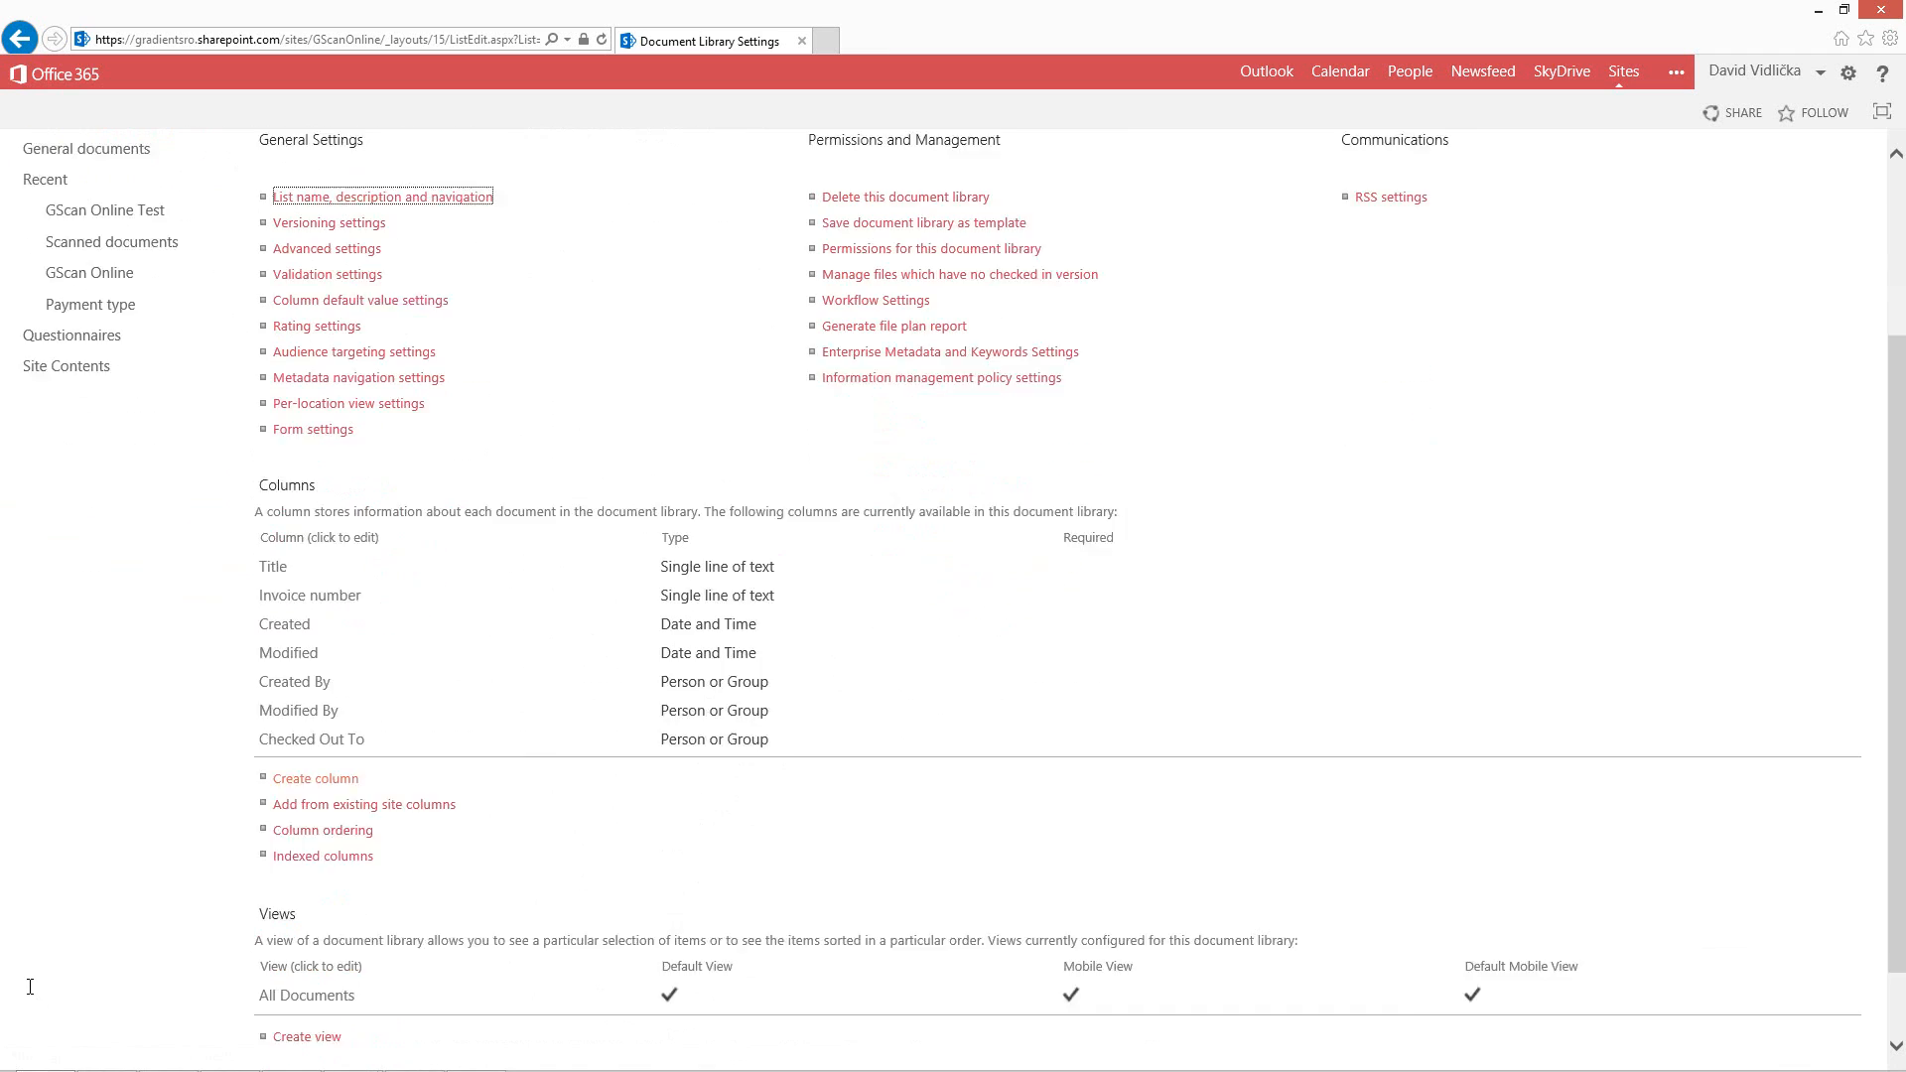
pyautogui.click(316, 743)
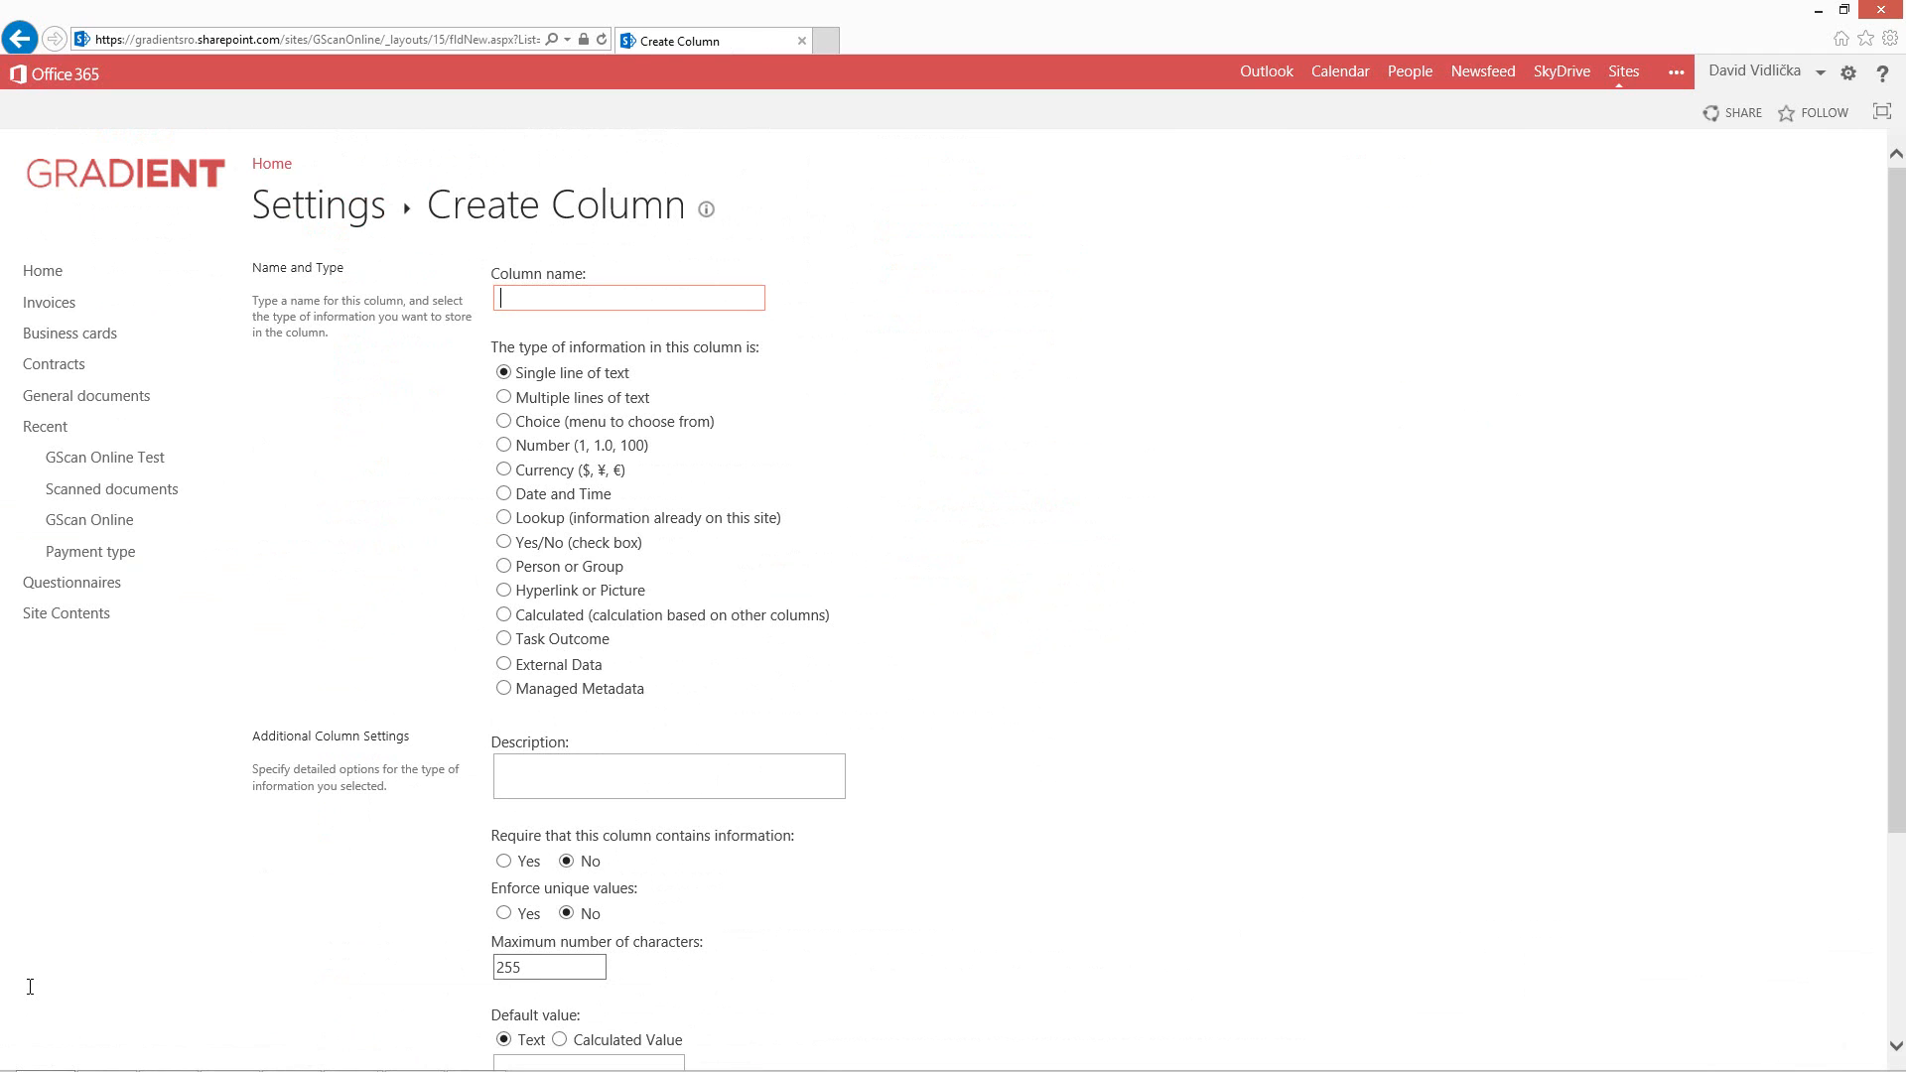
pyautogui.write('Invoice Date')
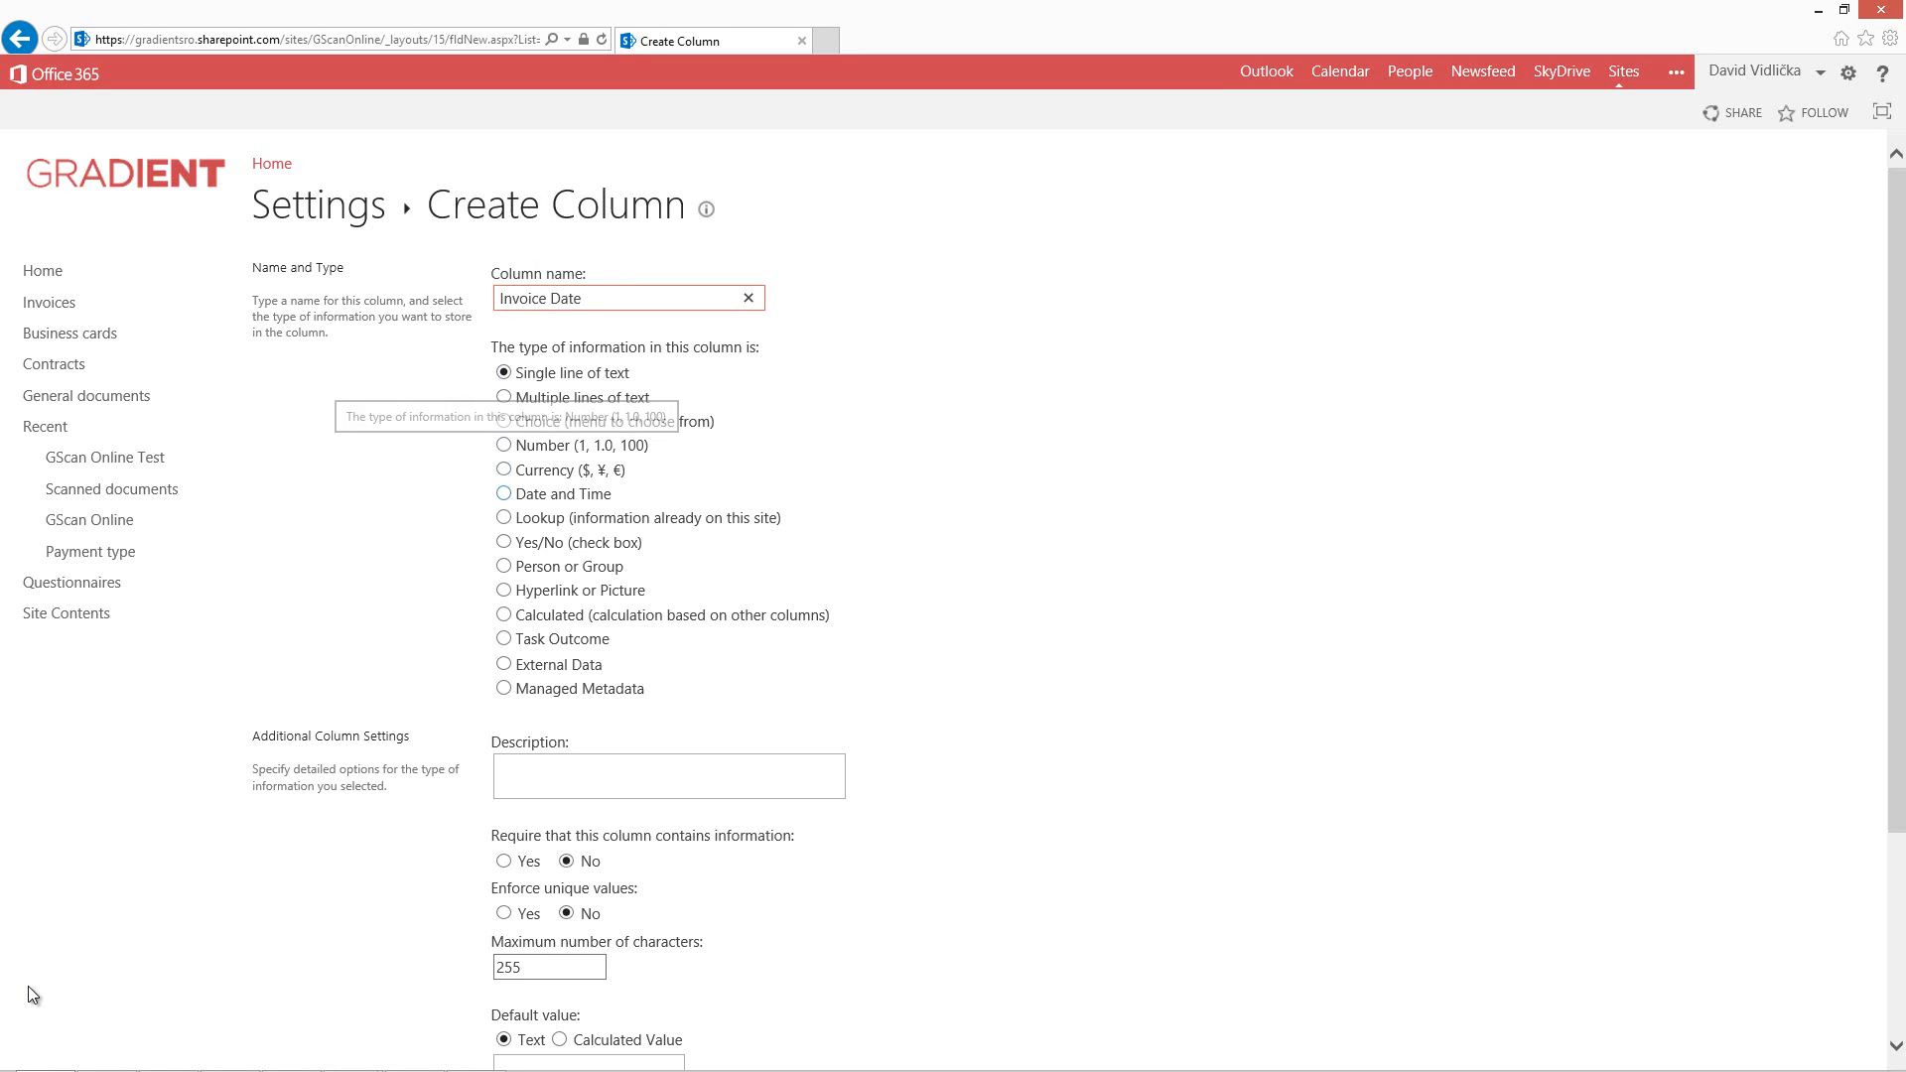
pyautogui.click(503, 494)
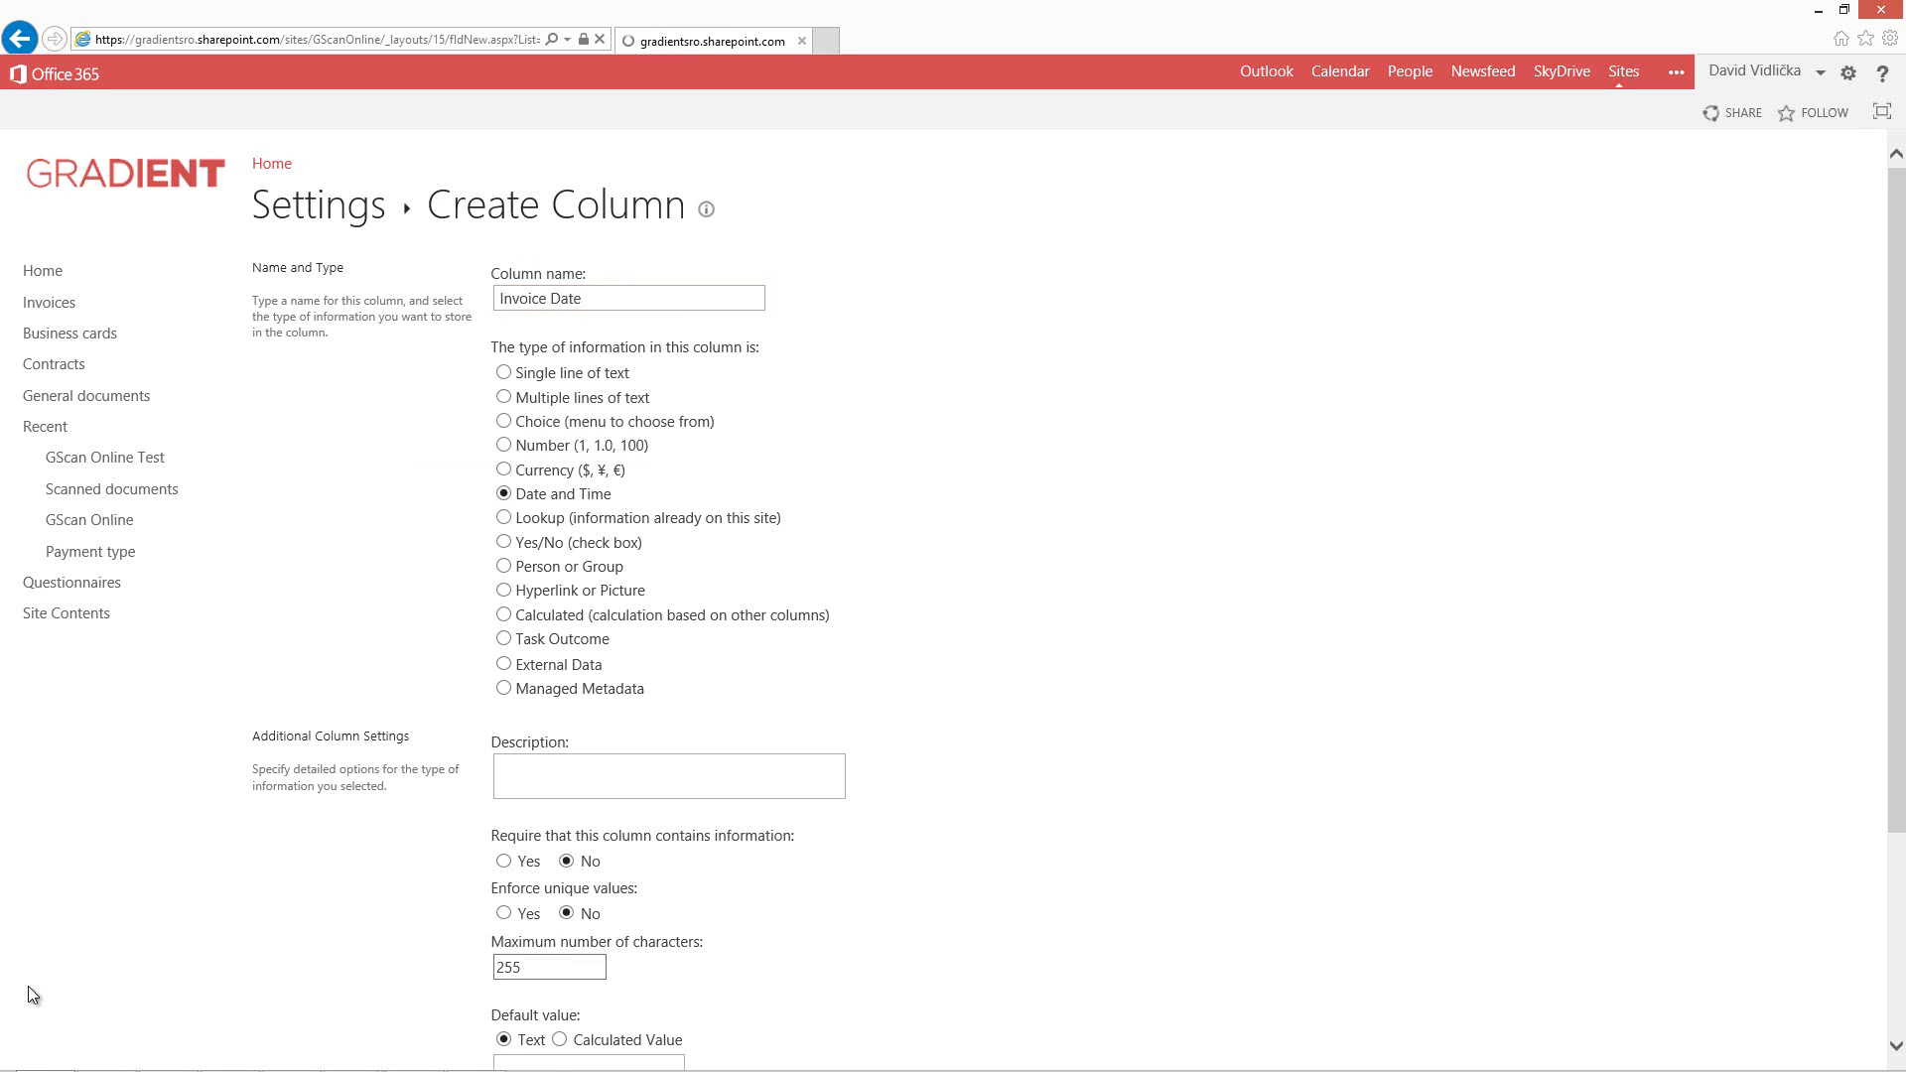
pyautogui.scroll(-4, 30, 995)
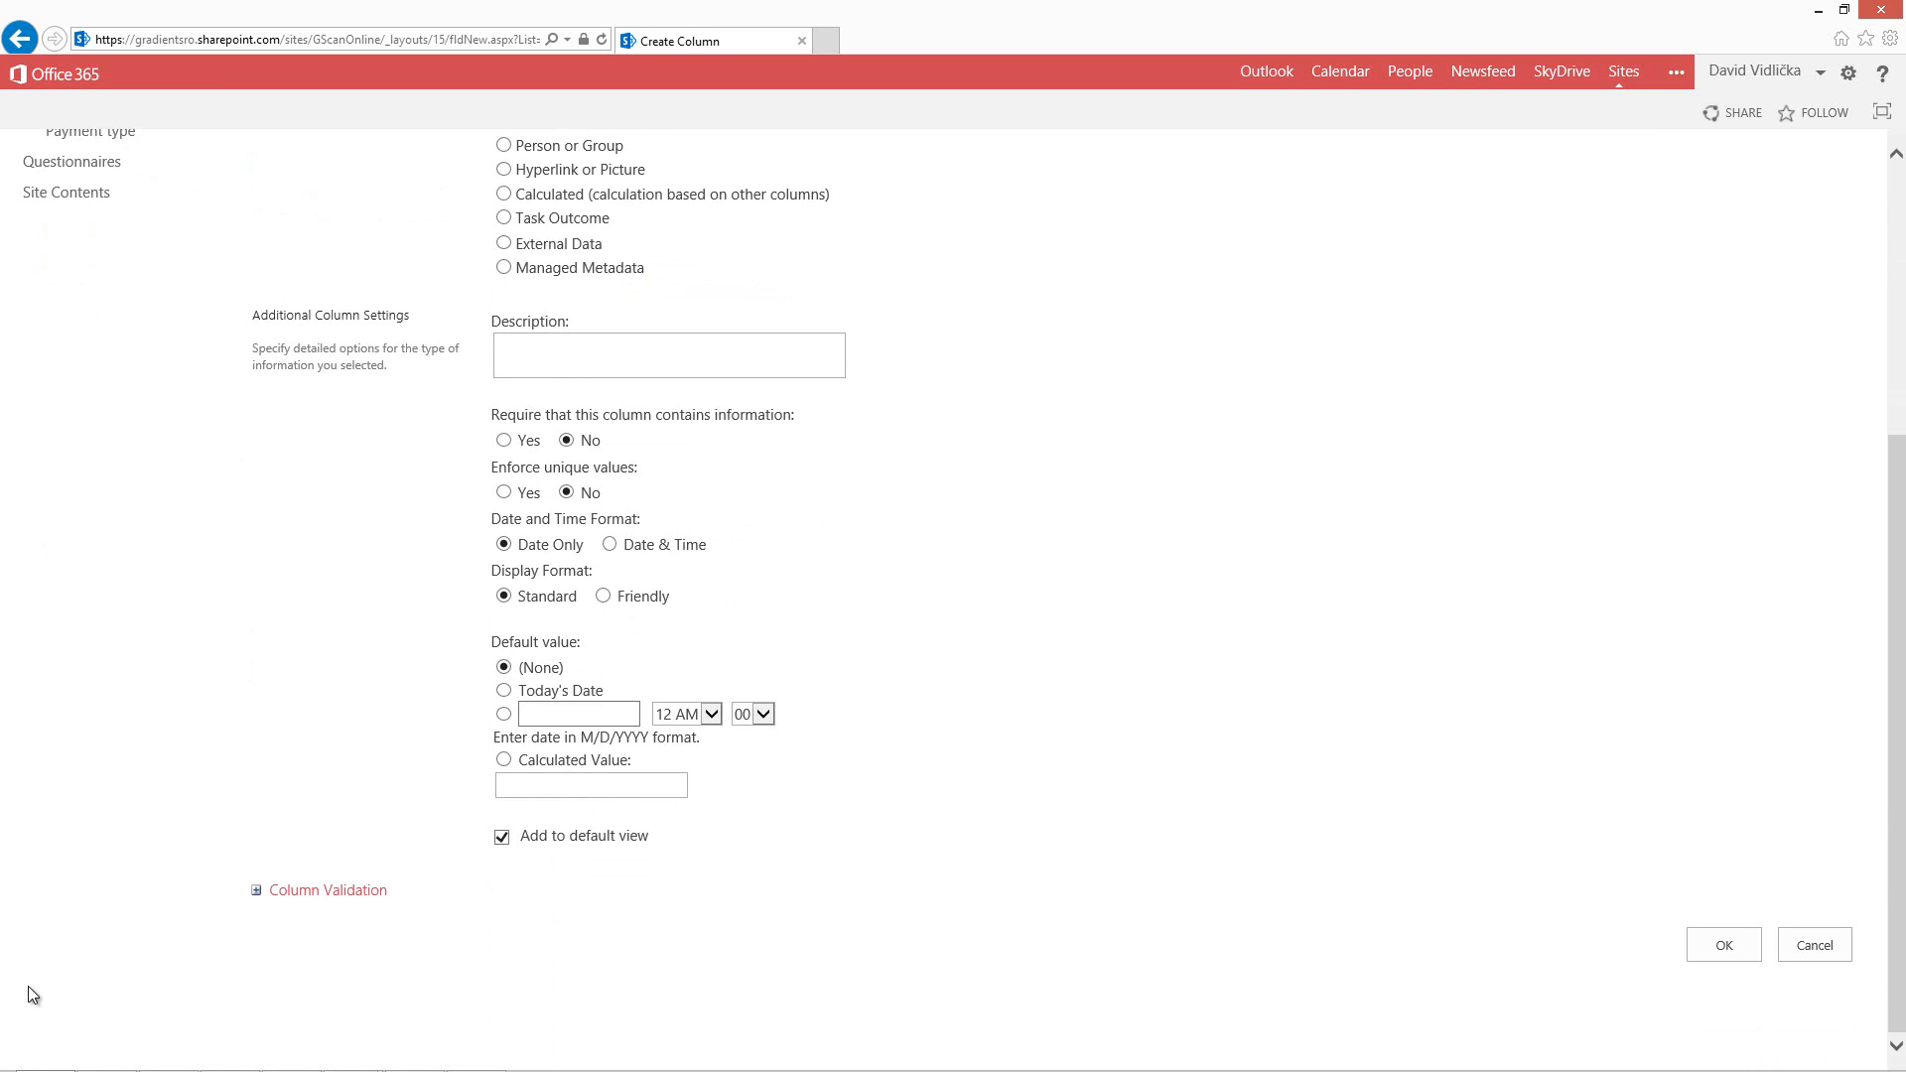
pyautogui.moveTo(595, 545)
pyautogui.mouseDown()
pyautogui.moveTo(519, 543)
pyautogui.moveTo(546, 597)
pyautogui.mouseUp()
pyautogui.click(546, 597)
pyautogui.click(1723, 944)
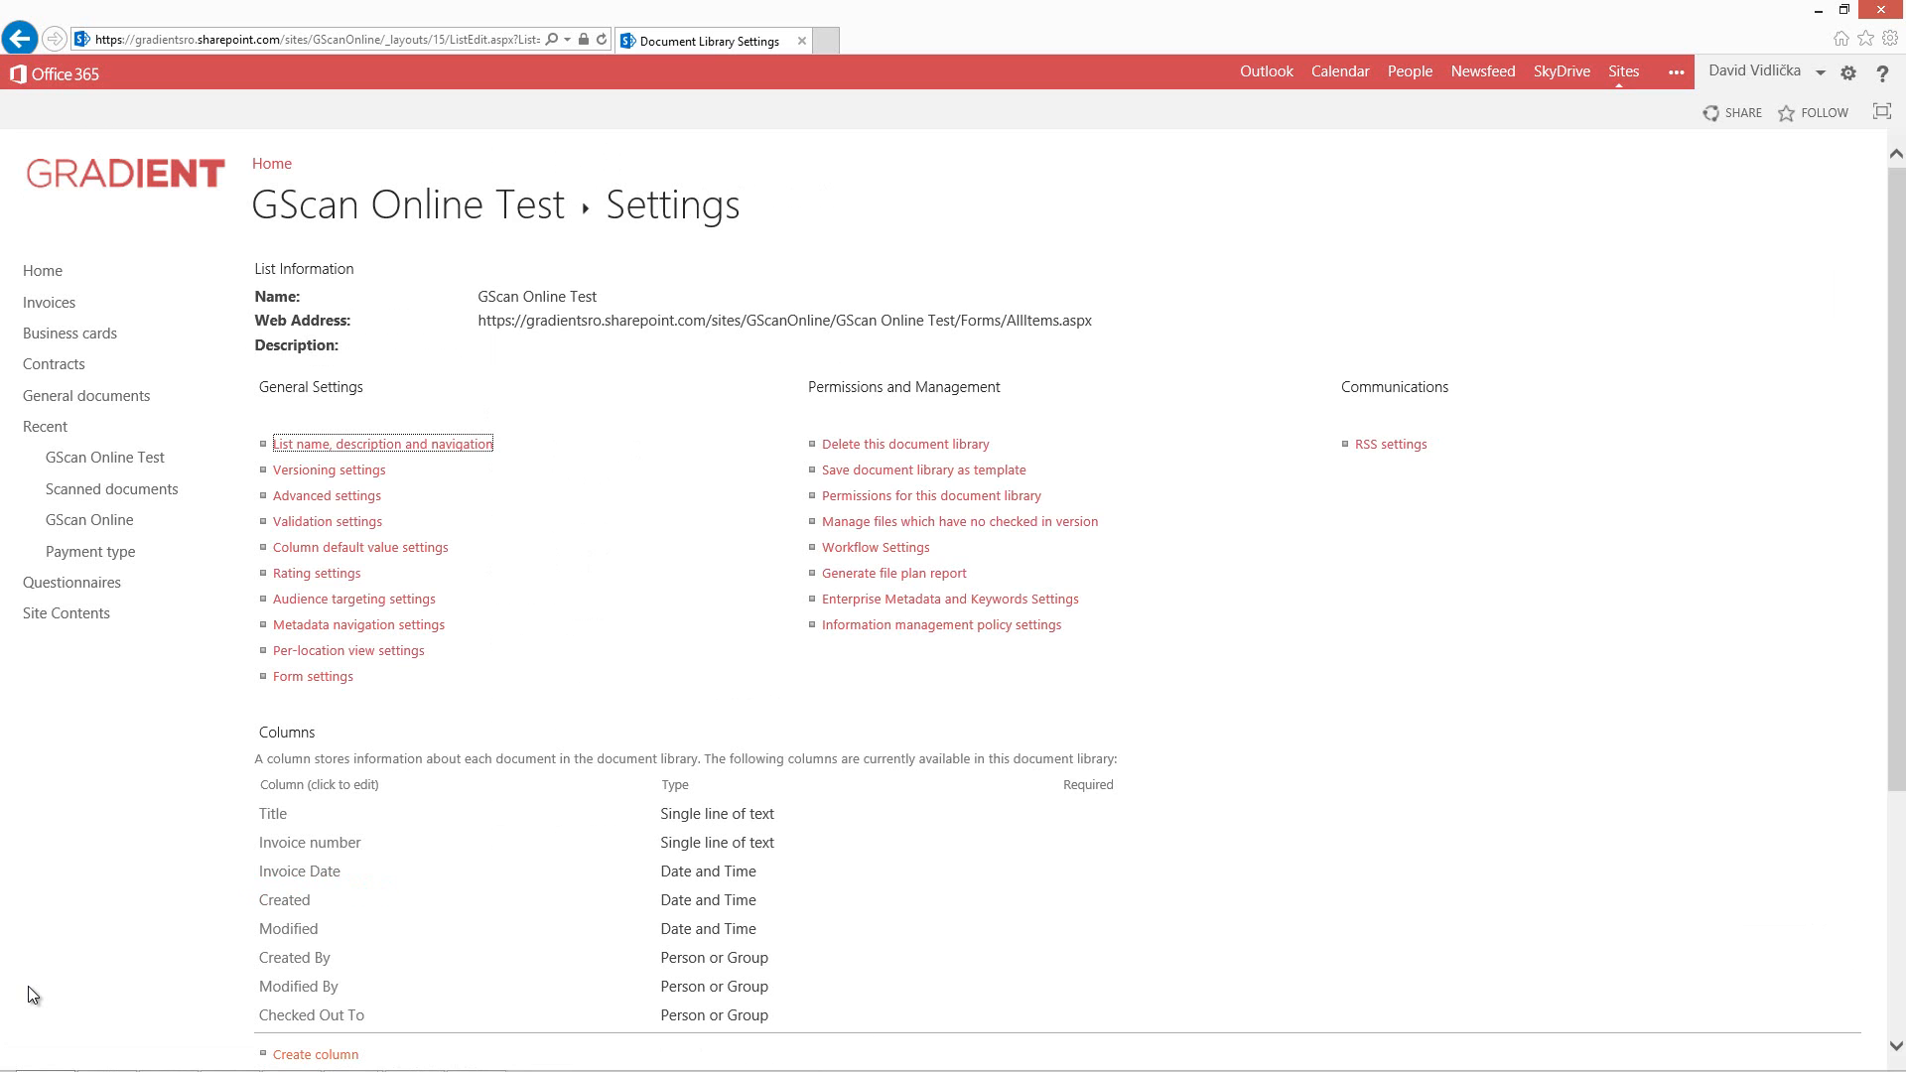
# Create another Date and Time column named Due Dated.
pyautogui.scroll(-5, 33, 995)
pyautogui.click(316, 692)
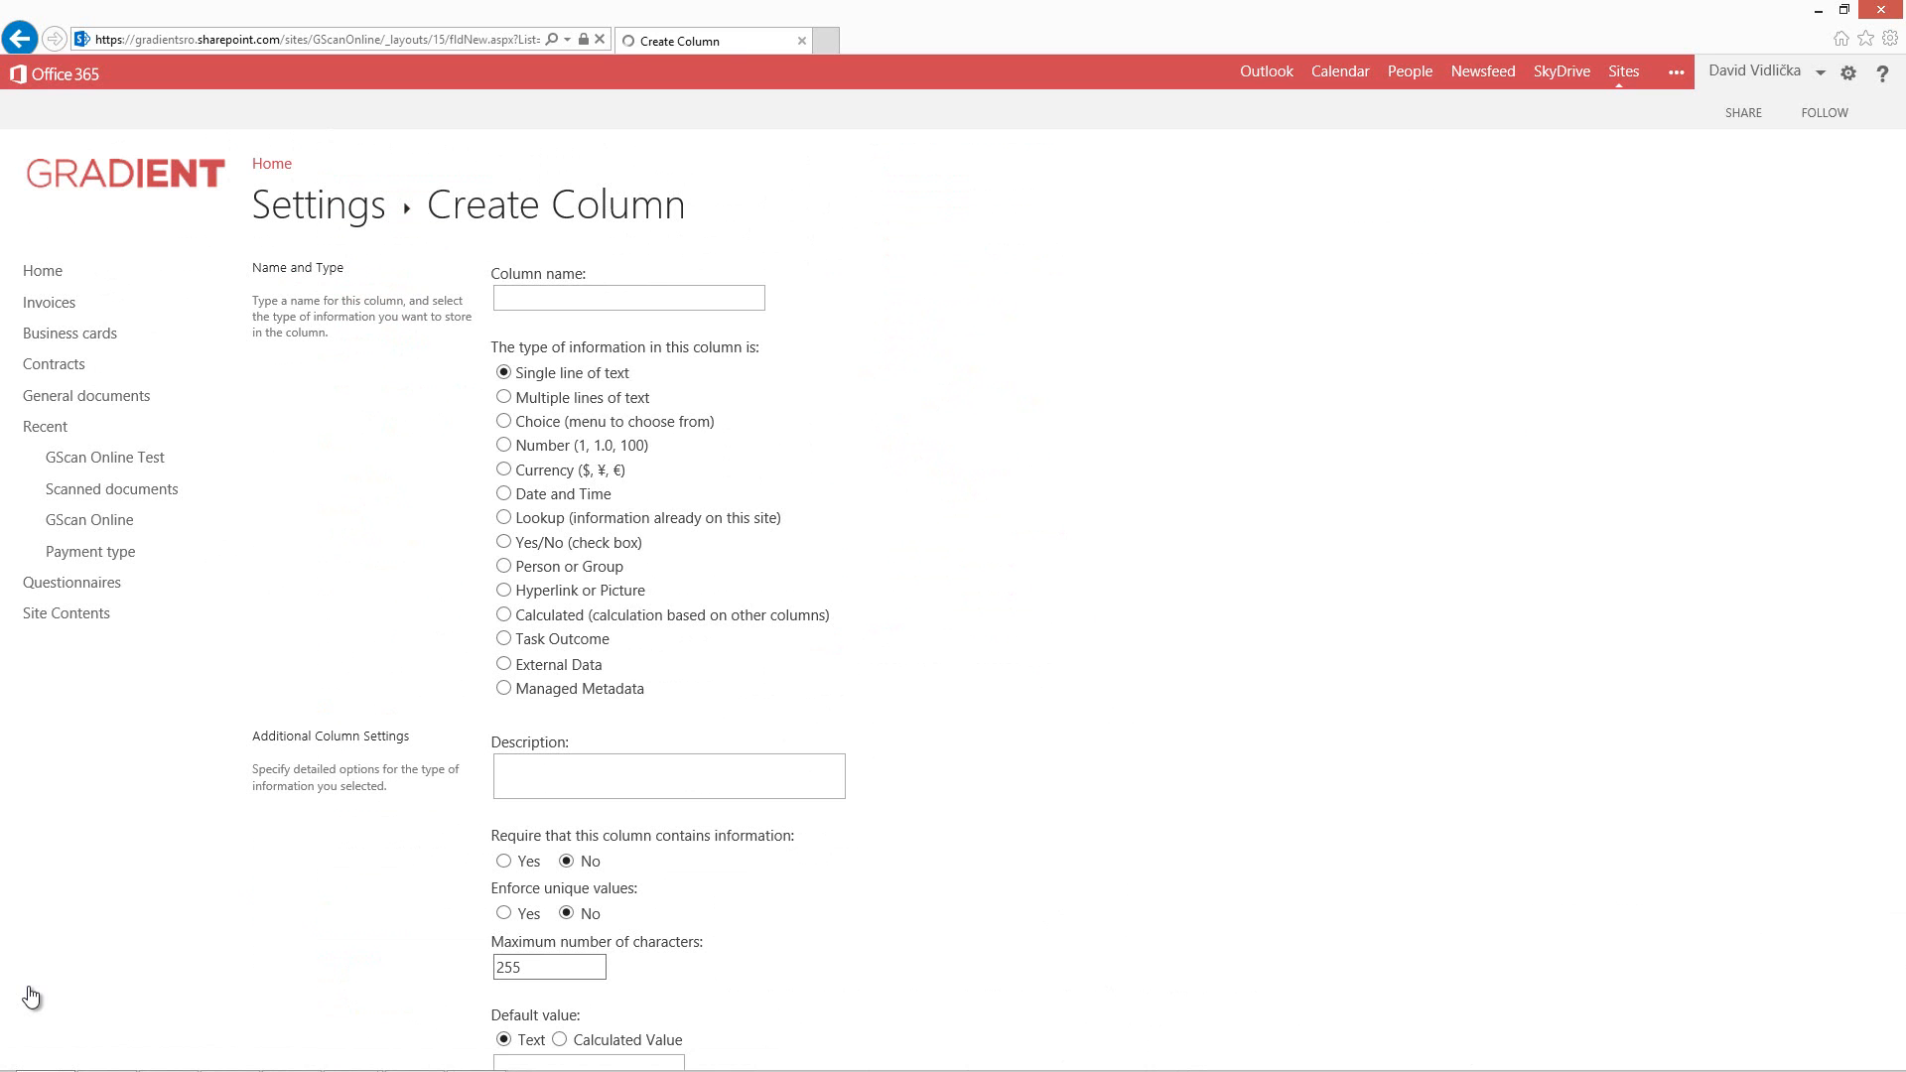
pyautogui.write('Due Dated')
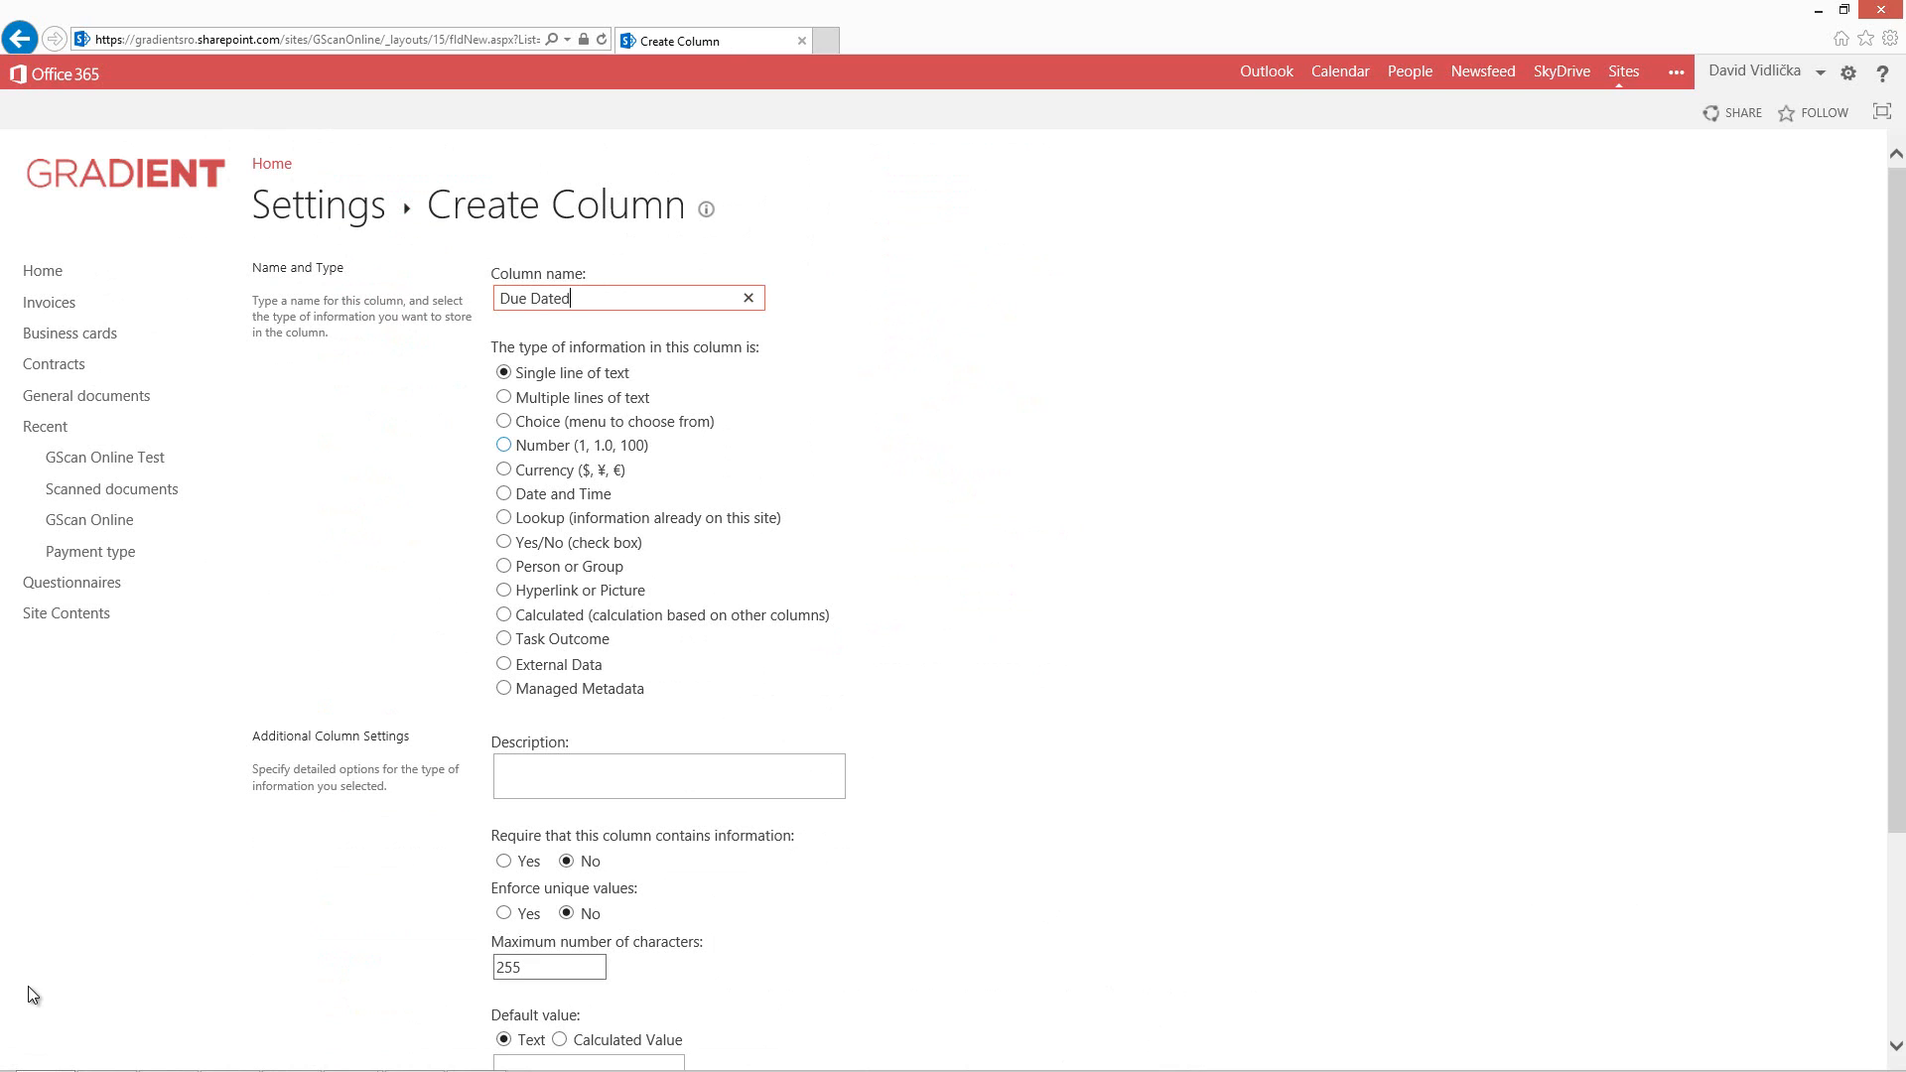
pyautogui.click(505, 493)
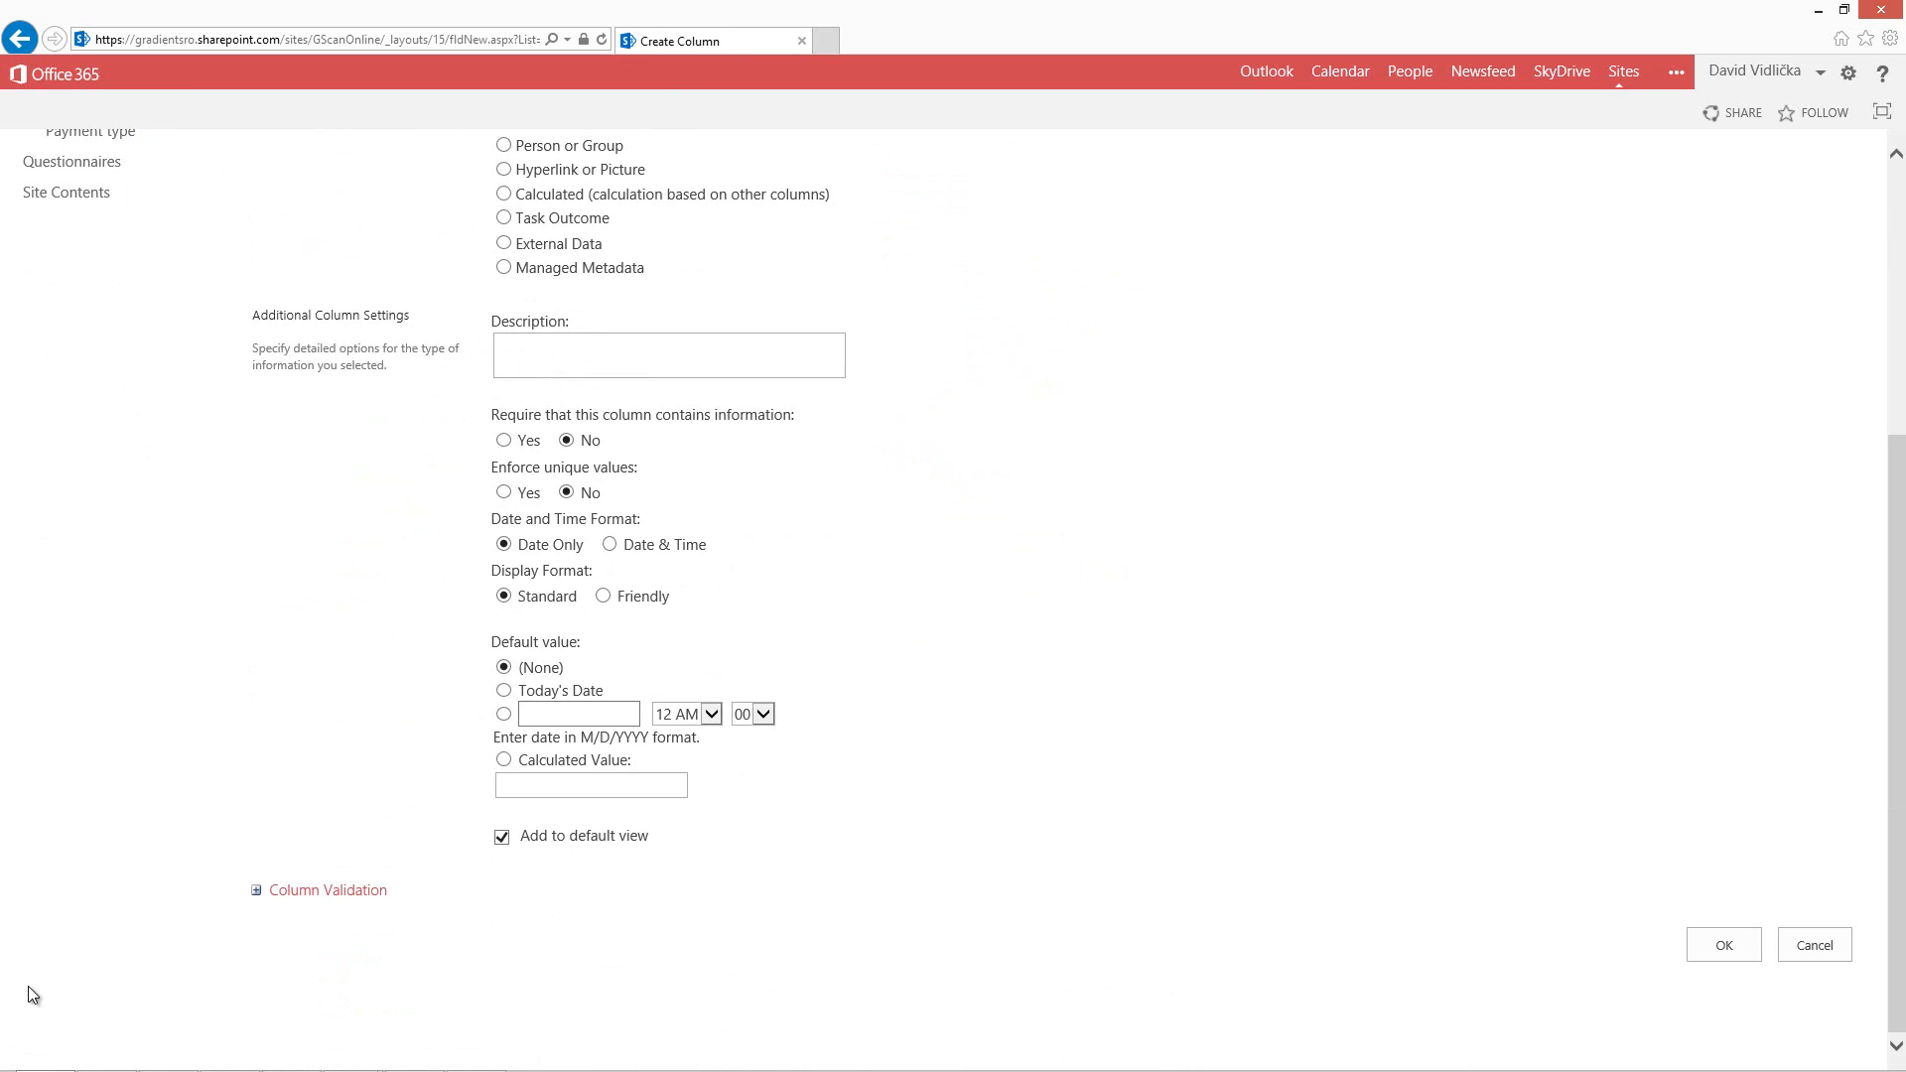
pyautogui.click(1725, 945)
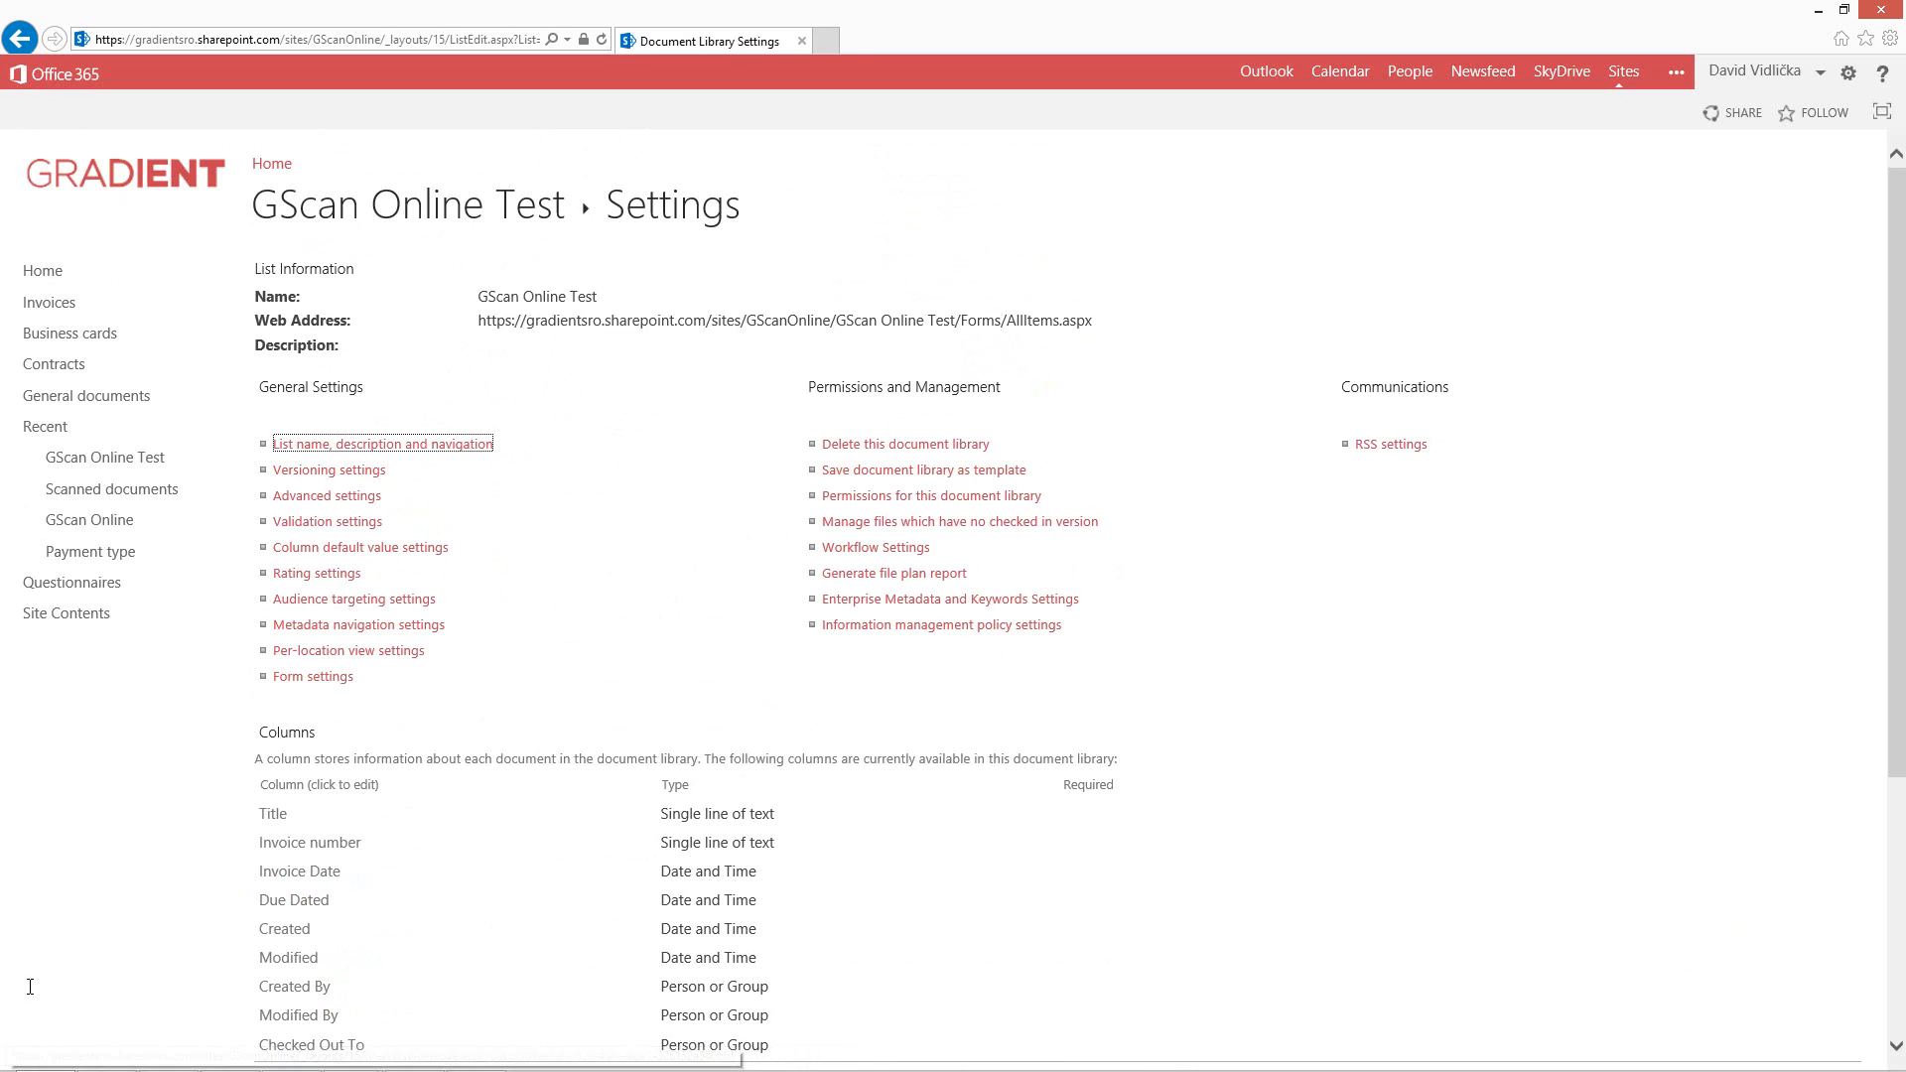
# Create a Currency column named Total Amount using the $123,456.00 (United States) format.
pyautogui.click(316, 692)
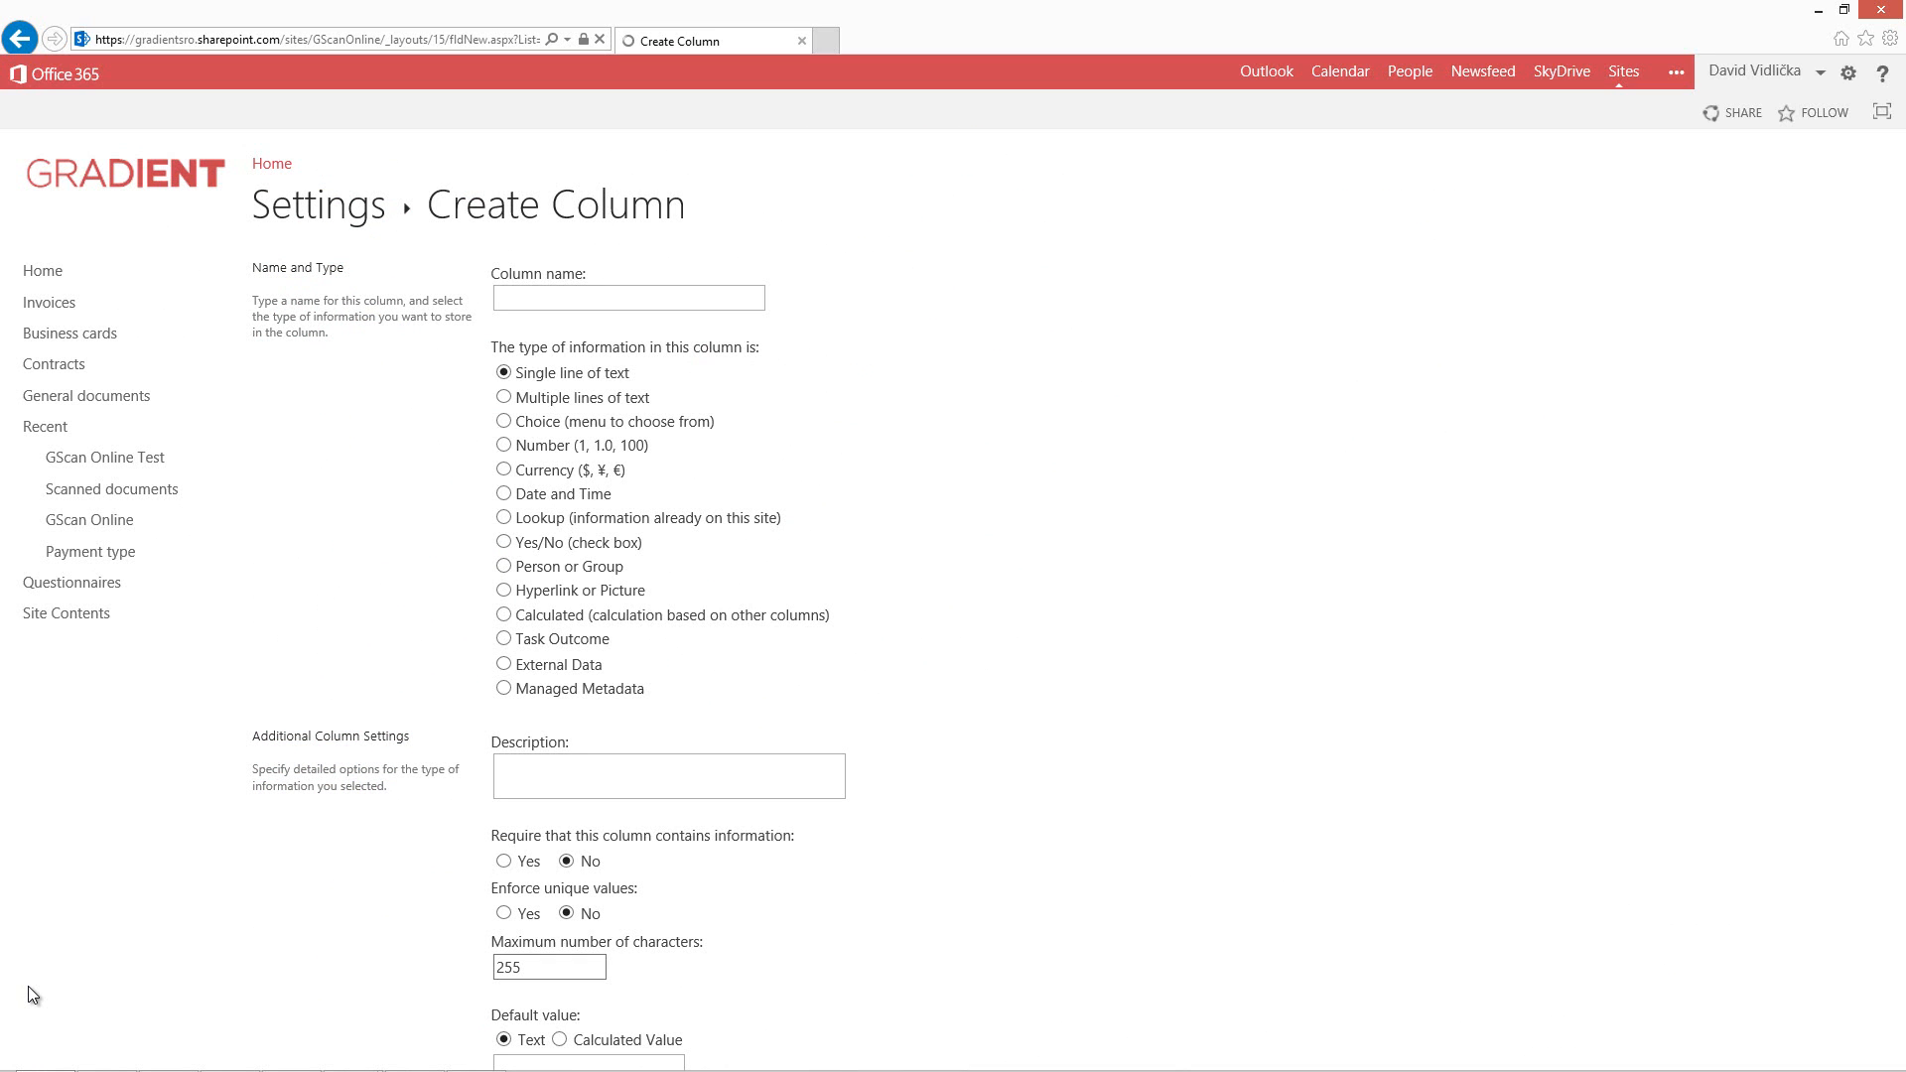
pyautogui.write('Tot')
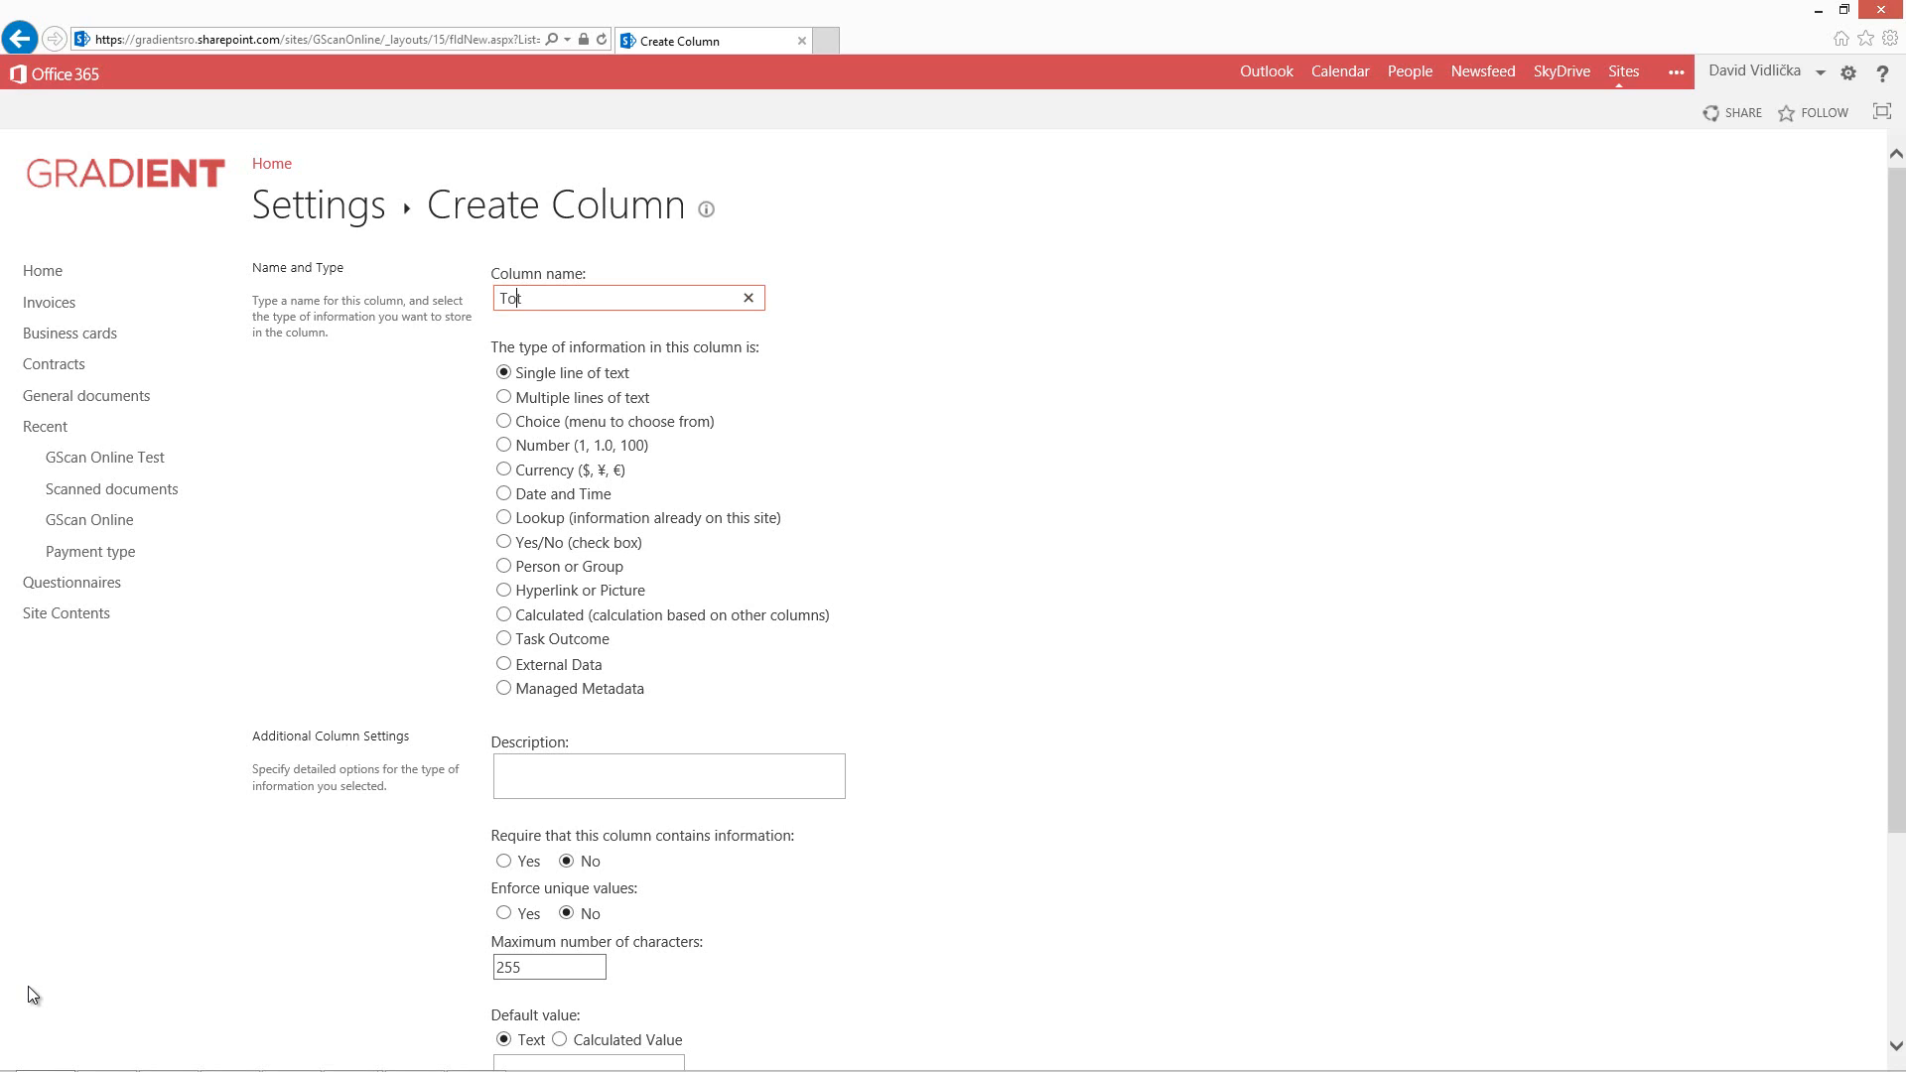
pyautogui.write('al Amount')
pyautogui.click(28, 987)
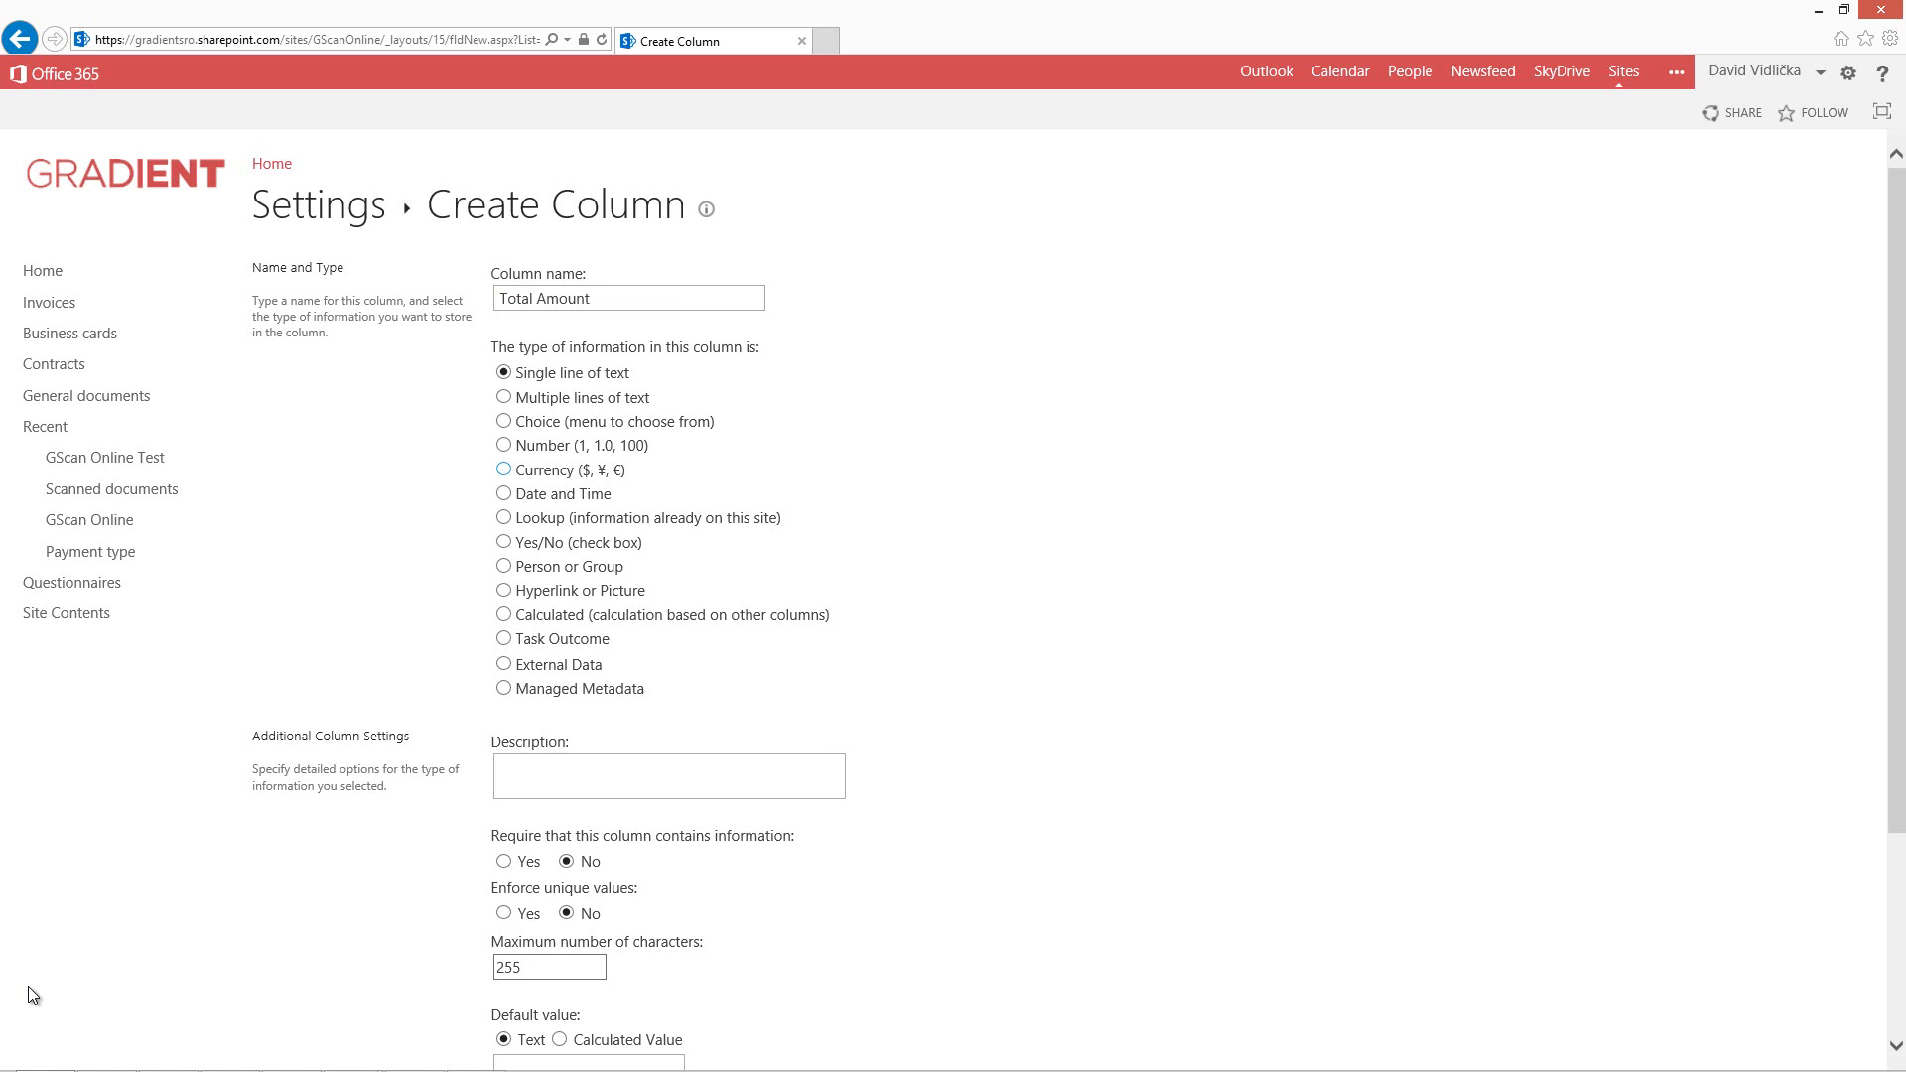
pyautogui.click(505, 470)
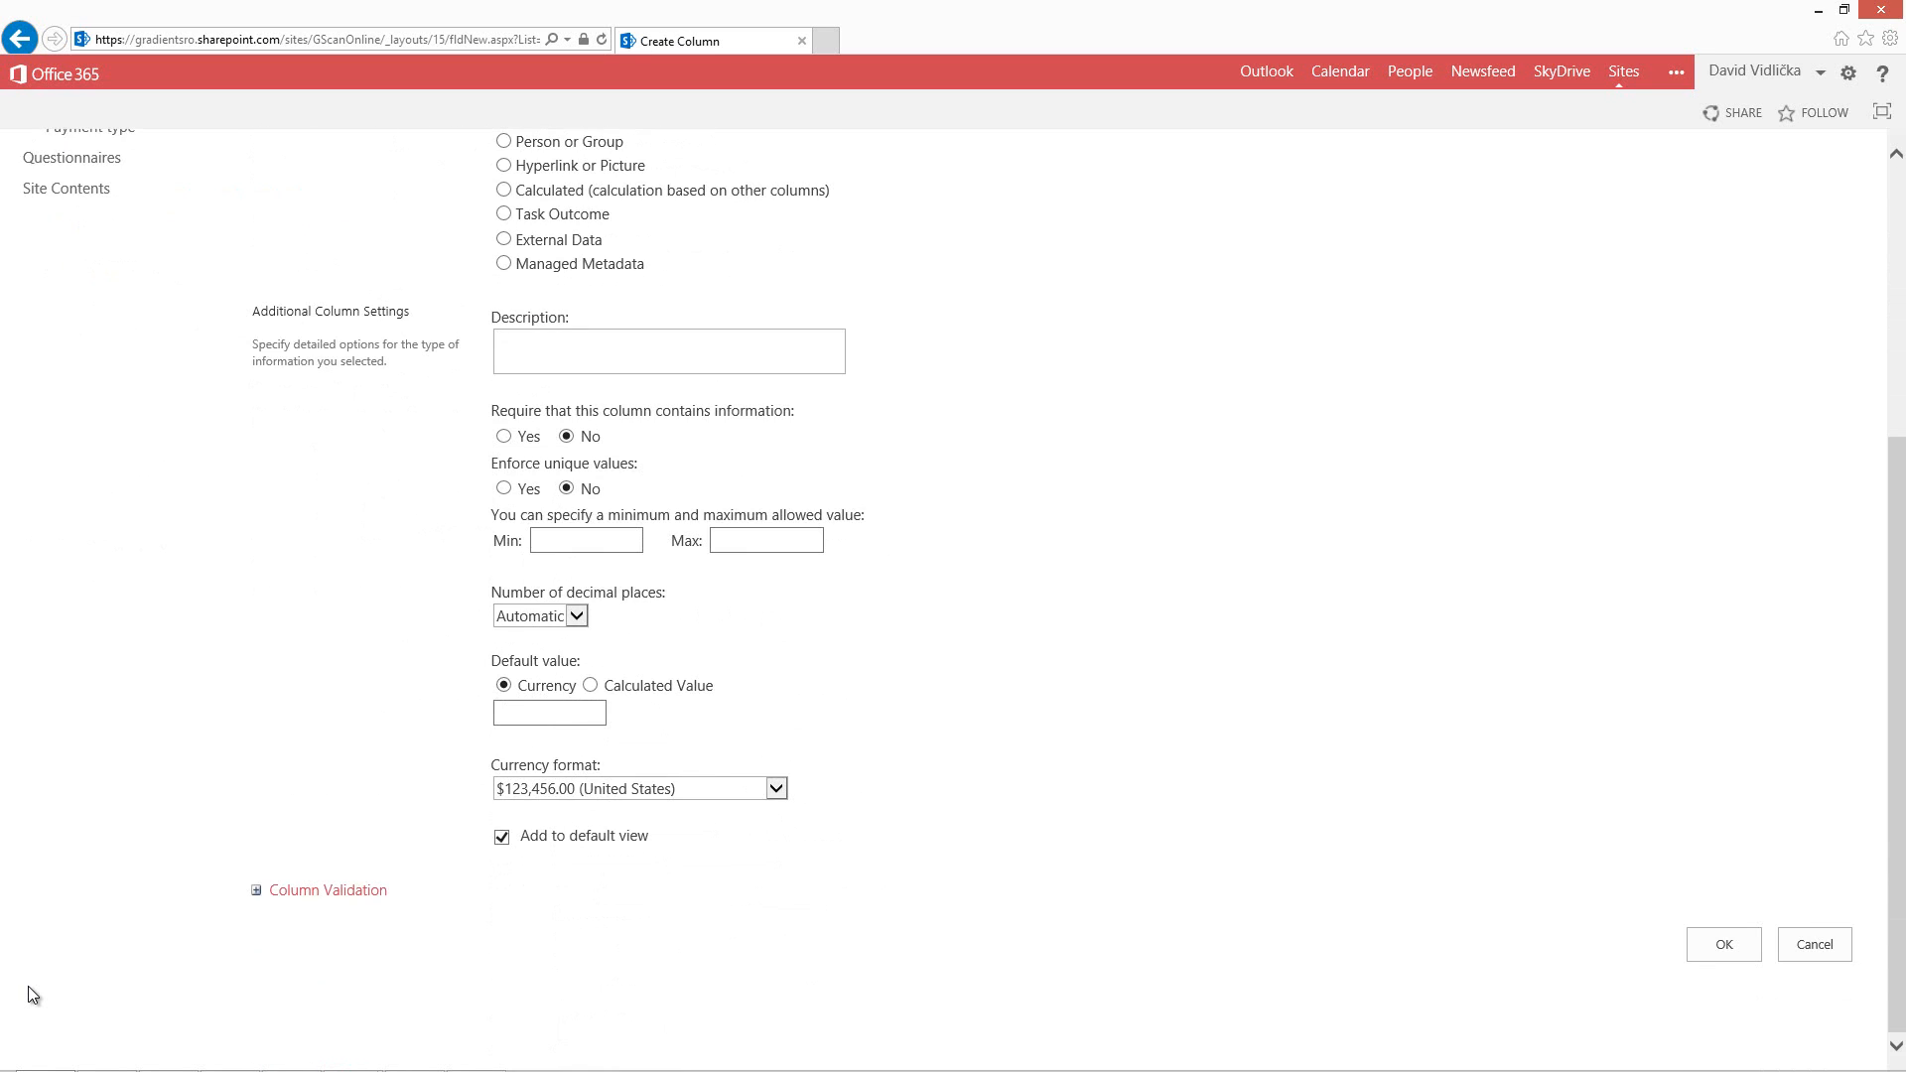
pyautogui.click(776, 790)
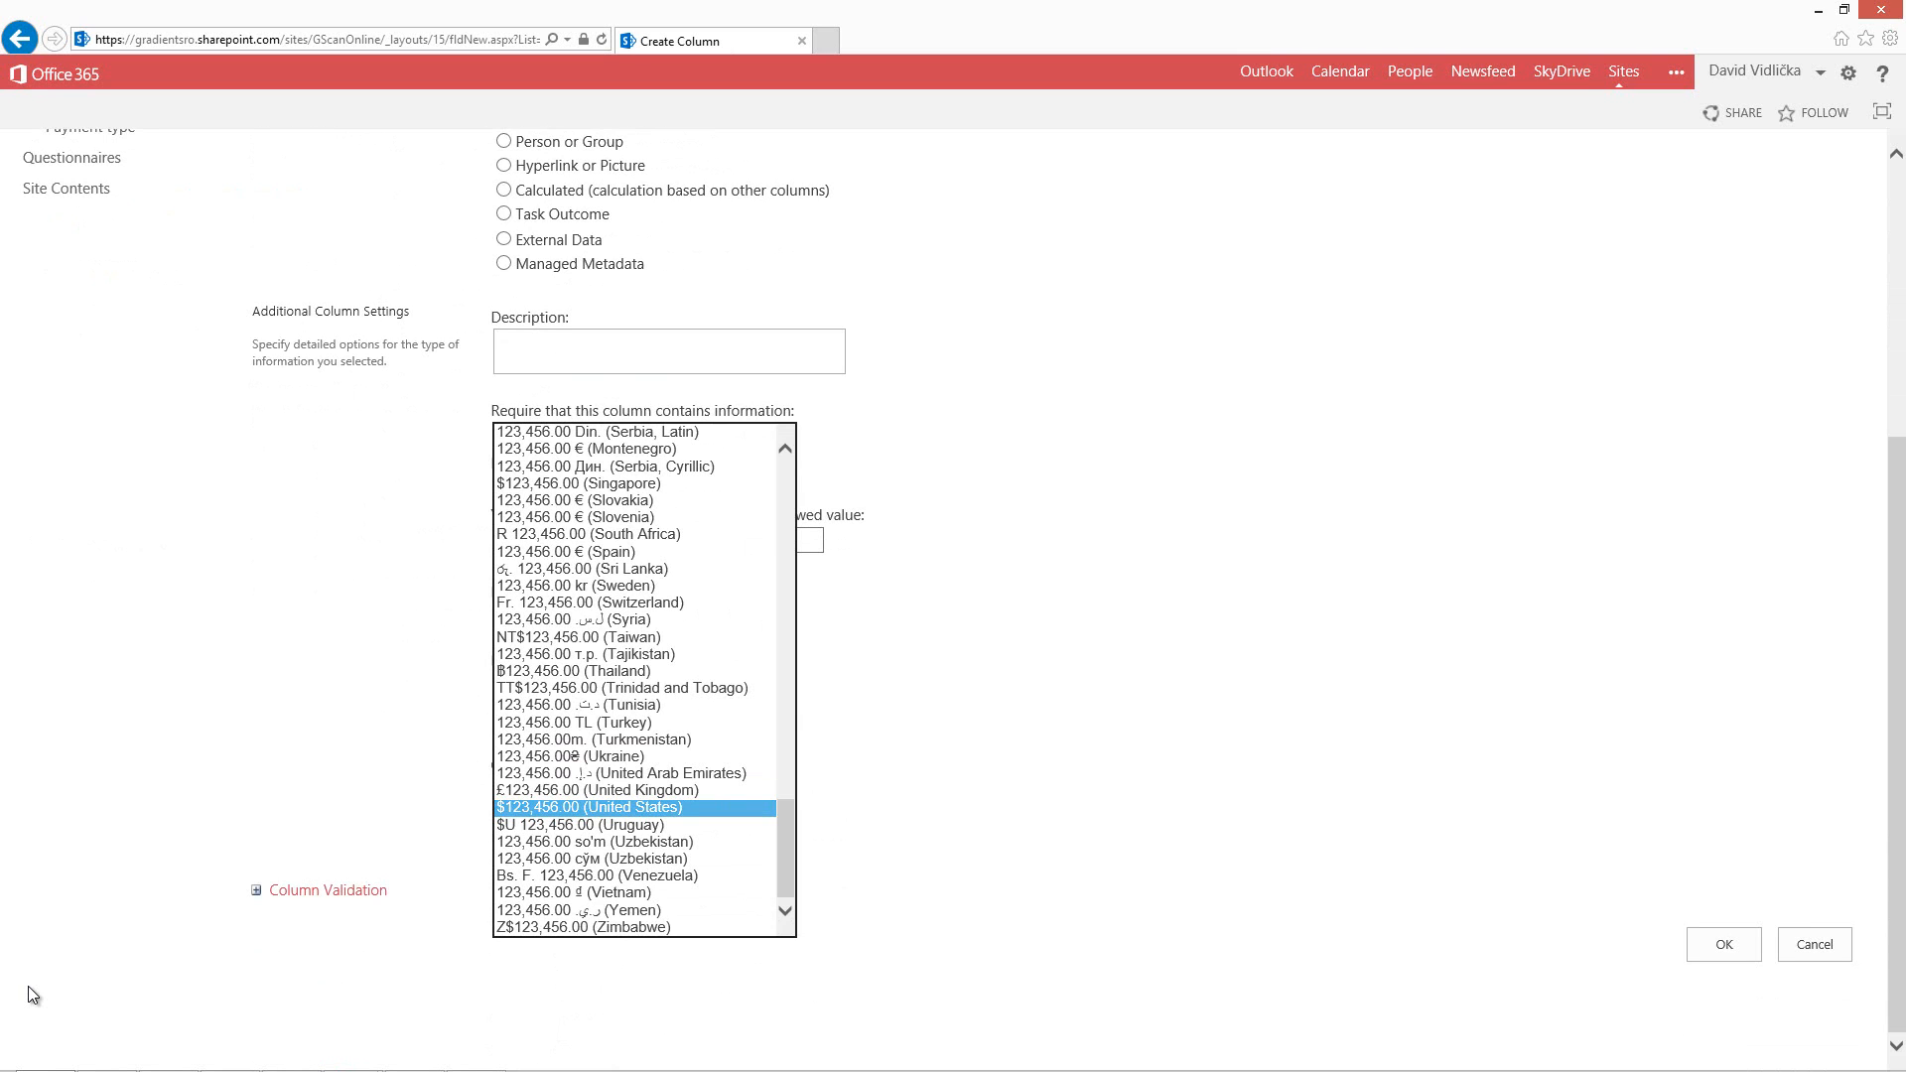
pyautogui.click(635, 808)
pyautogui.click(1723, 944)
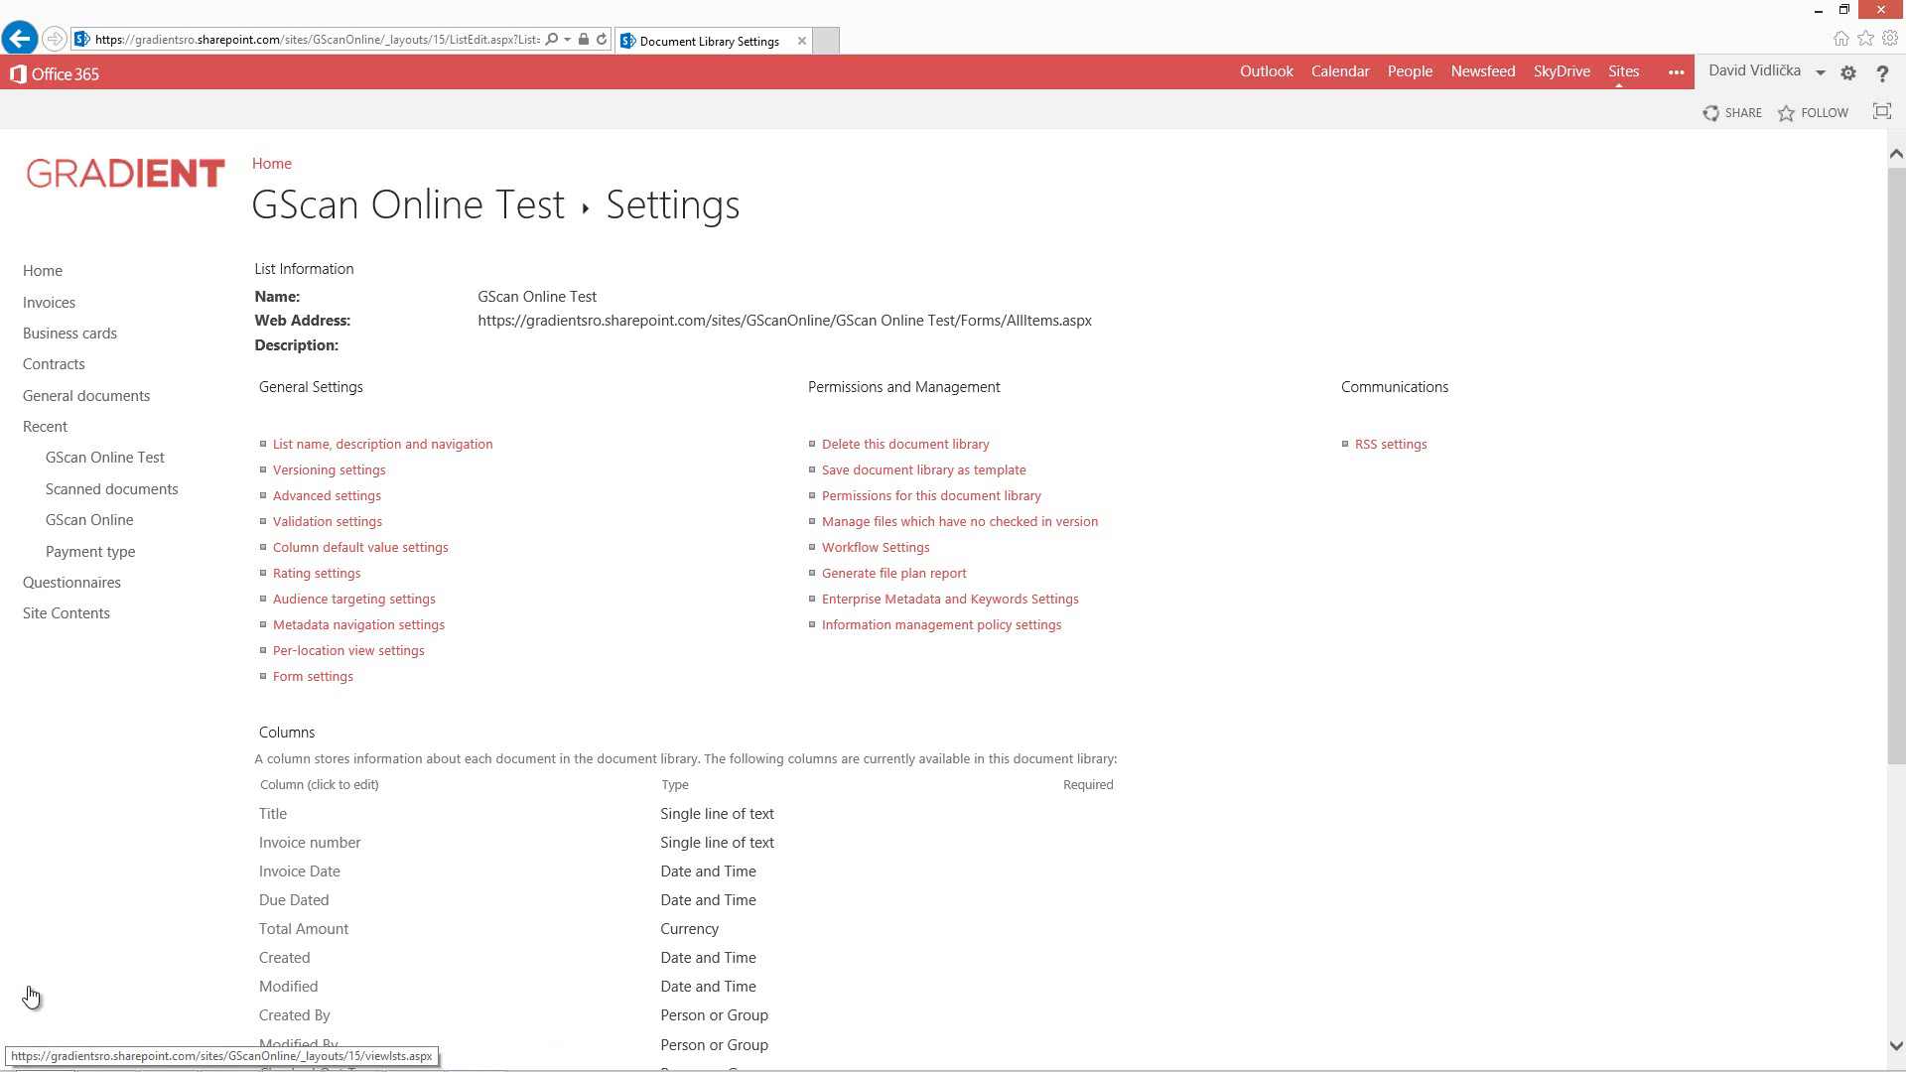
# Open the settings of the GScan Online app from Site Contents.
pyautogui.click(31, 996)
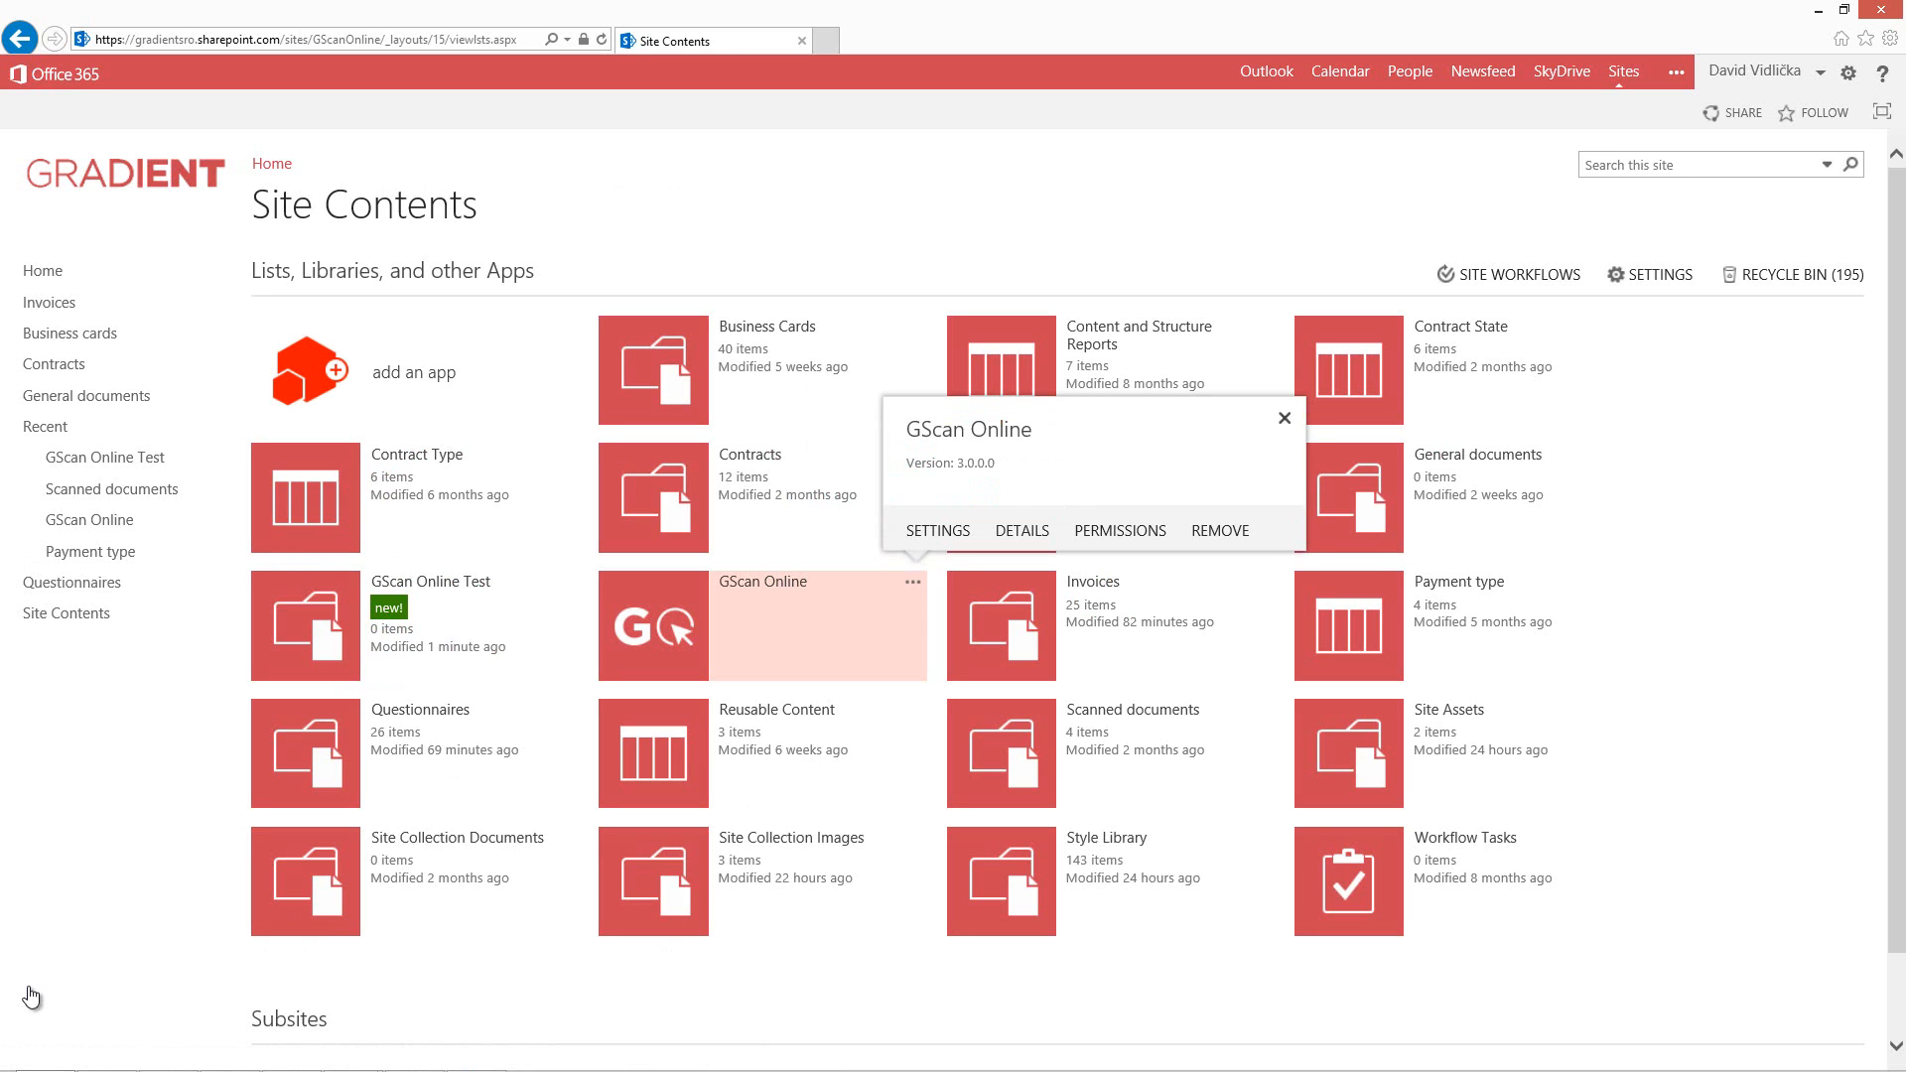
pyautogui.click(938, 531)
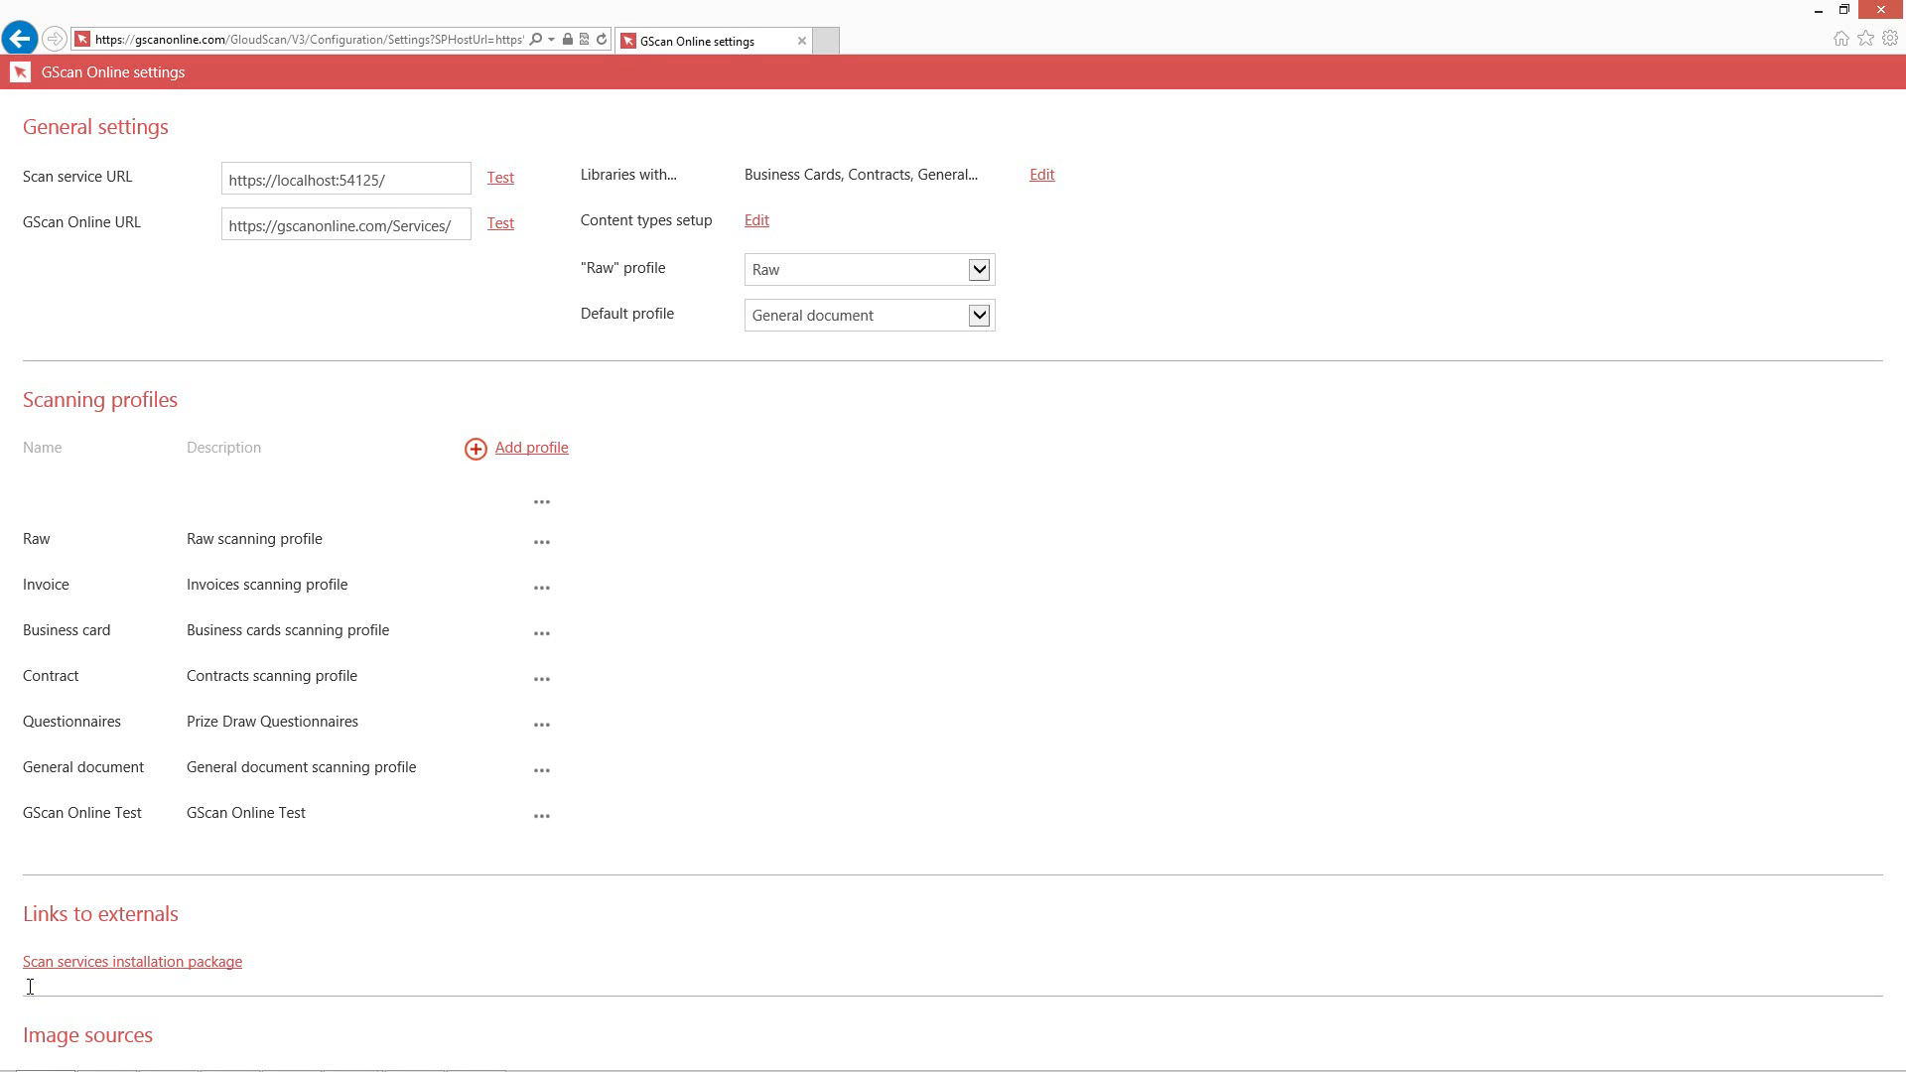
pyautogui.moveTo(581, 175); pyautogui.dragTo(679, 177)
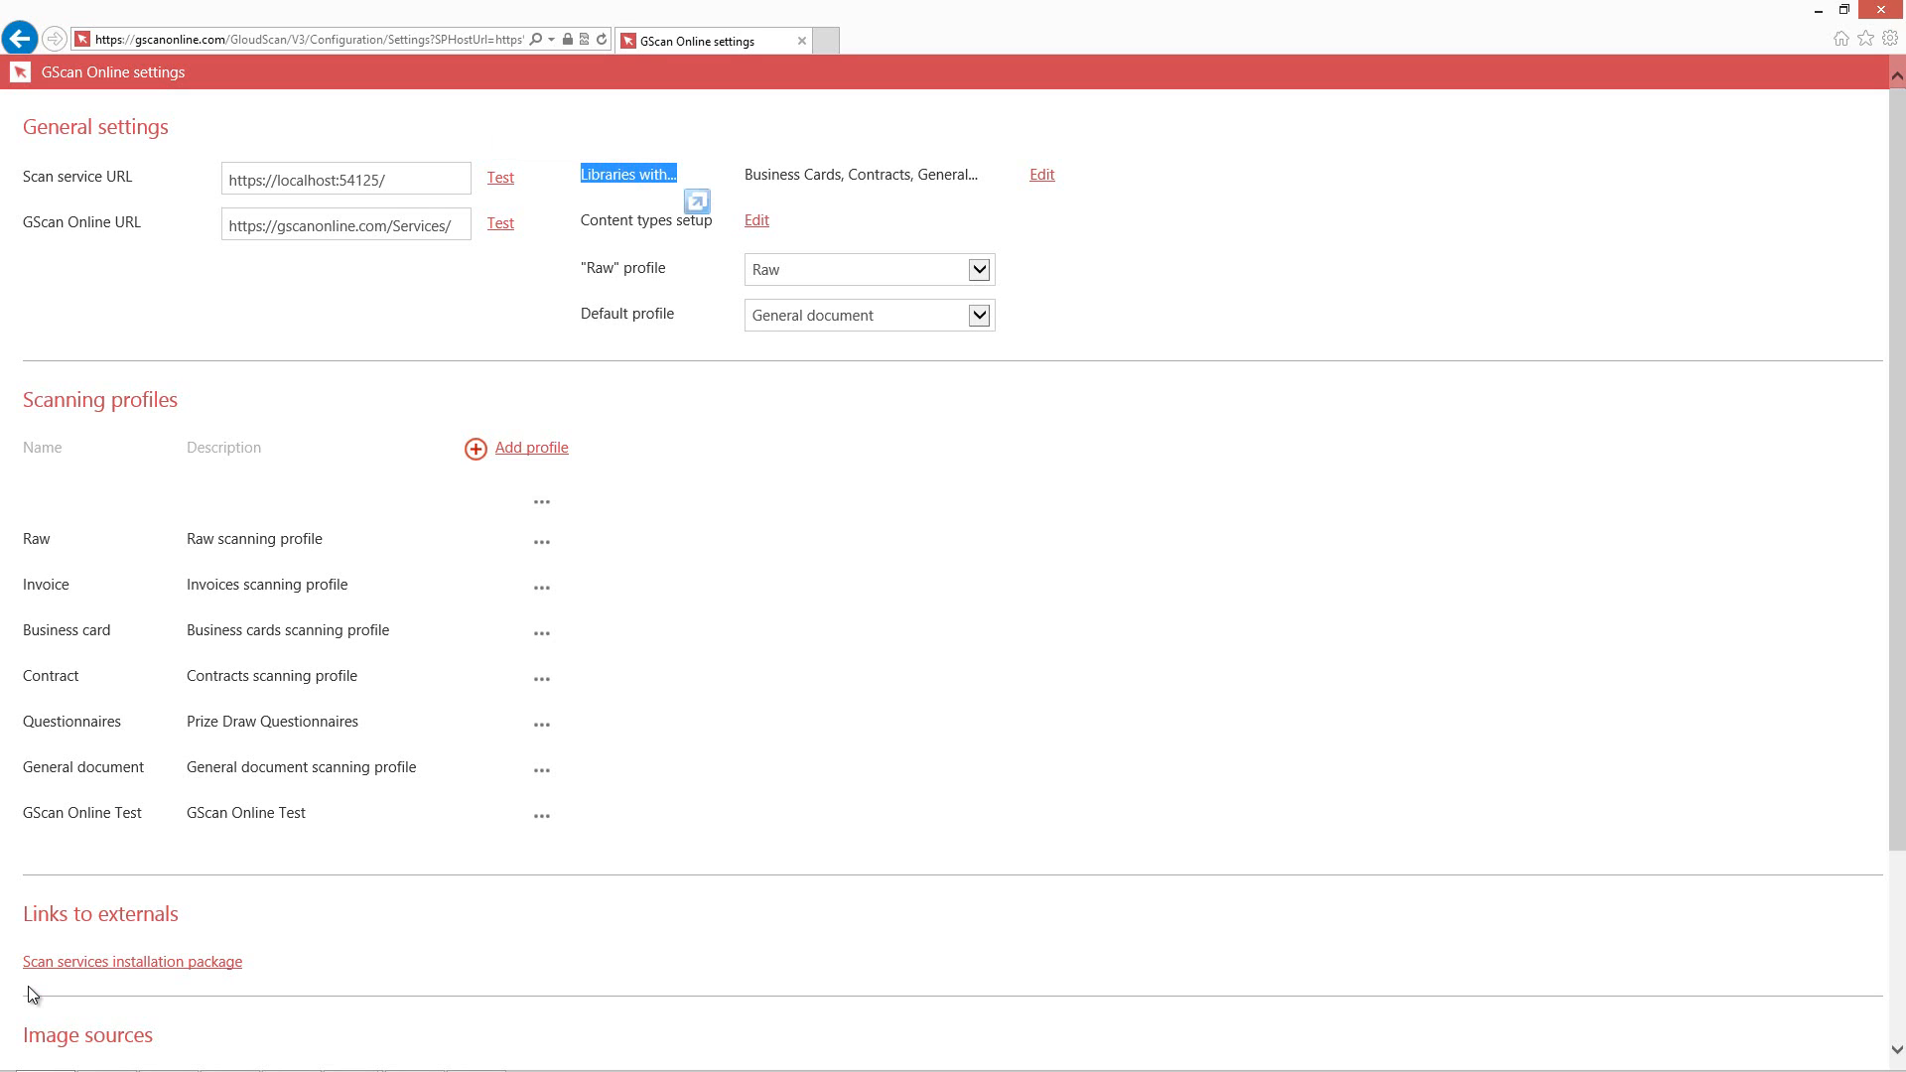
pyautogui.click(32, 994)
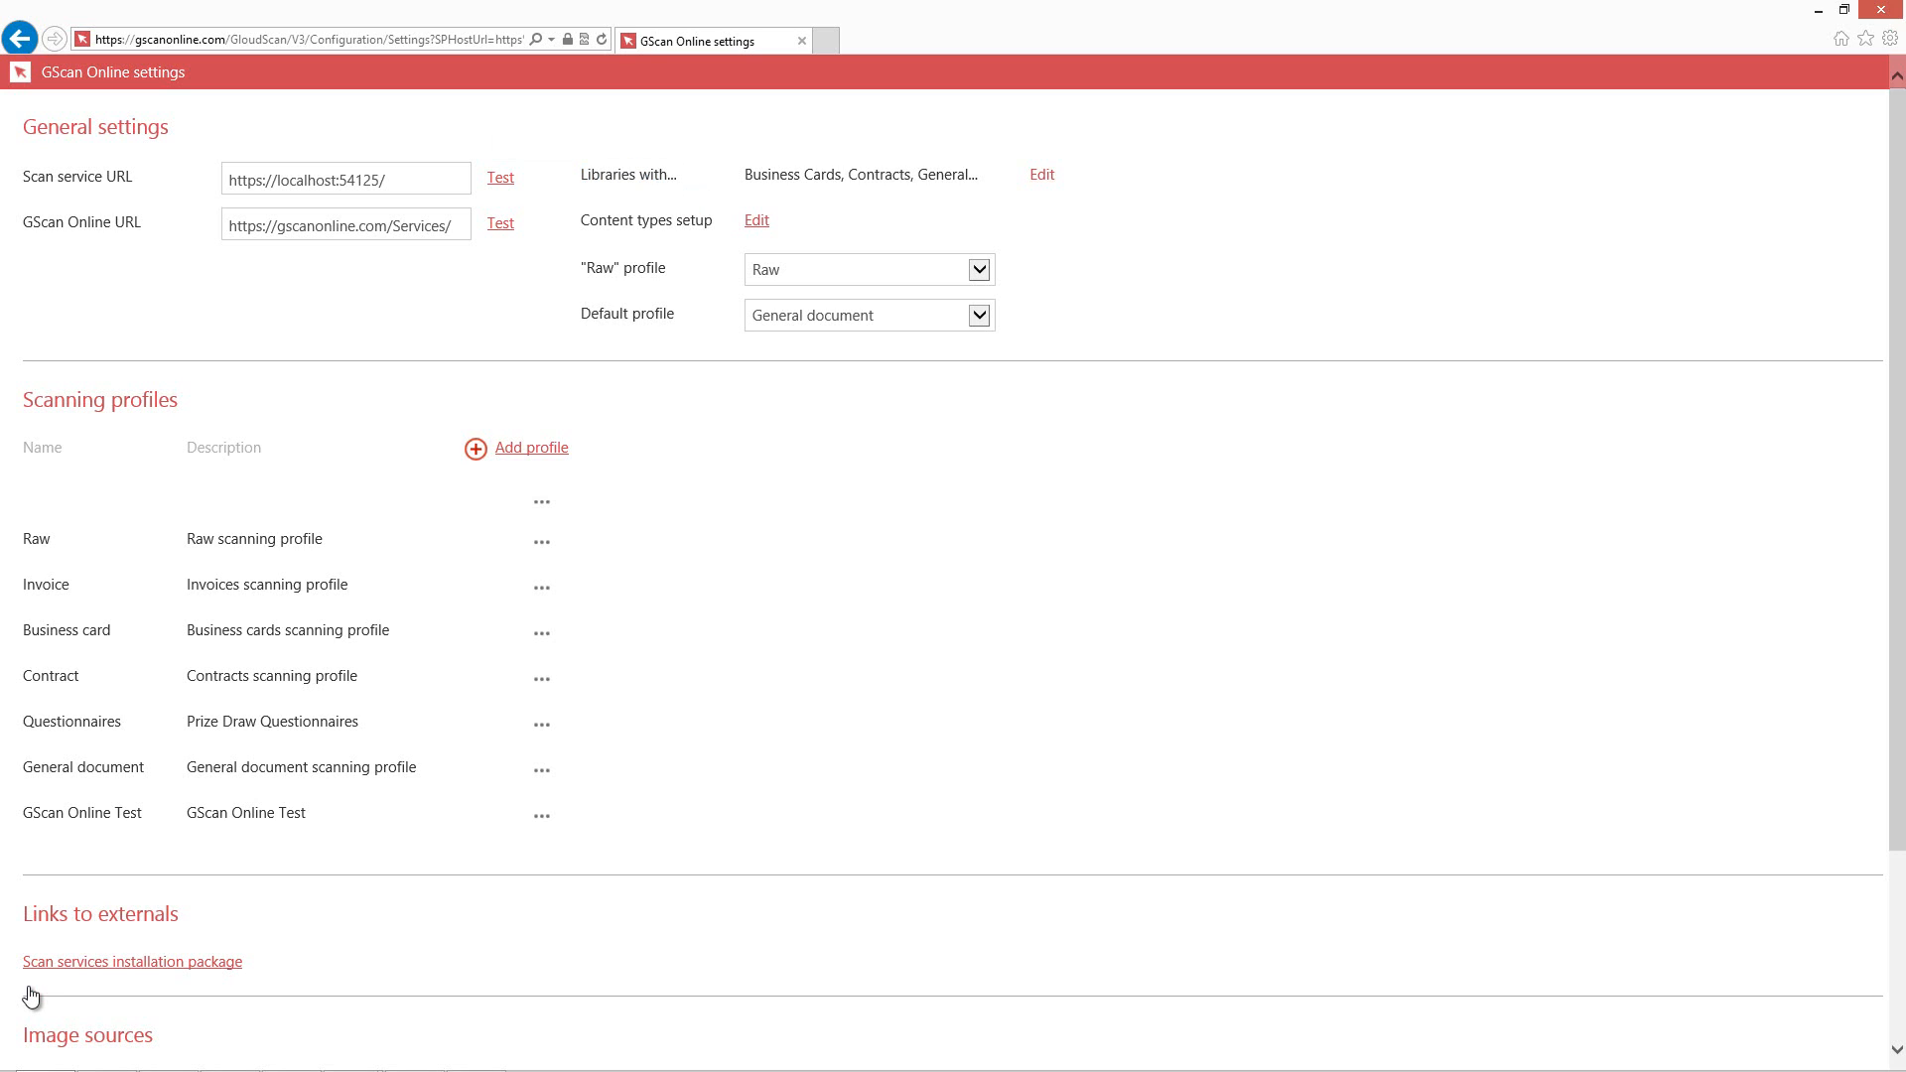
# Edit the enhanced libraries, tick GScan Online Test, and proceed to the content types setup.
pyautogui.click(1042, 174)
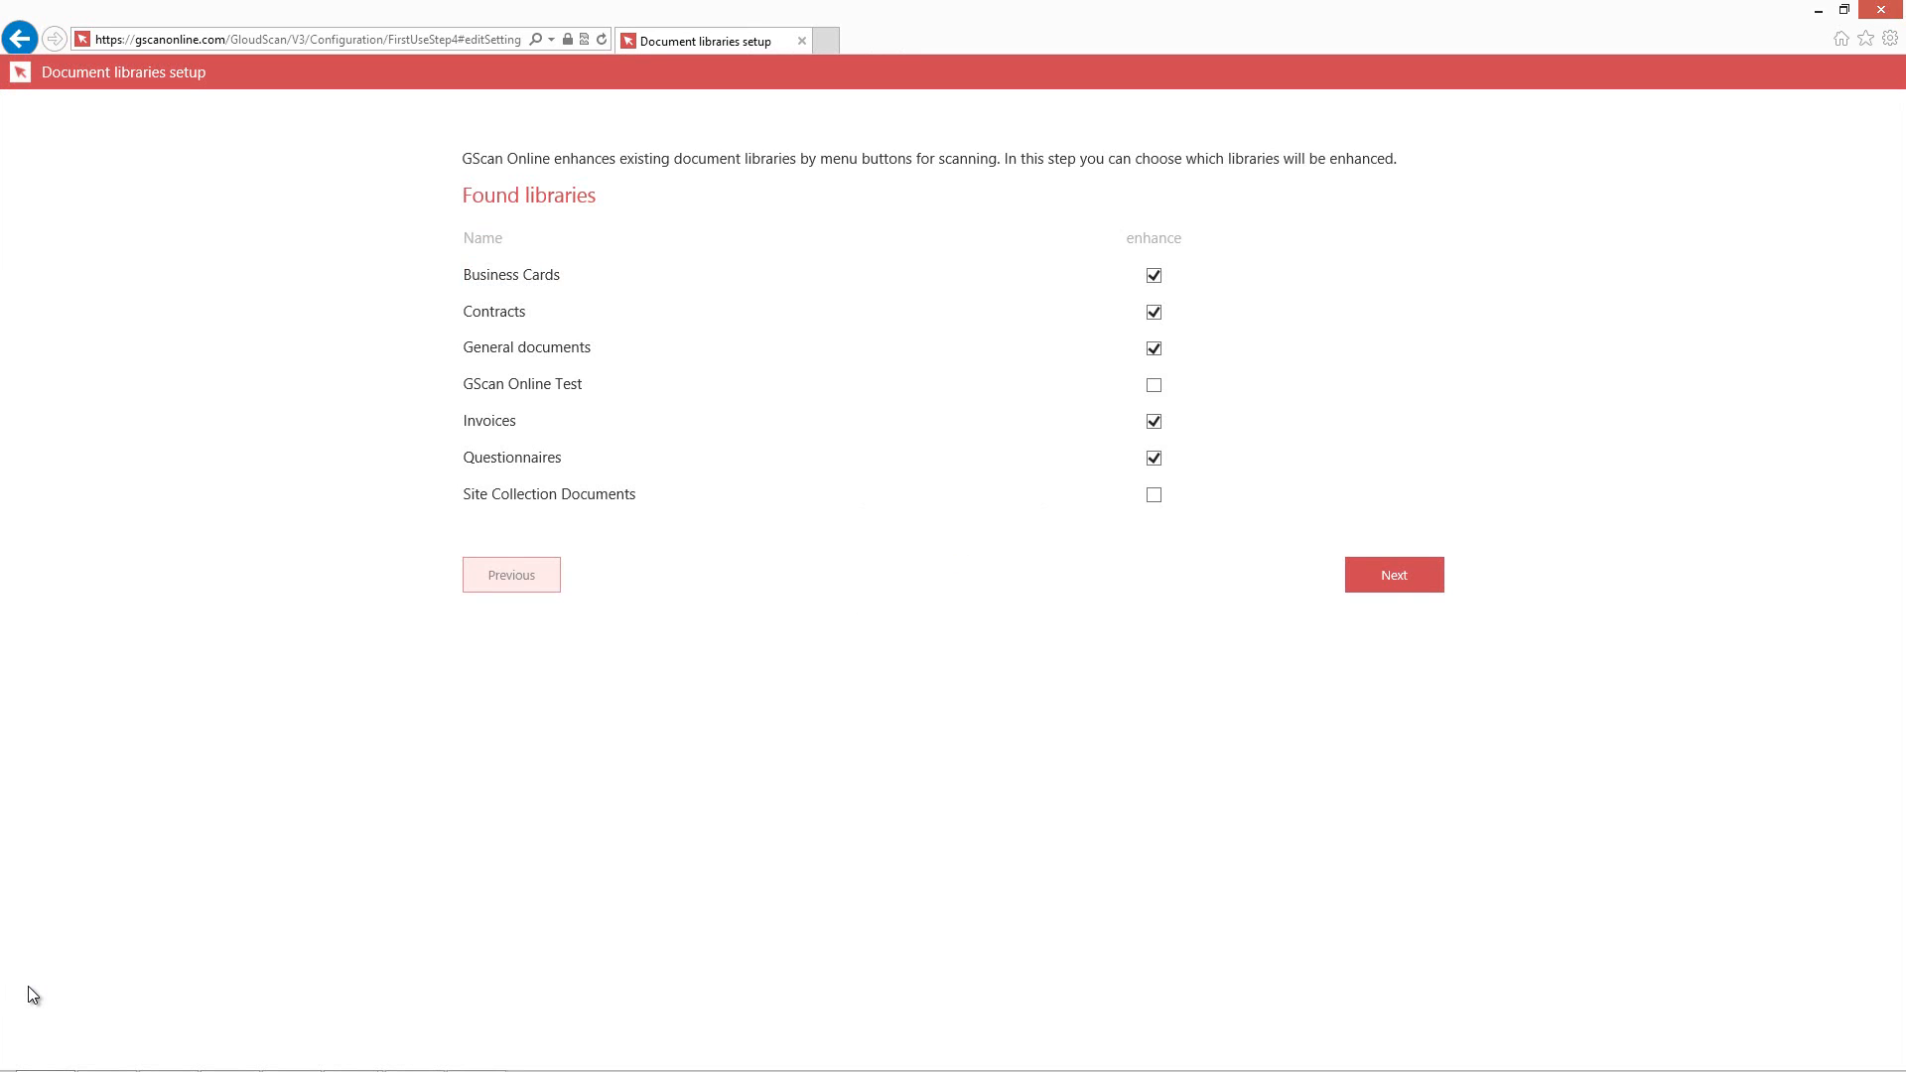
pyautogui.moveTo(583, 384); pyautogui.dragTo(463, 384)
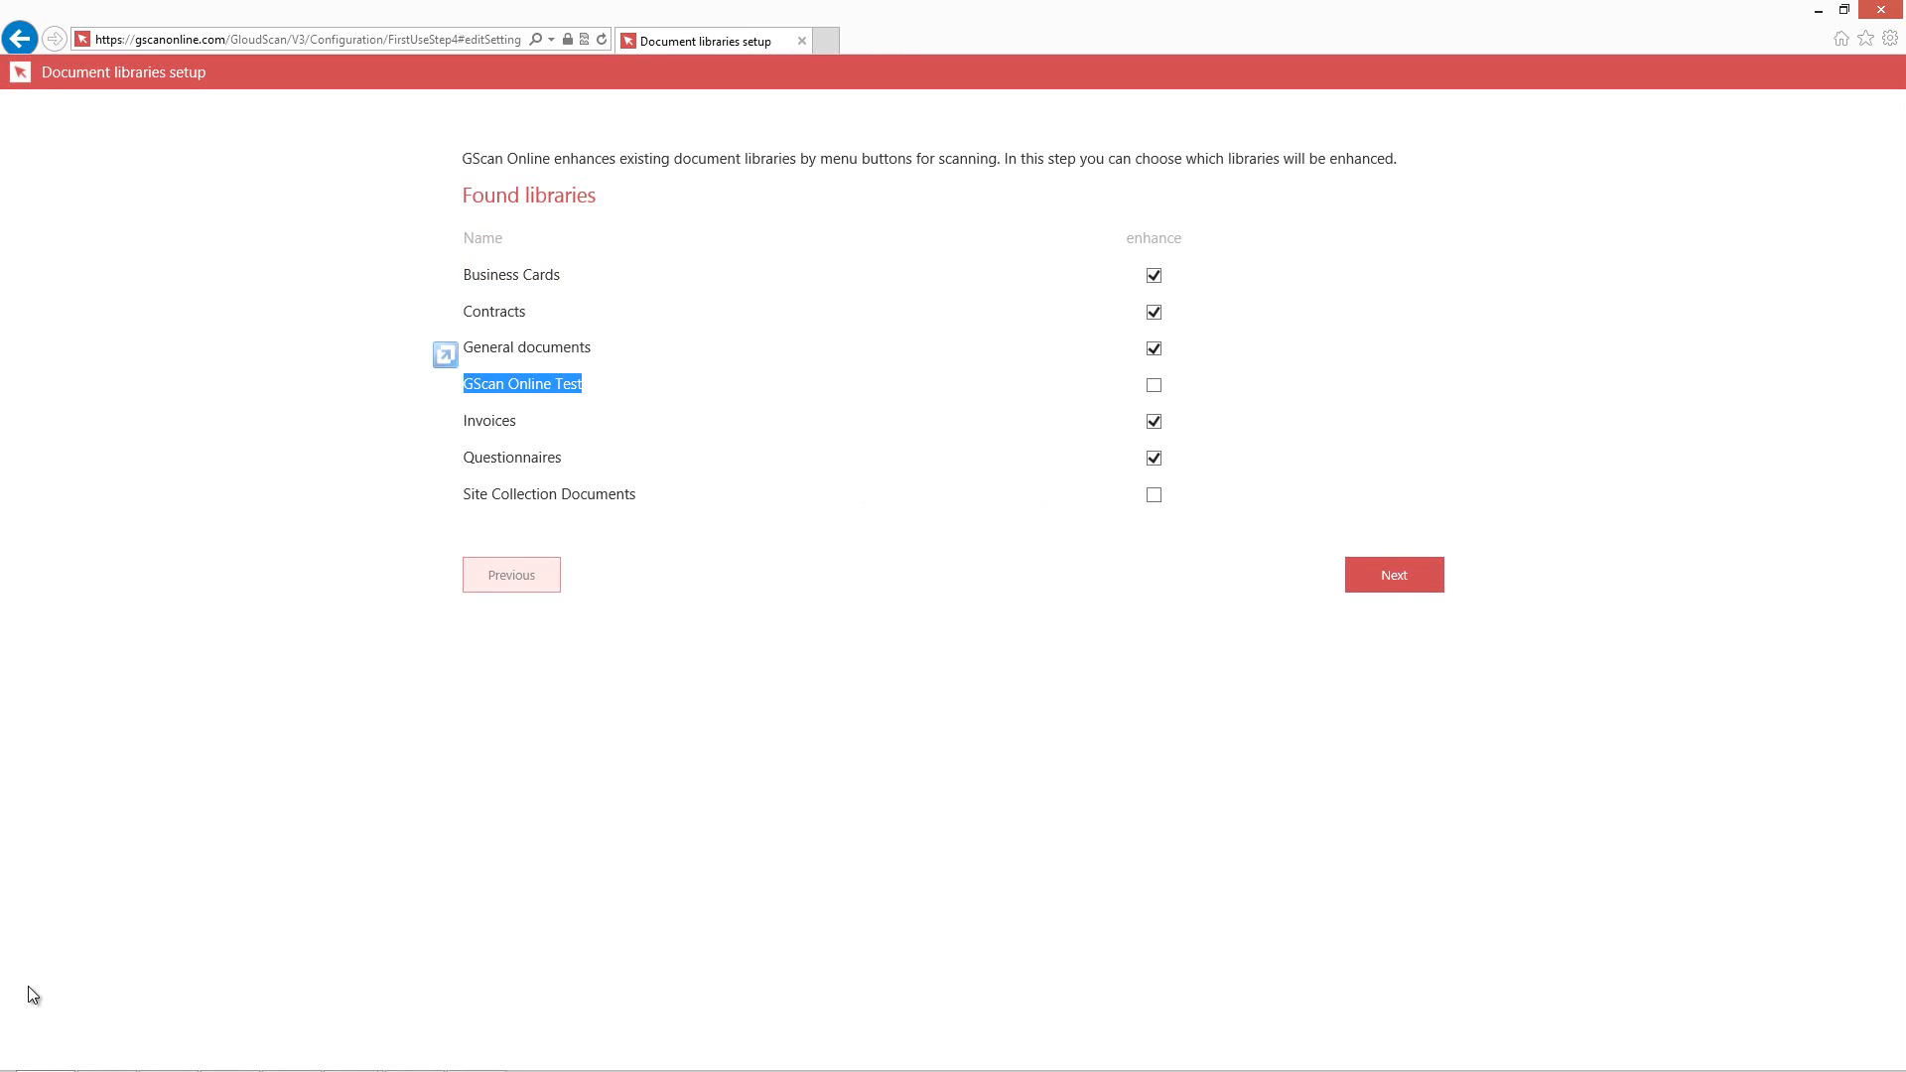
pyautogui.click(1153, 385)
pyautogui.click(1393, 575)
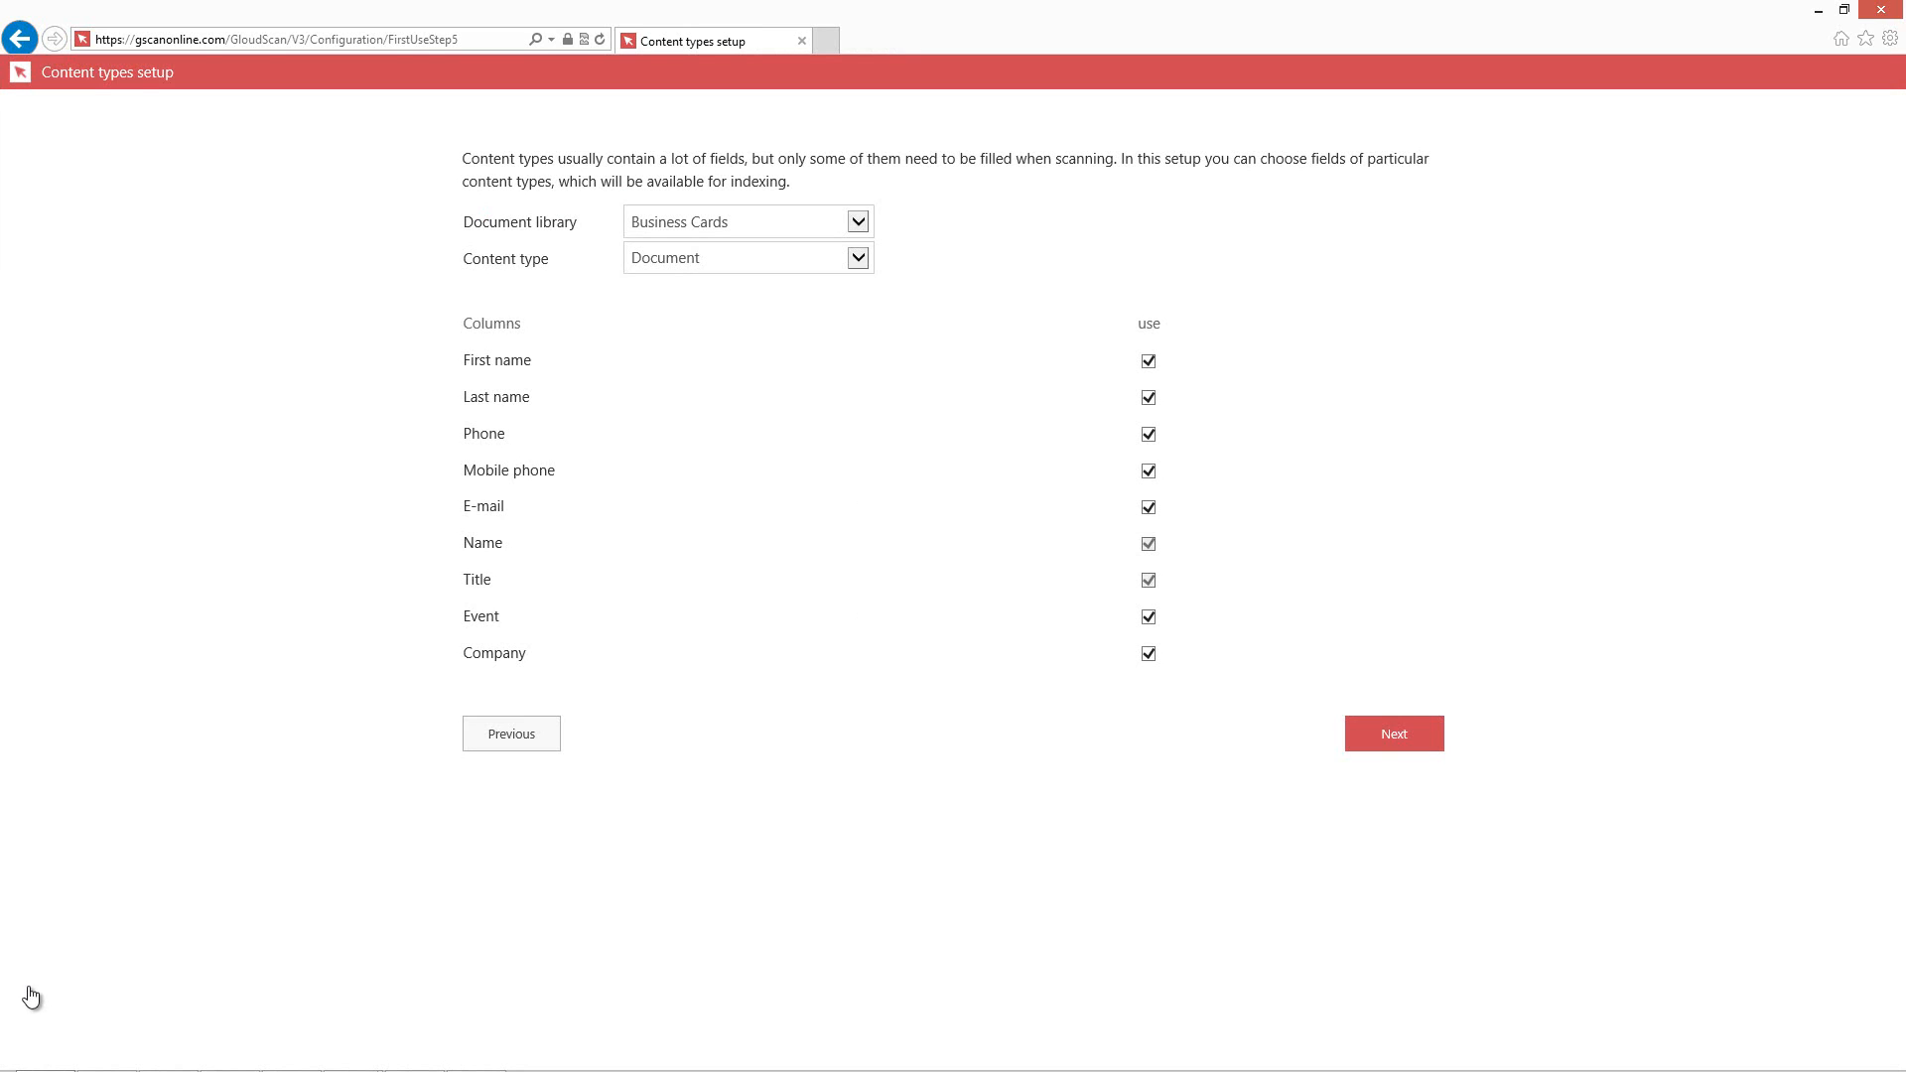
# For the GScan Online Test library's Document content type, enable Invoice number, Invoice Date, Due Dated and Total Amount for indexing.
pyautogui.hotkey('alt', 'Down')
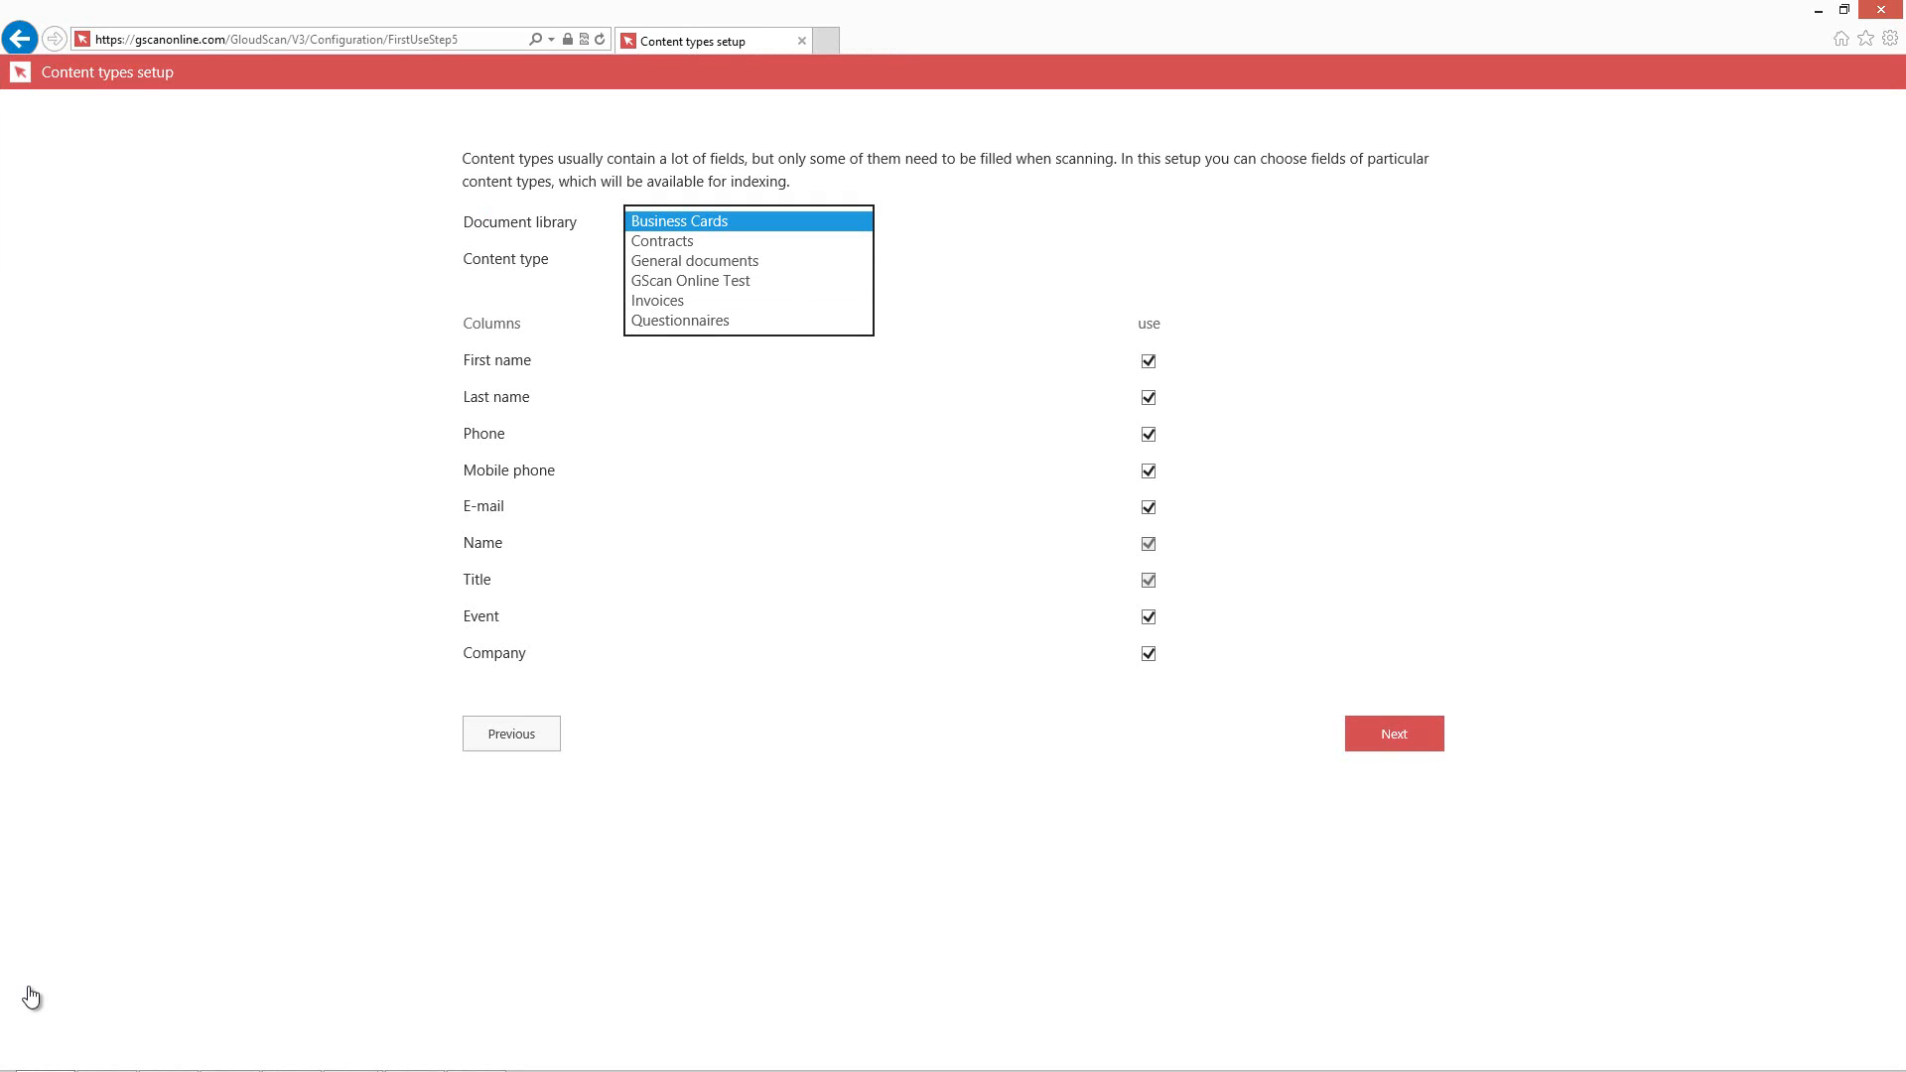
pyautogui.press('Down')
pyautogui.press('Down')
pyautogui.press('Down')
pyautogui.press('Return')
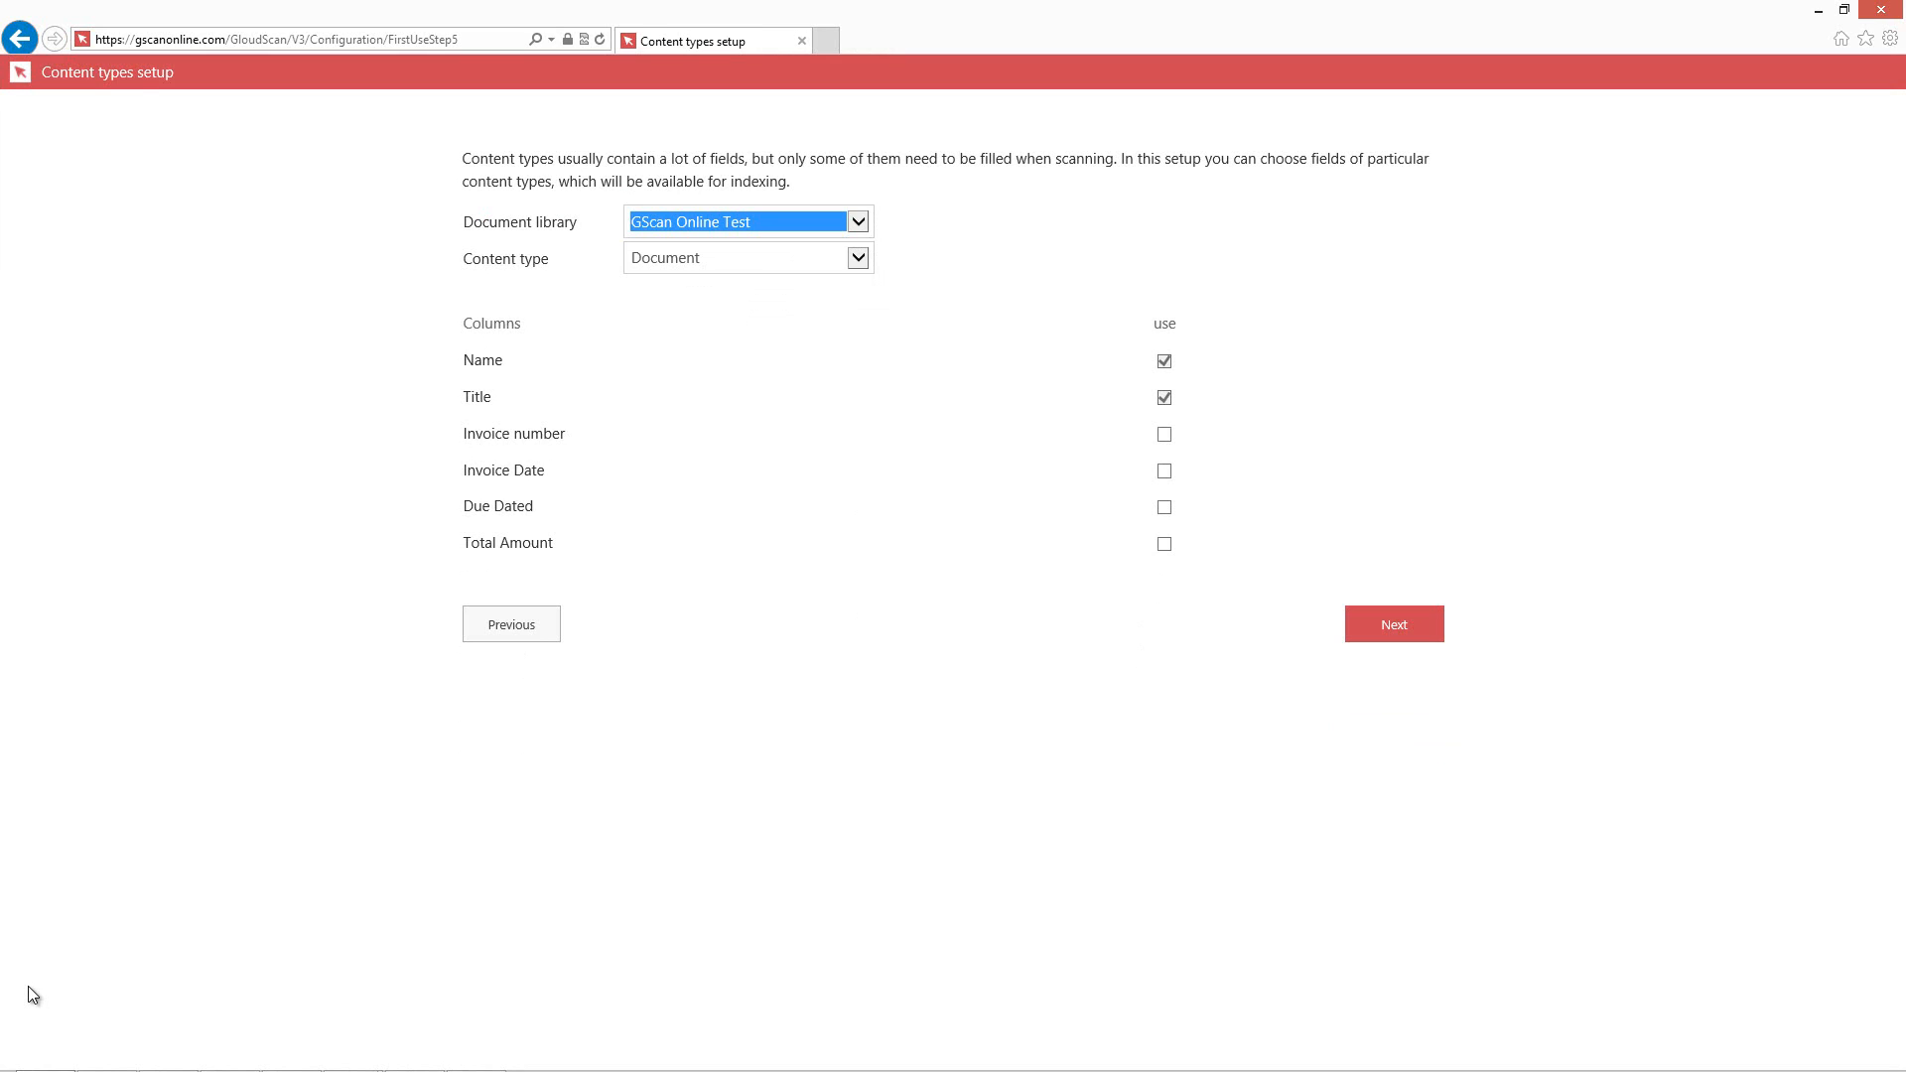
pyautogui.press('Tab')
pyautogui.hotkey('alt', 'Down')
pyautogui.press('Return')
pyautogui.press('Tab')
pyautogui.press('space')
pyautogui.press('Tab')
pyautogui.press('space')
pyautogui.press('Tab')
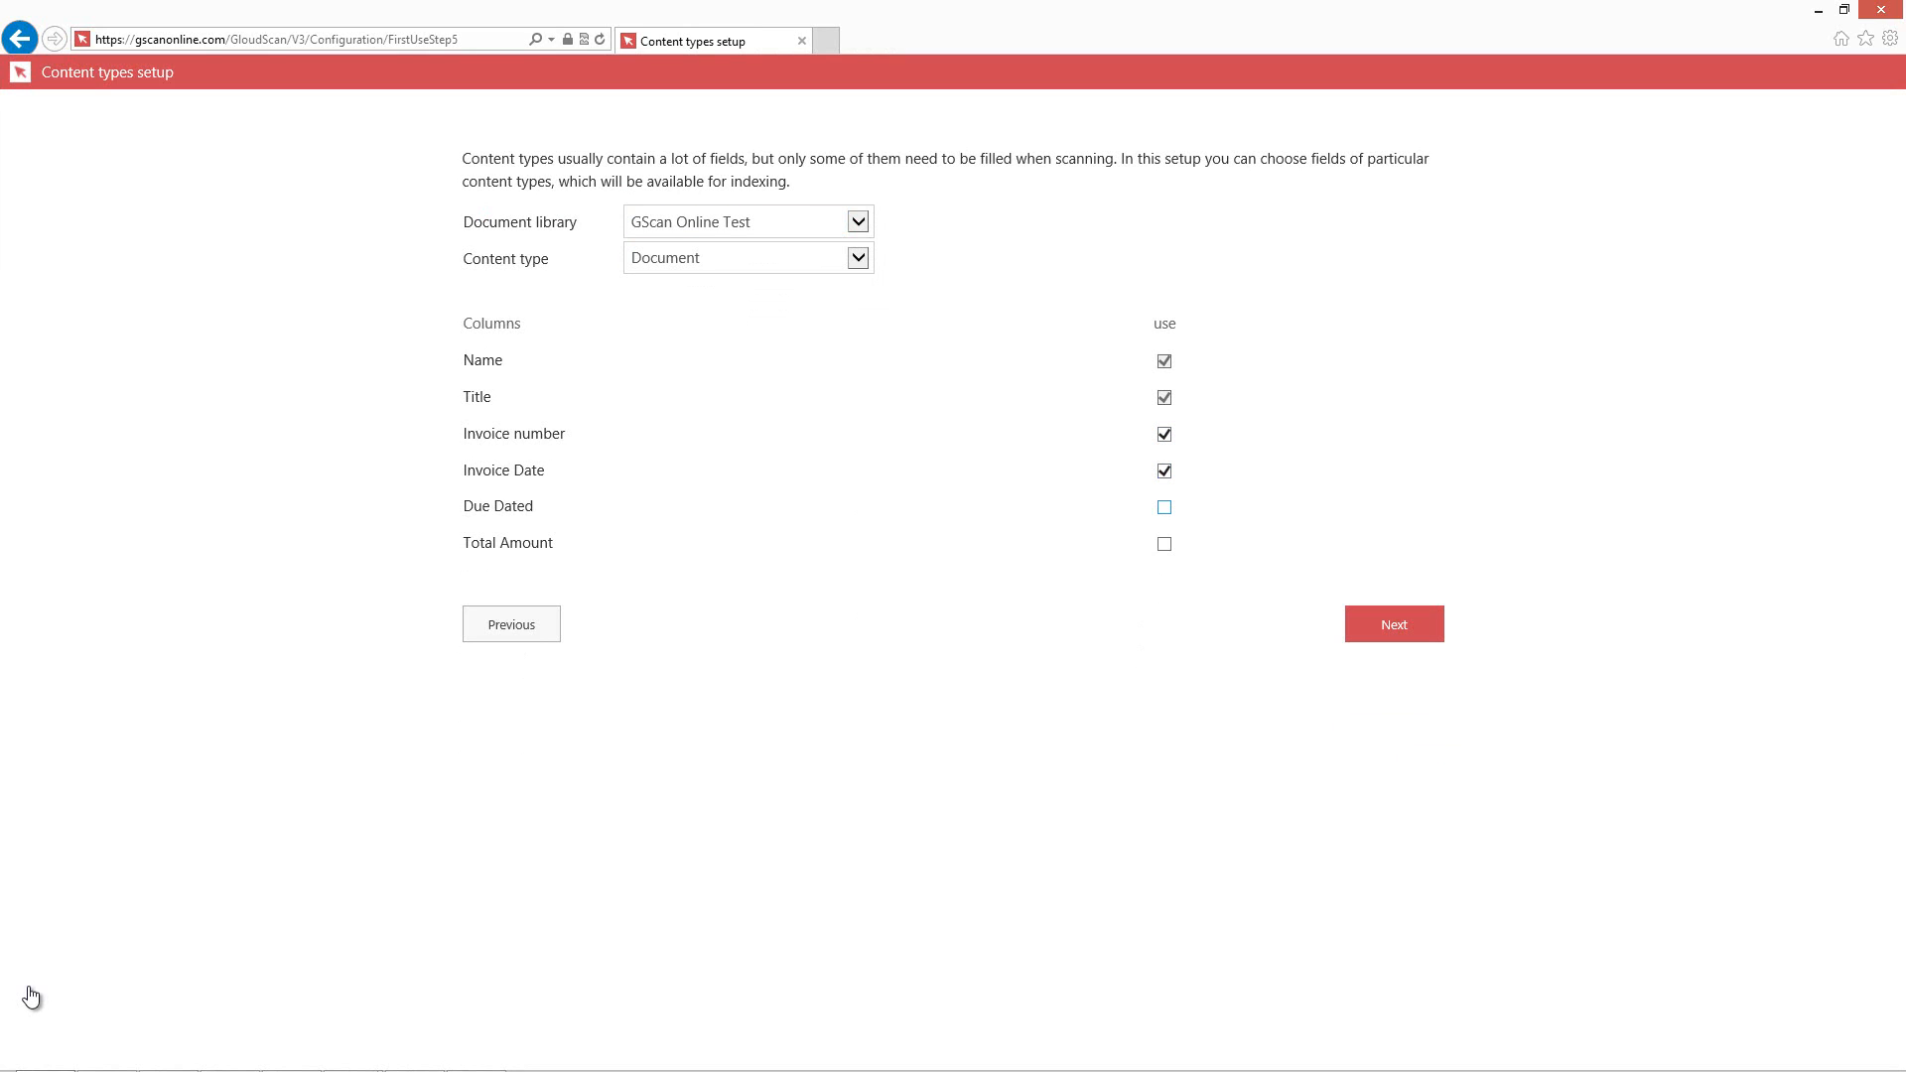
pyautogui.press('space')
pyautogui.press('Tab')
pyautogui.press('space')
pyautogui.press('Tab')
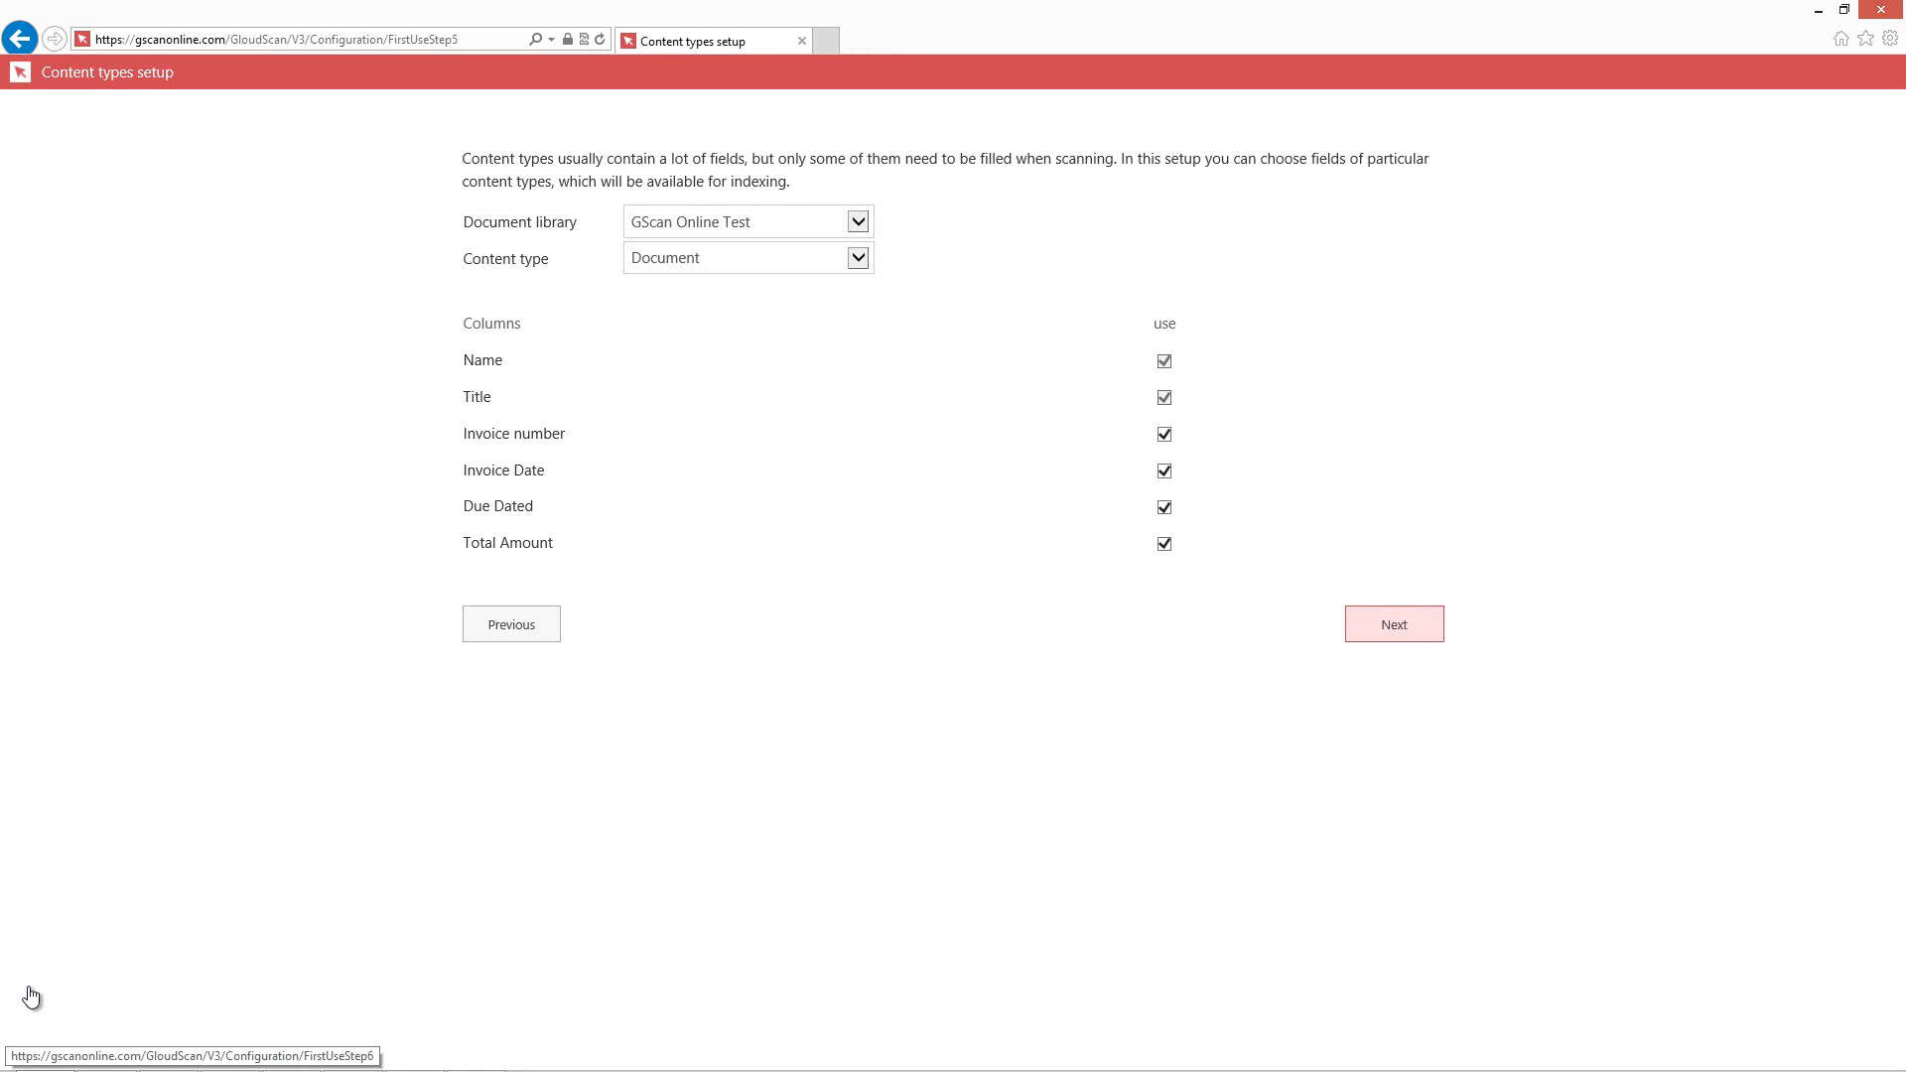
# Continue and finish the content types setup wizard.
pyautogui.press('Return')
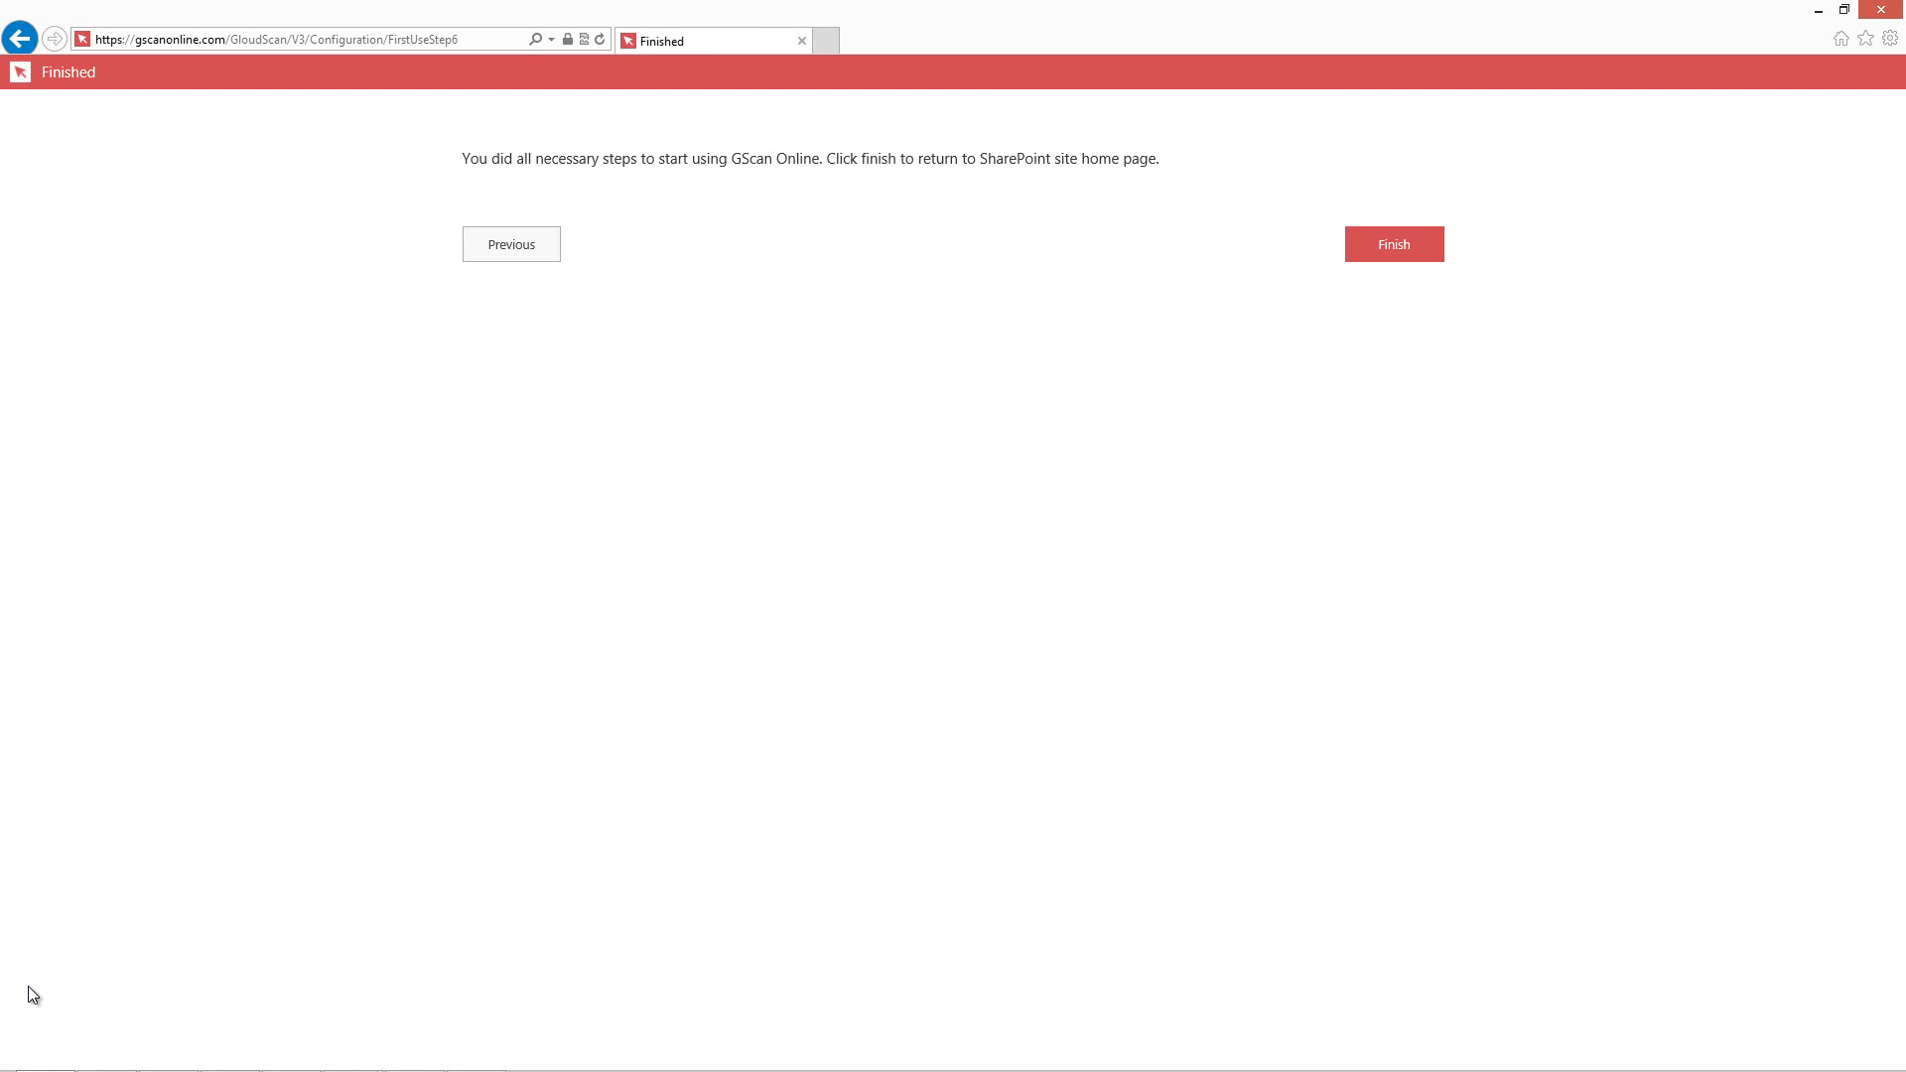
pyautogui.press('Tab')
pyautogui.press('Return')
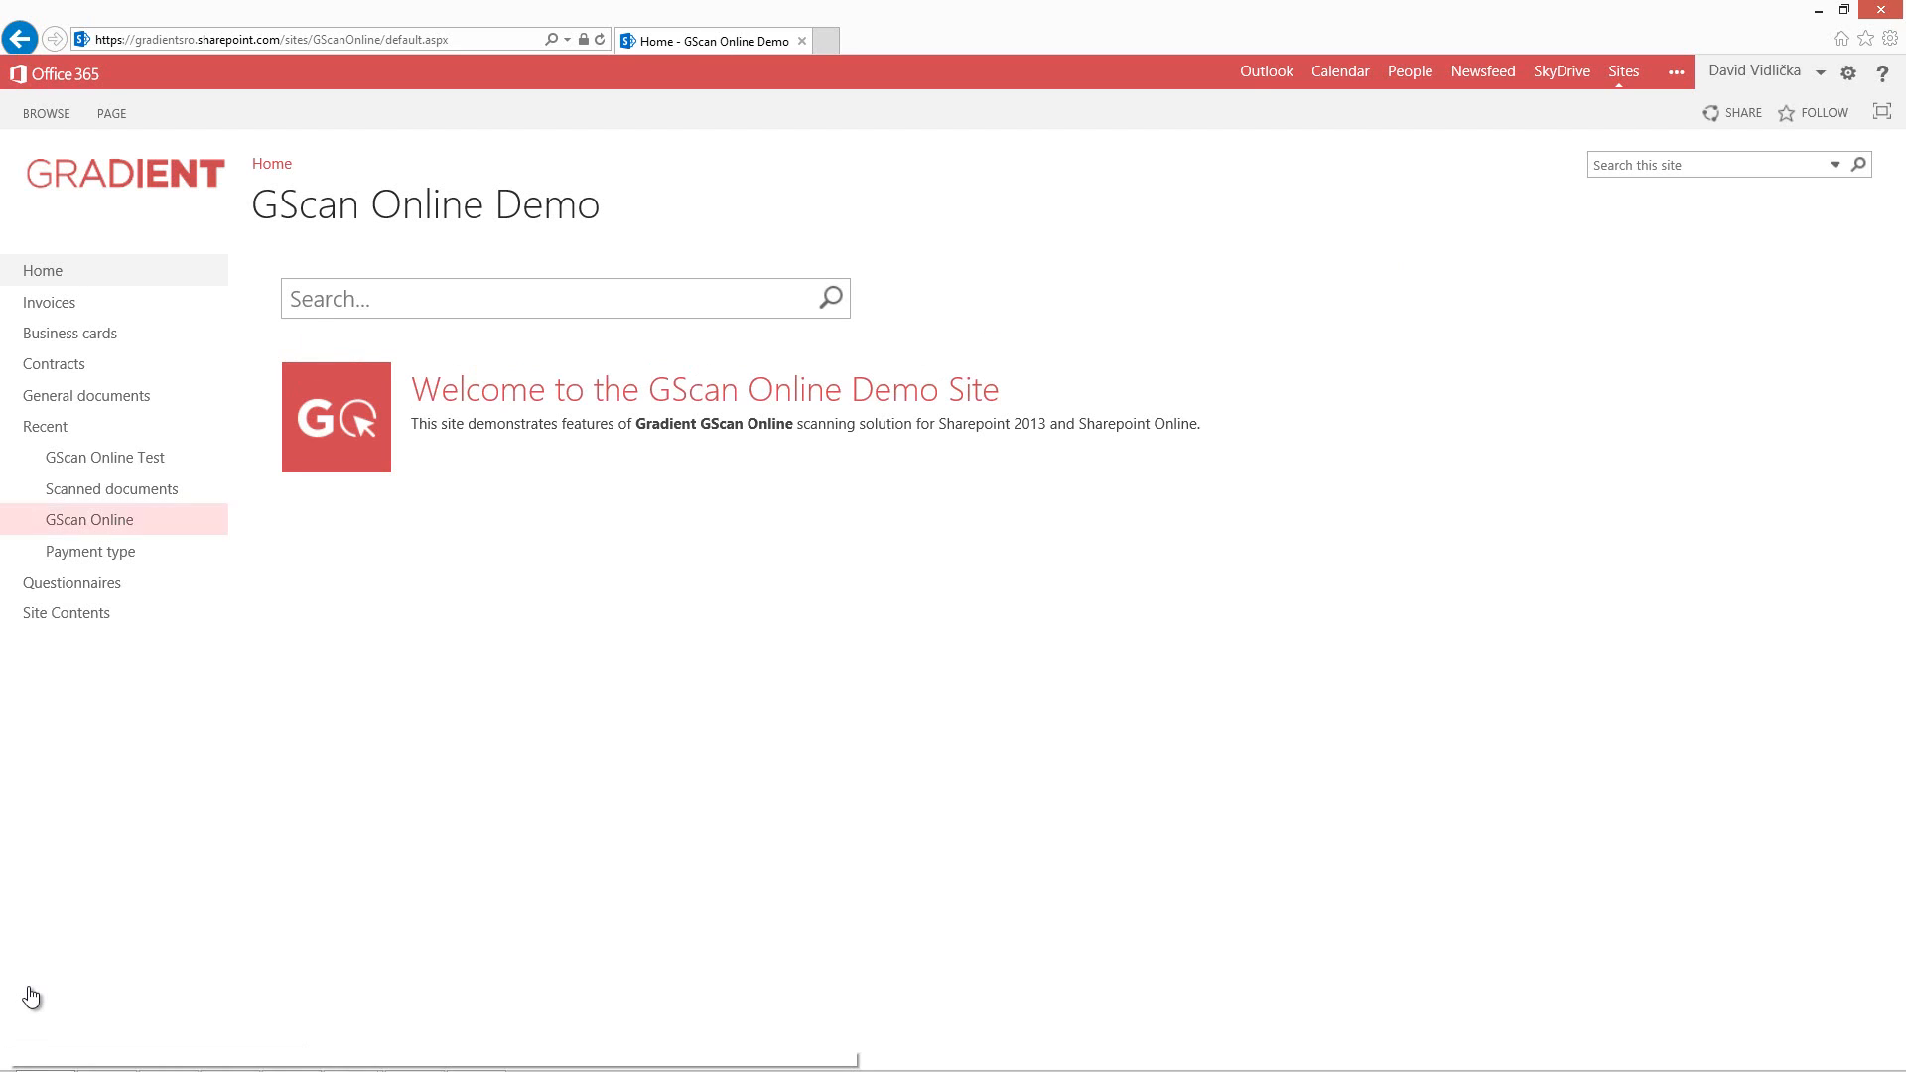
# Open the GScan Online app settings from Site Contents.
pyautogui.click(104, 457)
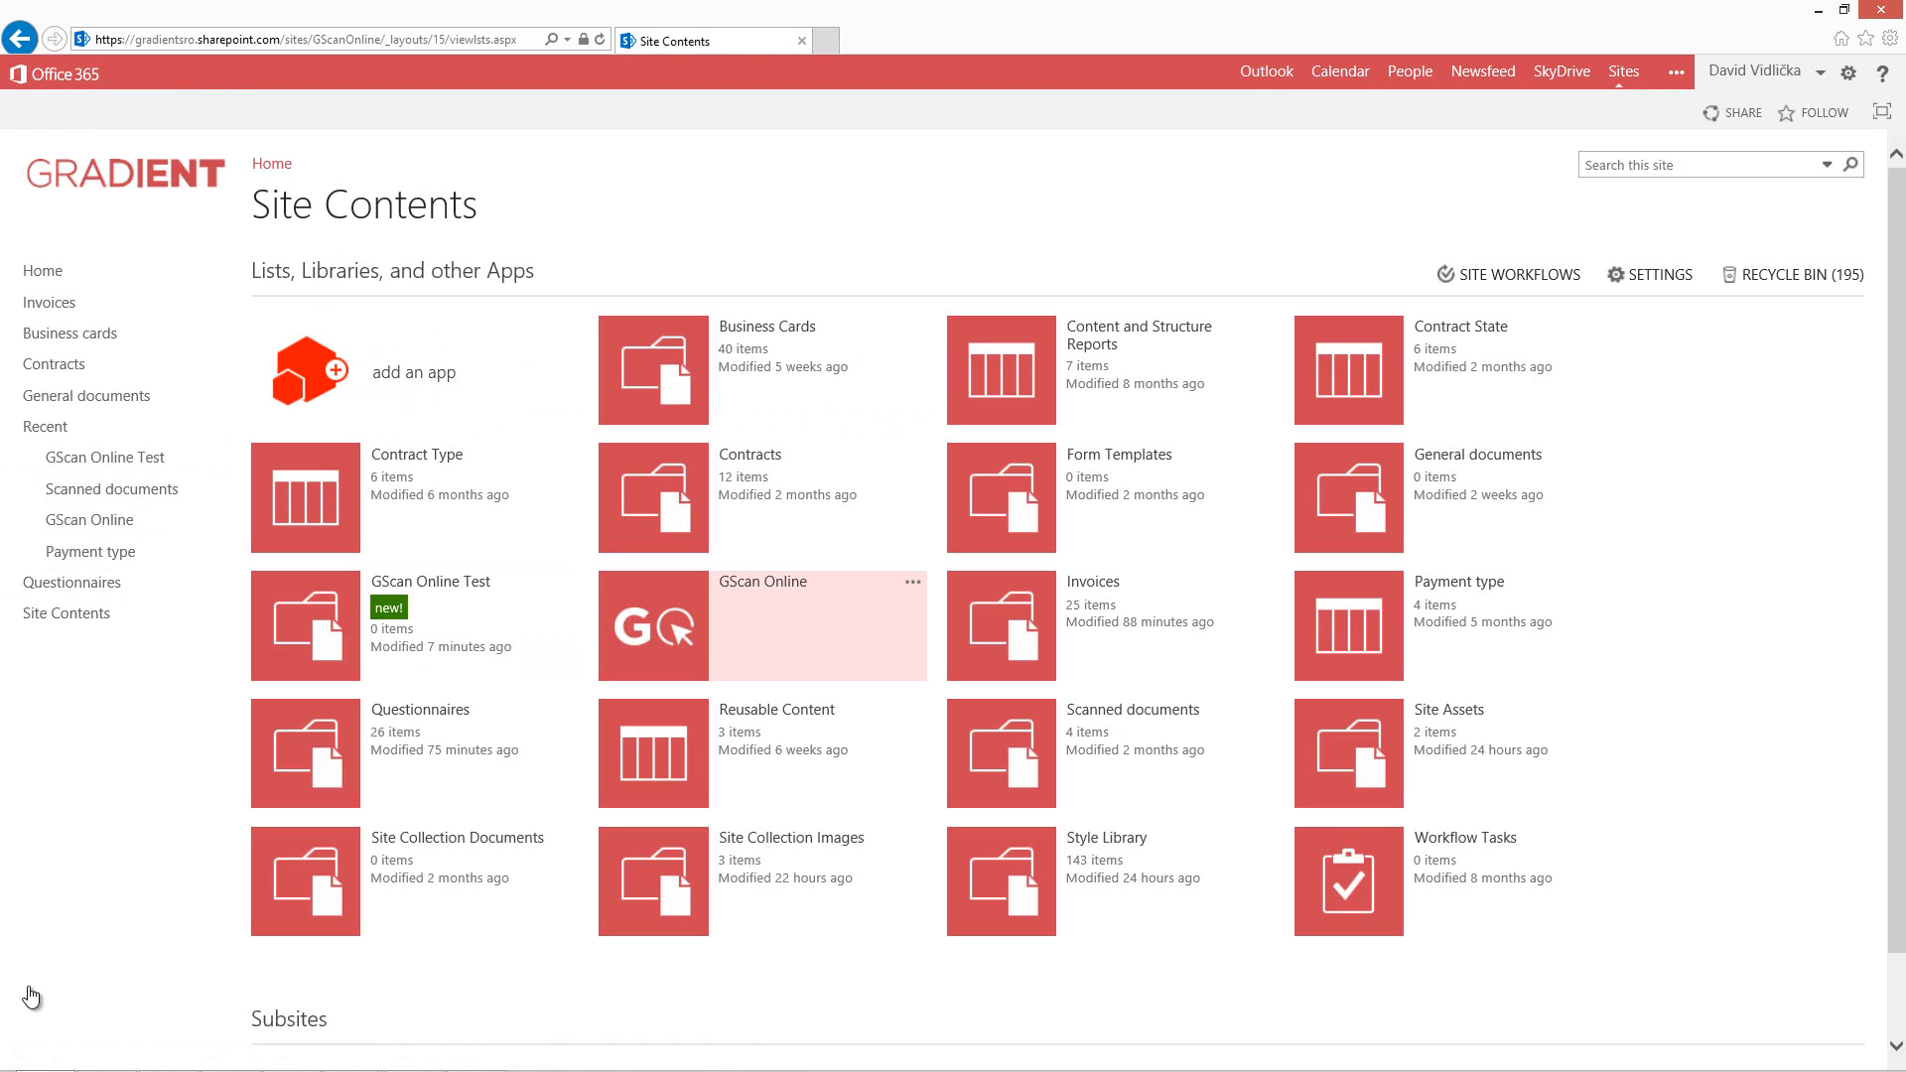
pyautogui.click(913, 582)
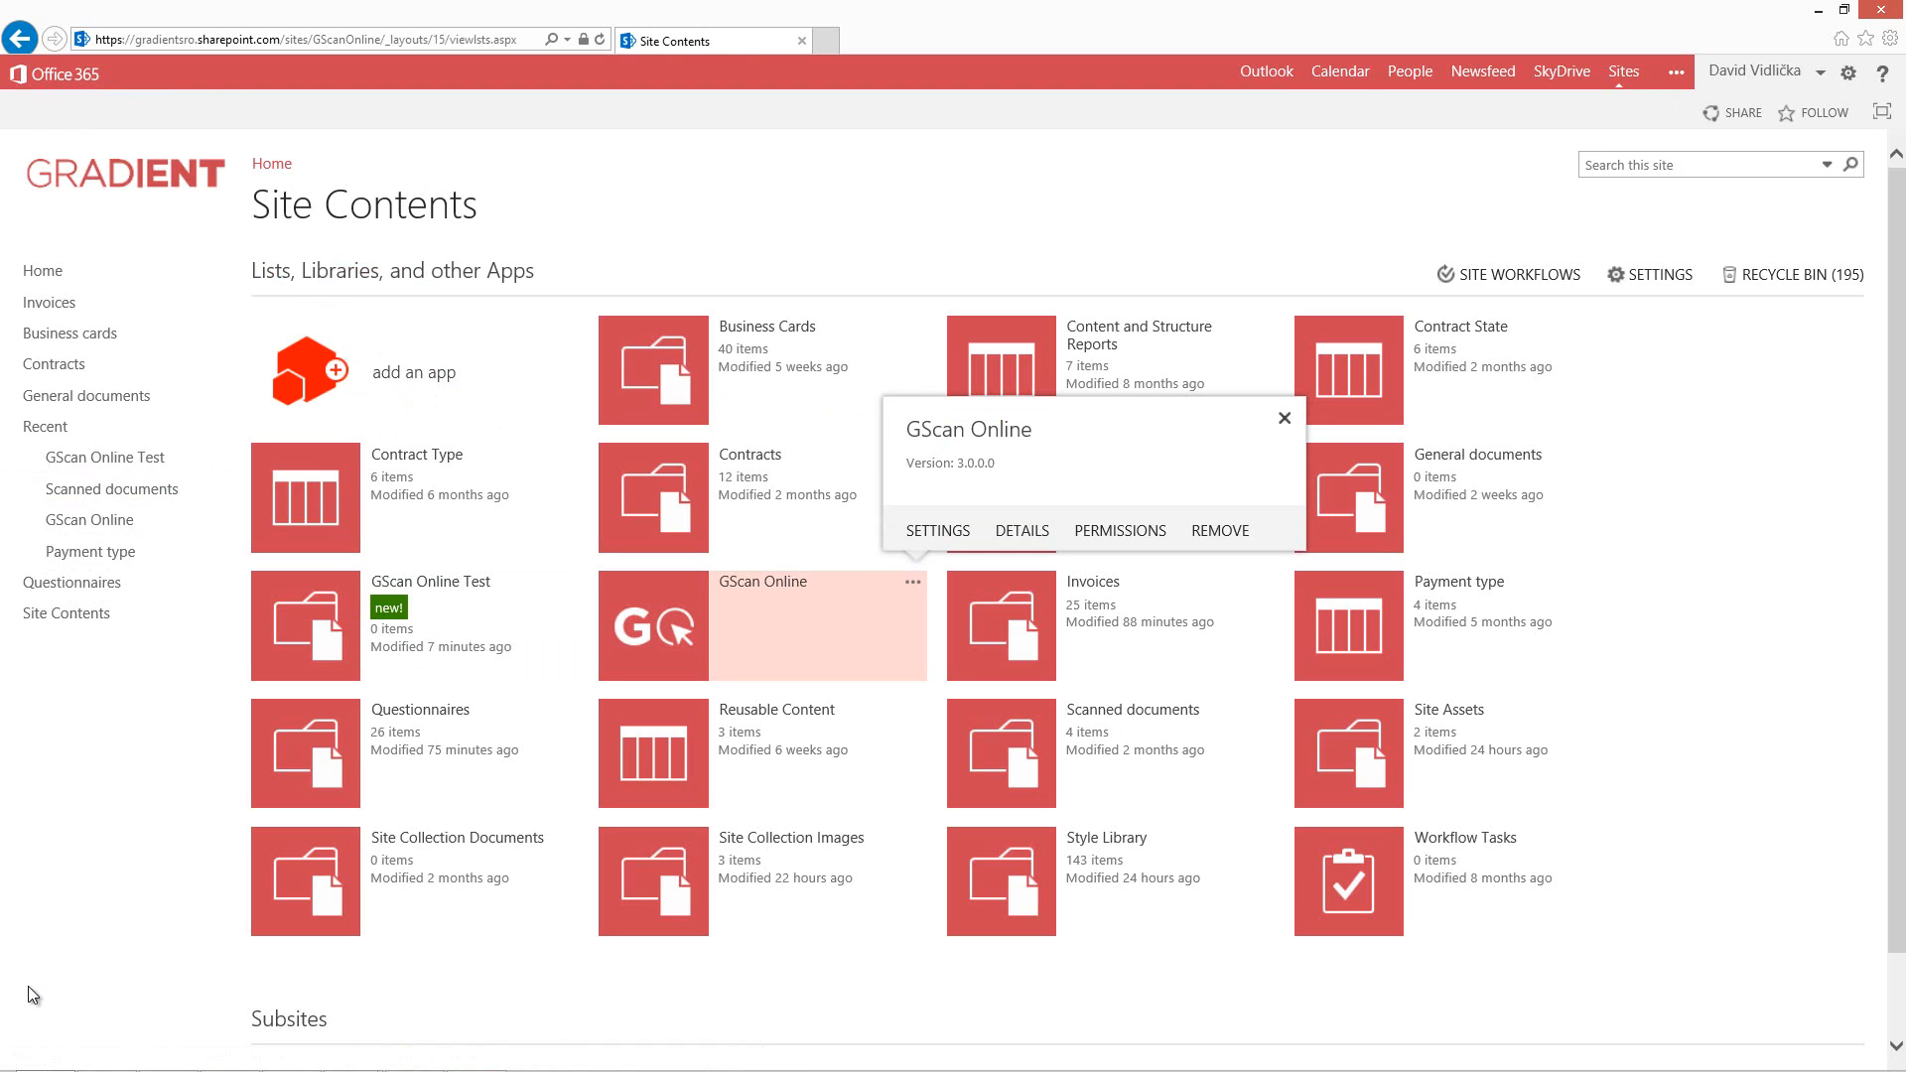
pyautogui.click(938, 531)
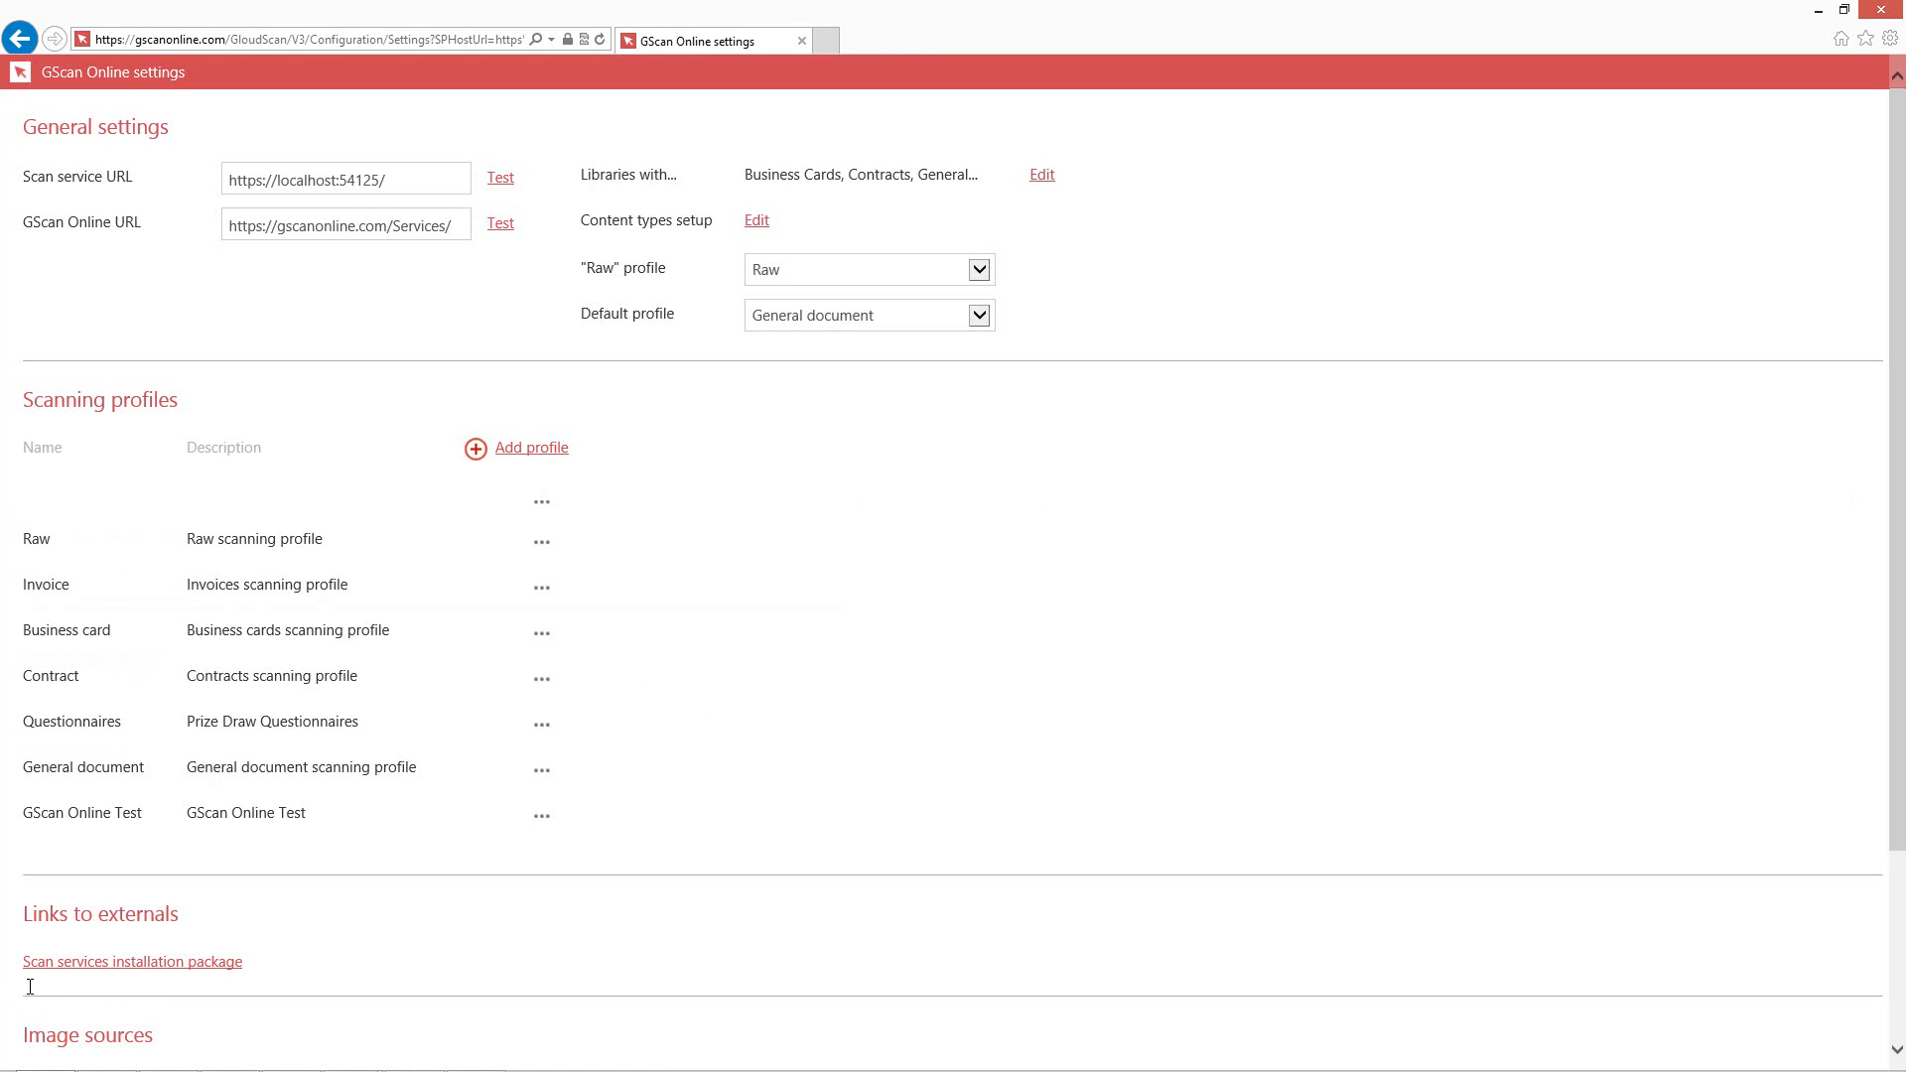
# Add a scanning profile named GO Test with image source File and default document library GScan Online Test.
pyautogui.click(531, 449)
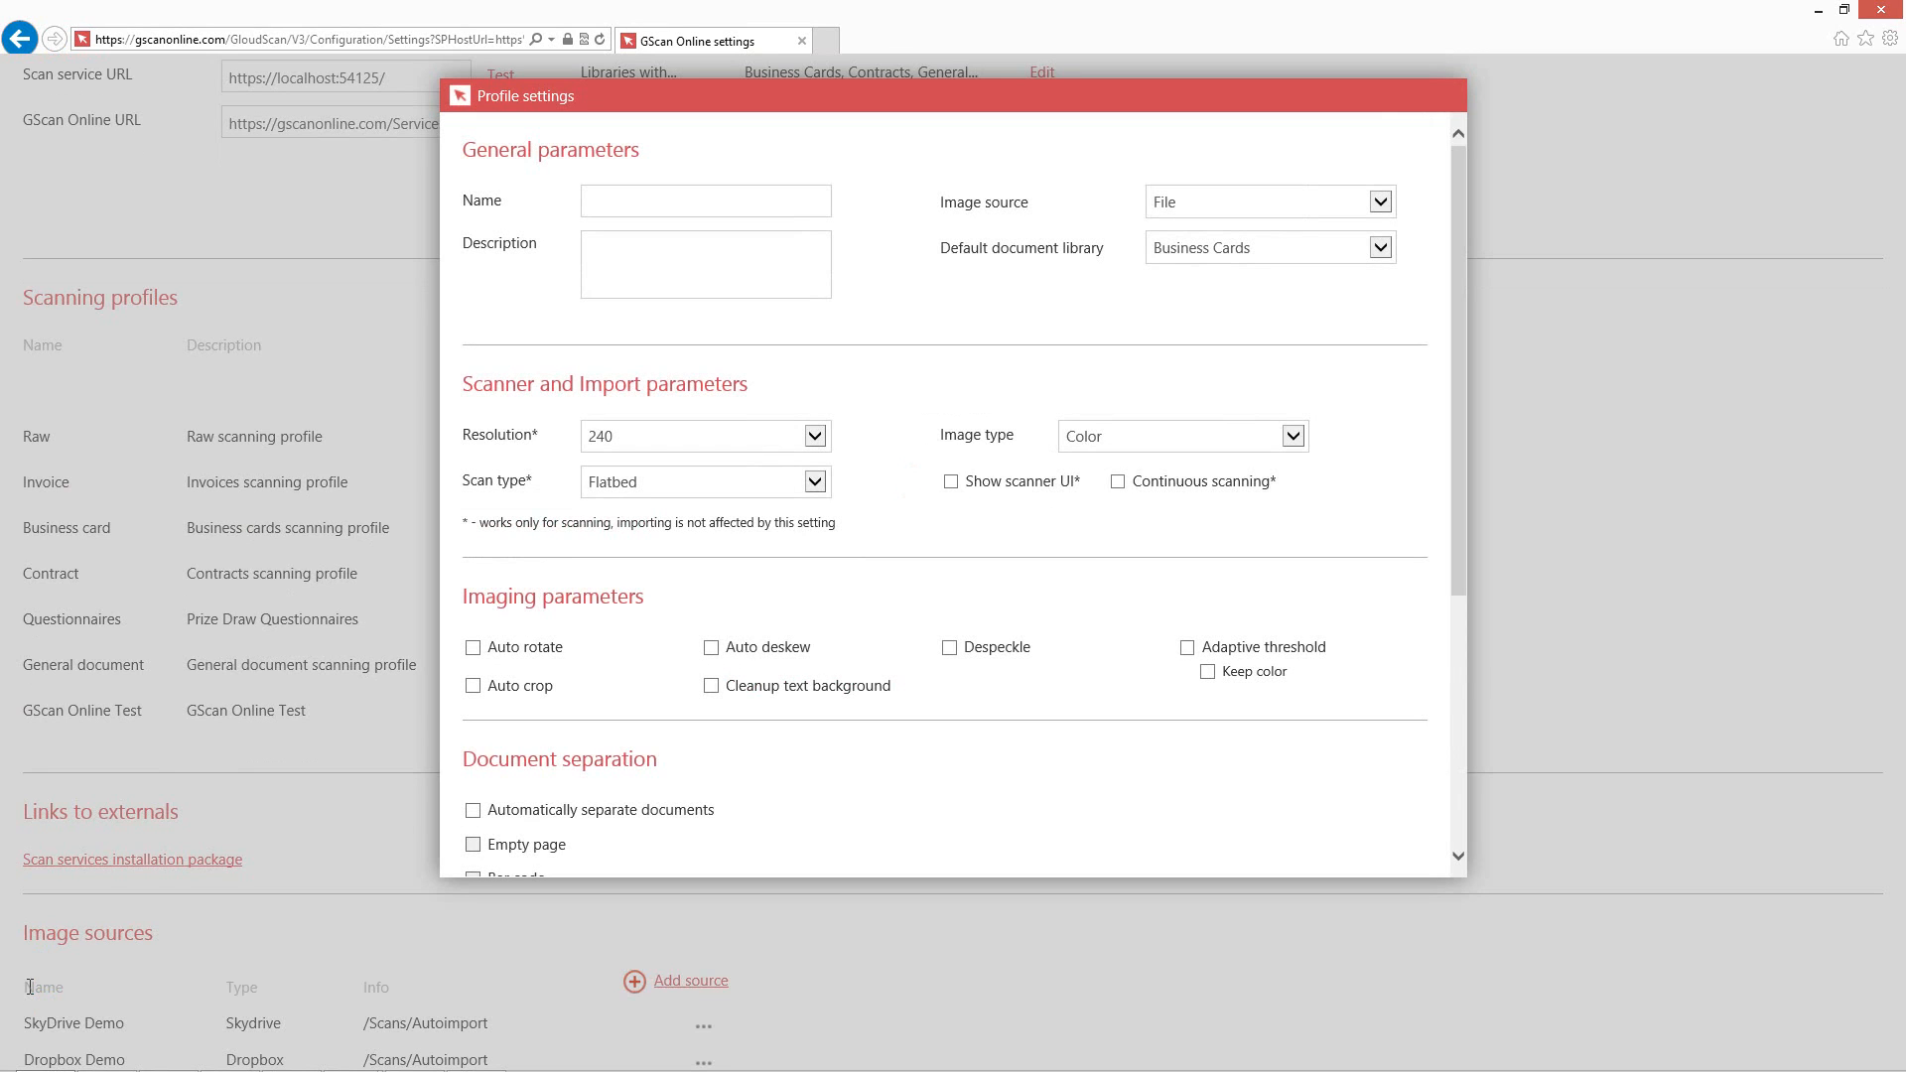
pyautogui.write('GO Test')
pyautogui.press('Tab')
pyautogui.press('Tab')
pyautogui.hotkey('alt', 'Down')
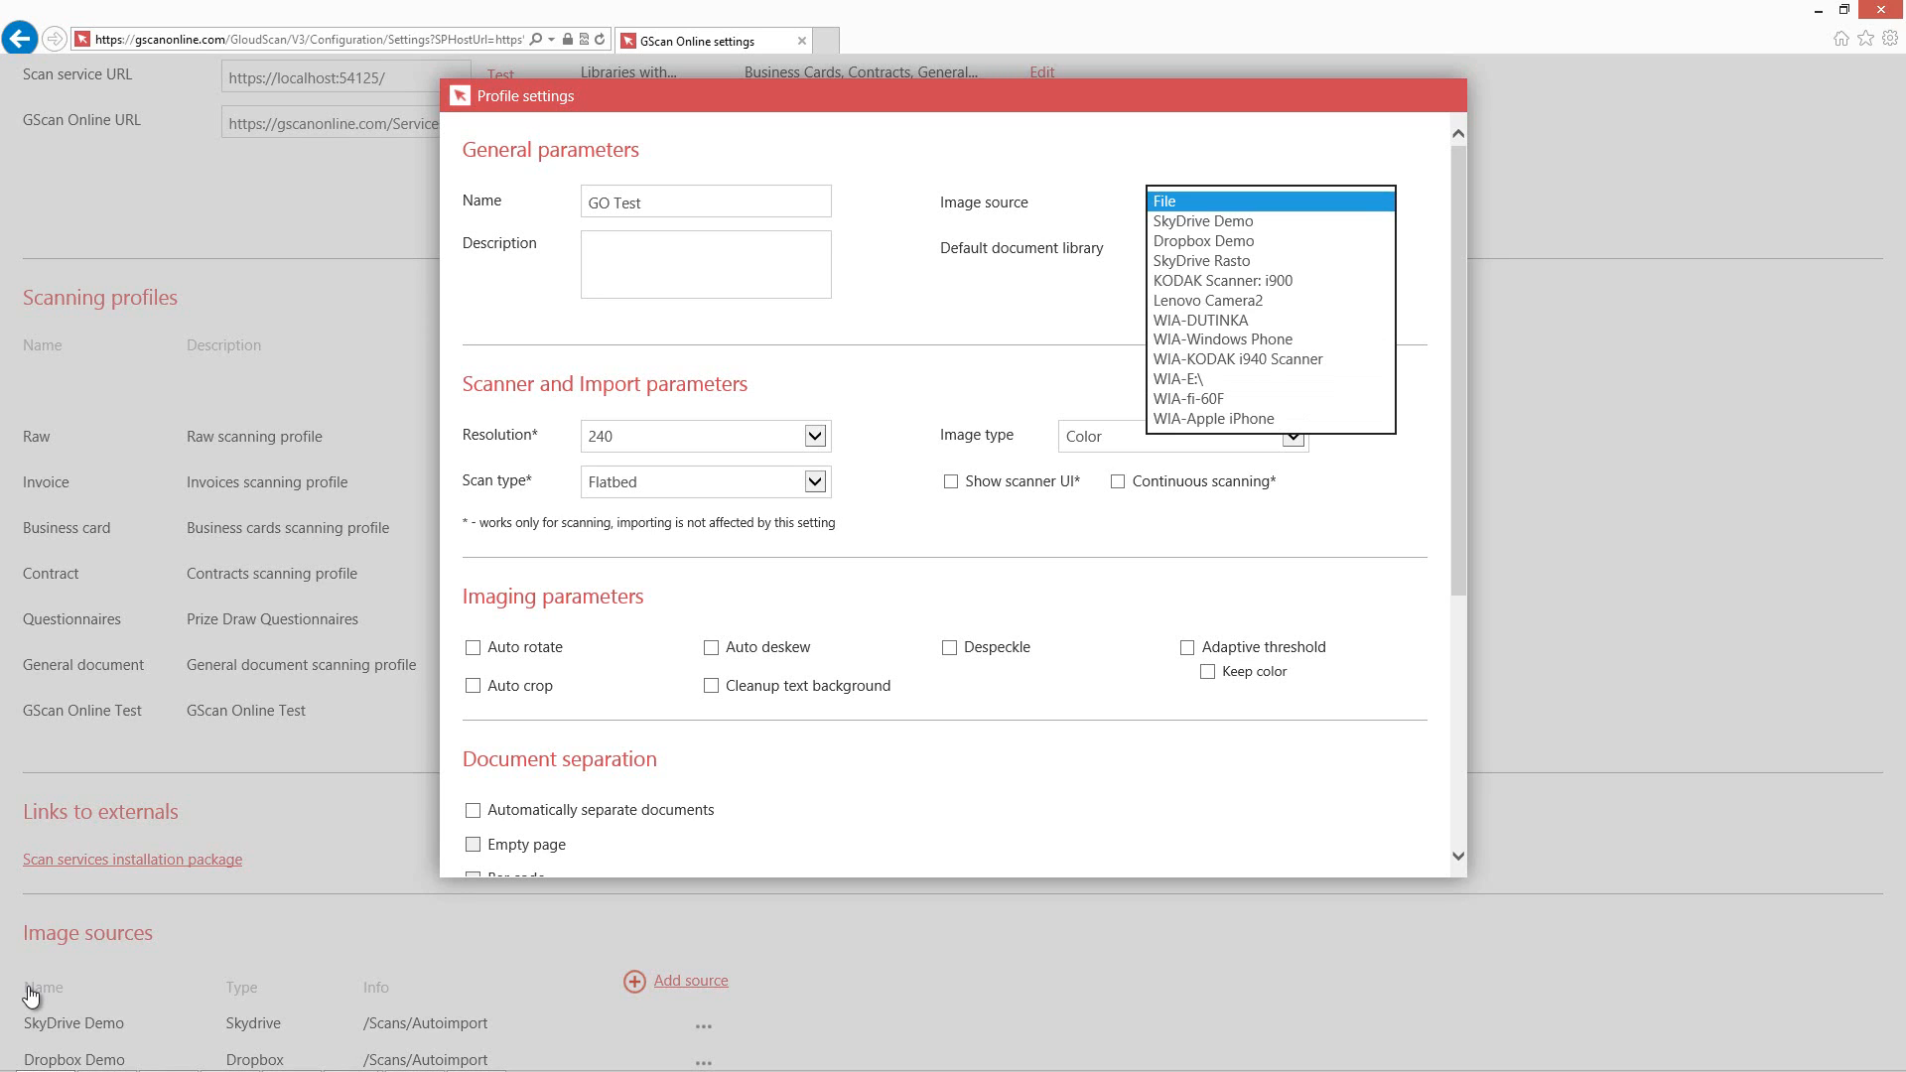
pyautogui.press('Return')
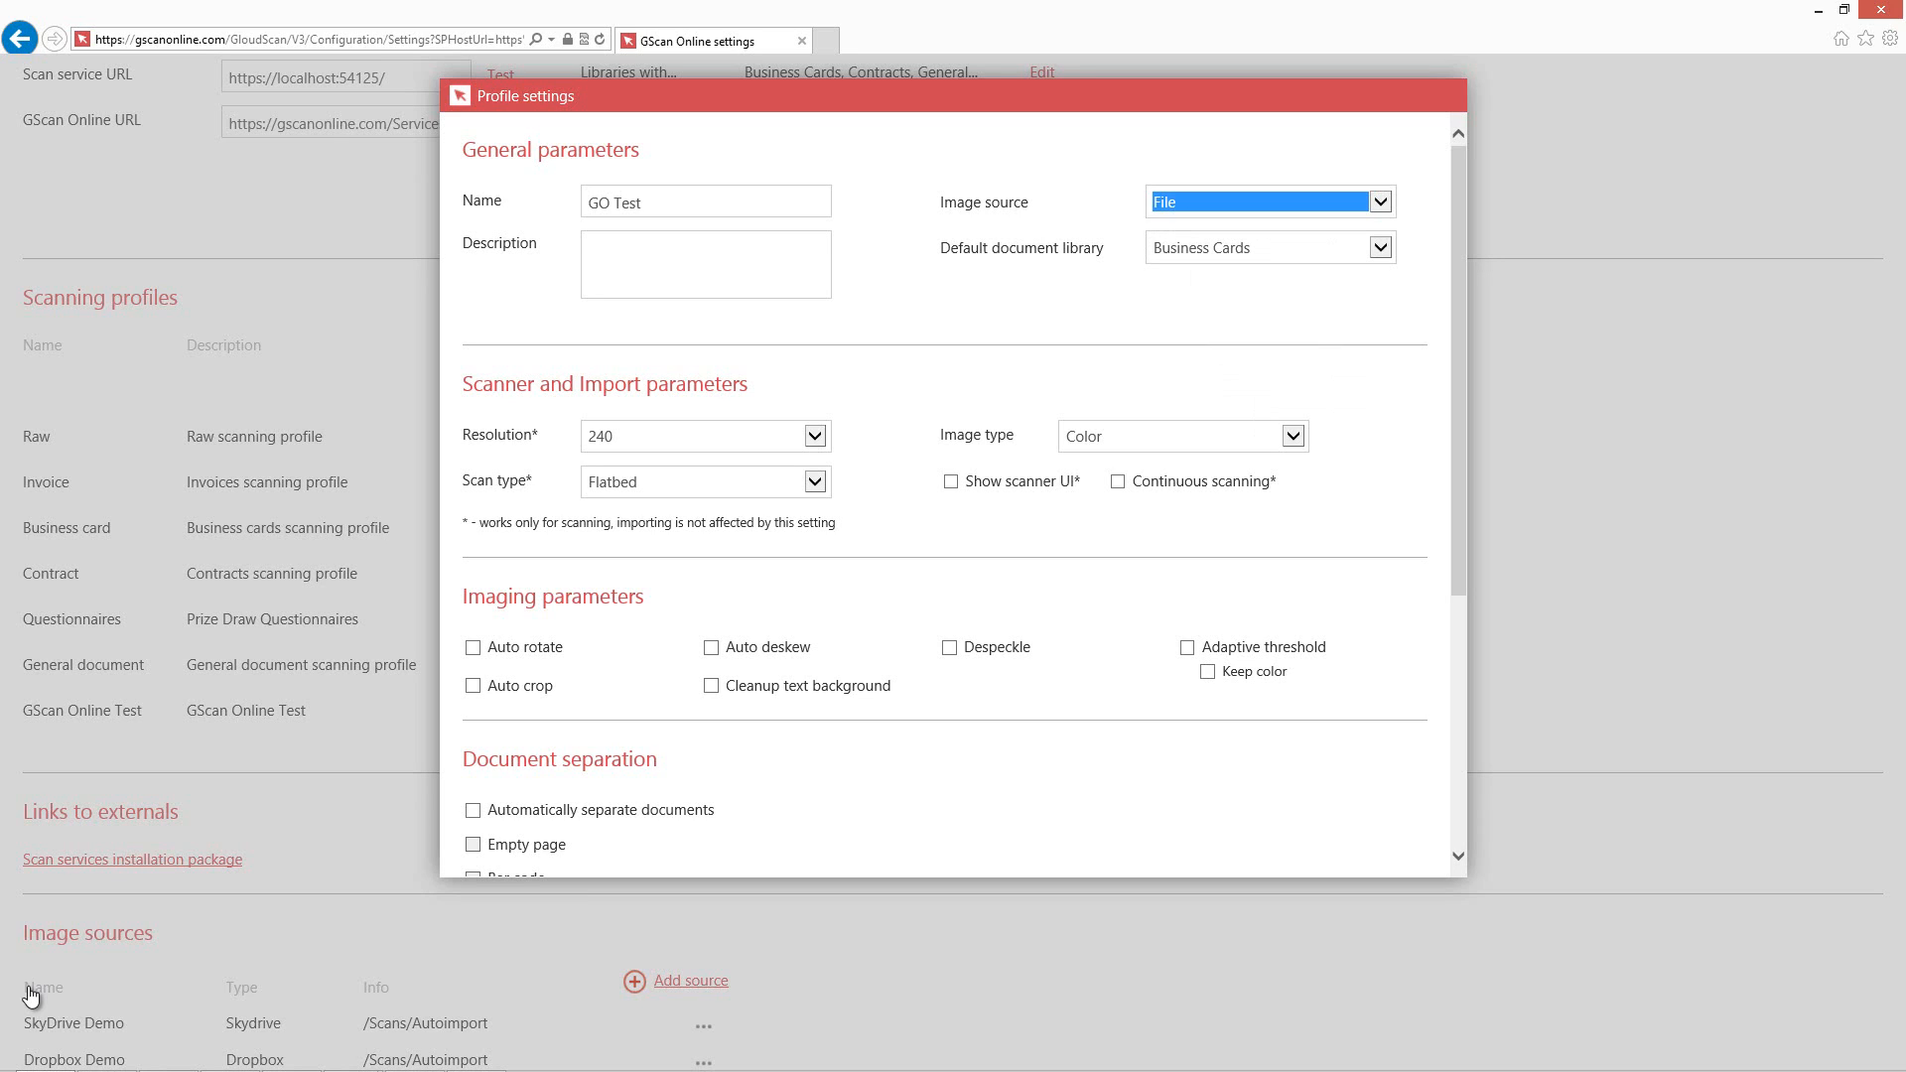
pyautogui.press('Tab')
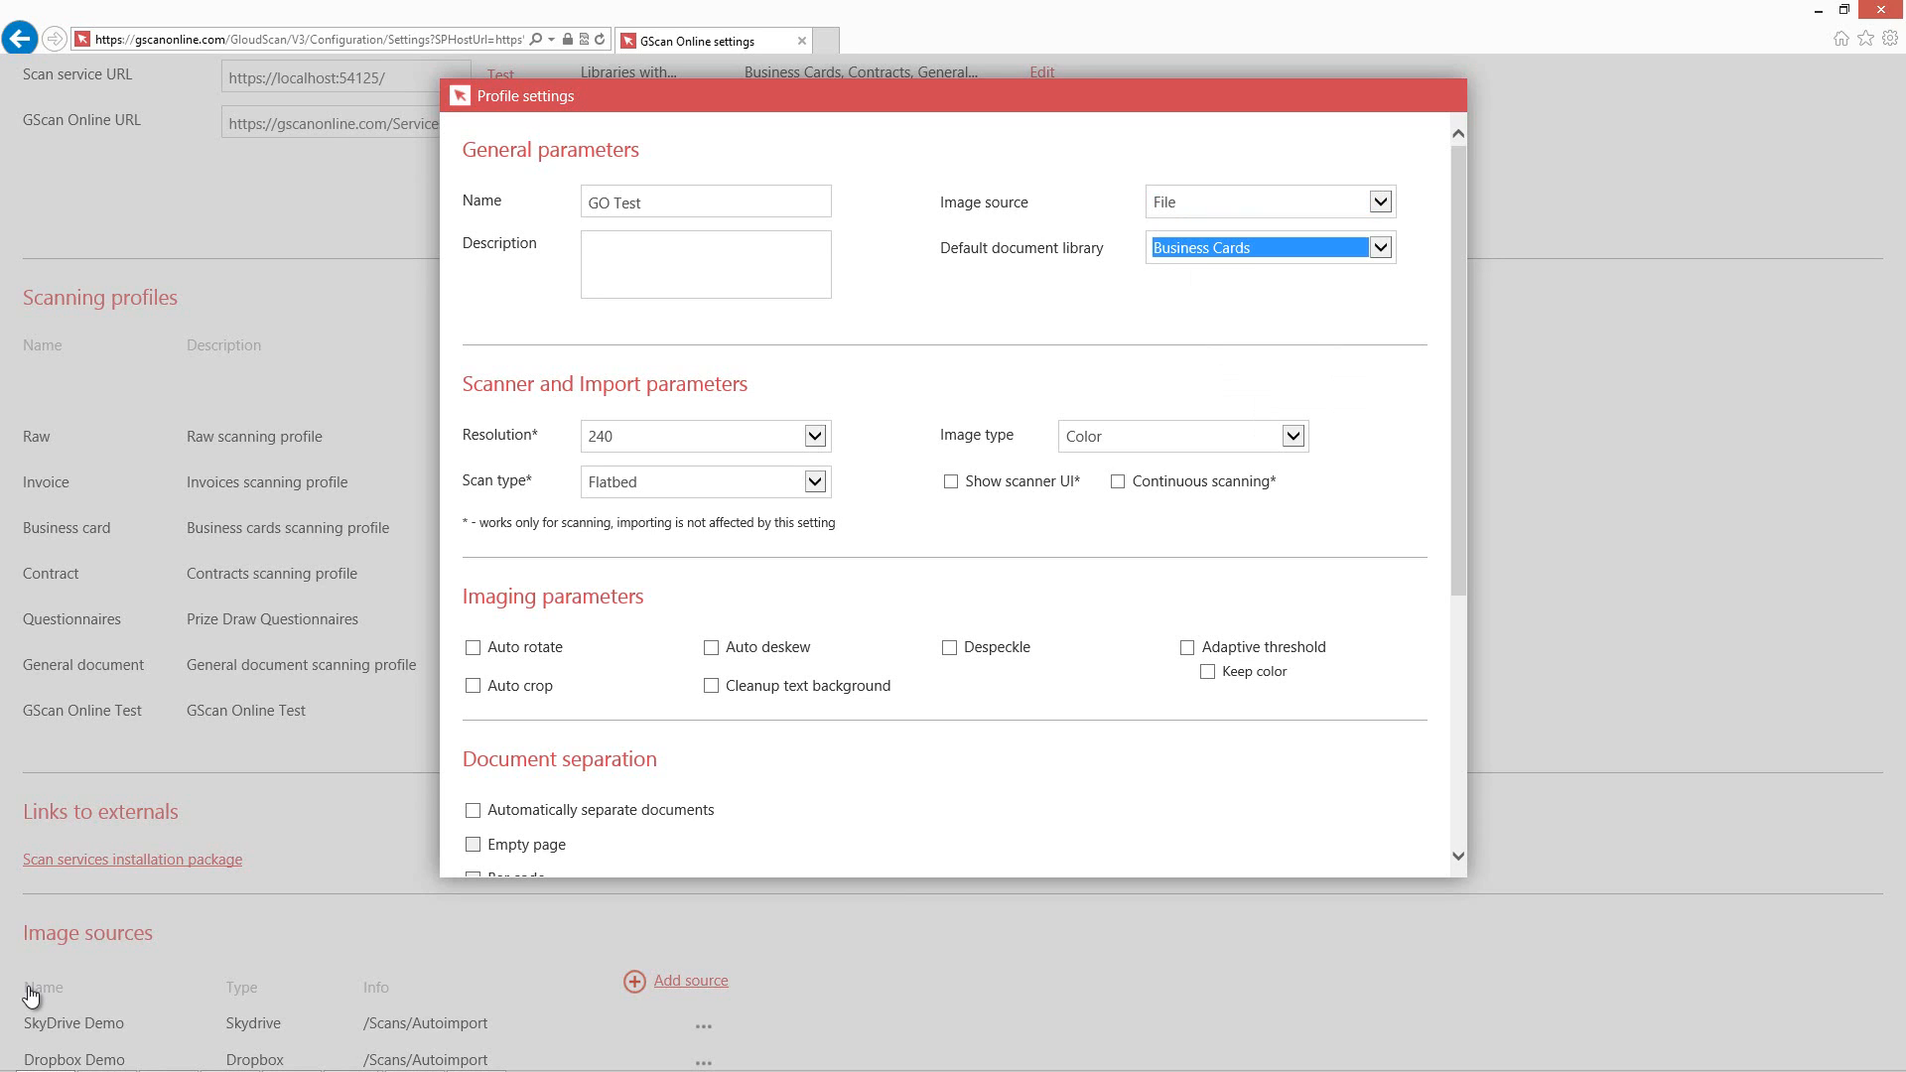
pyautogui.hotkey('alt', 'Down')
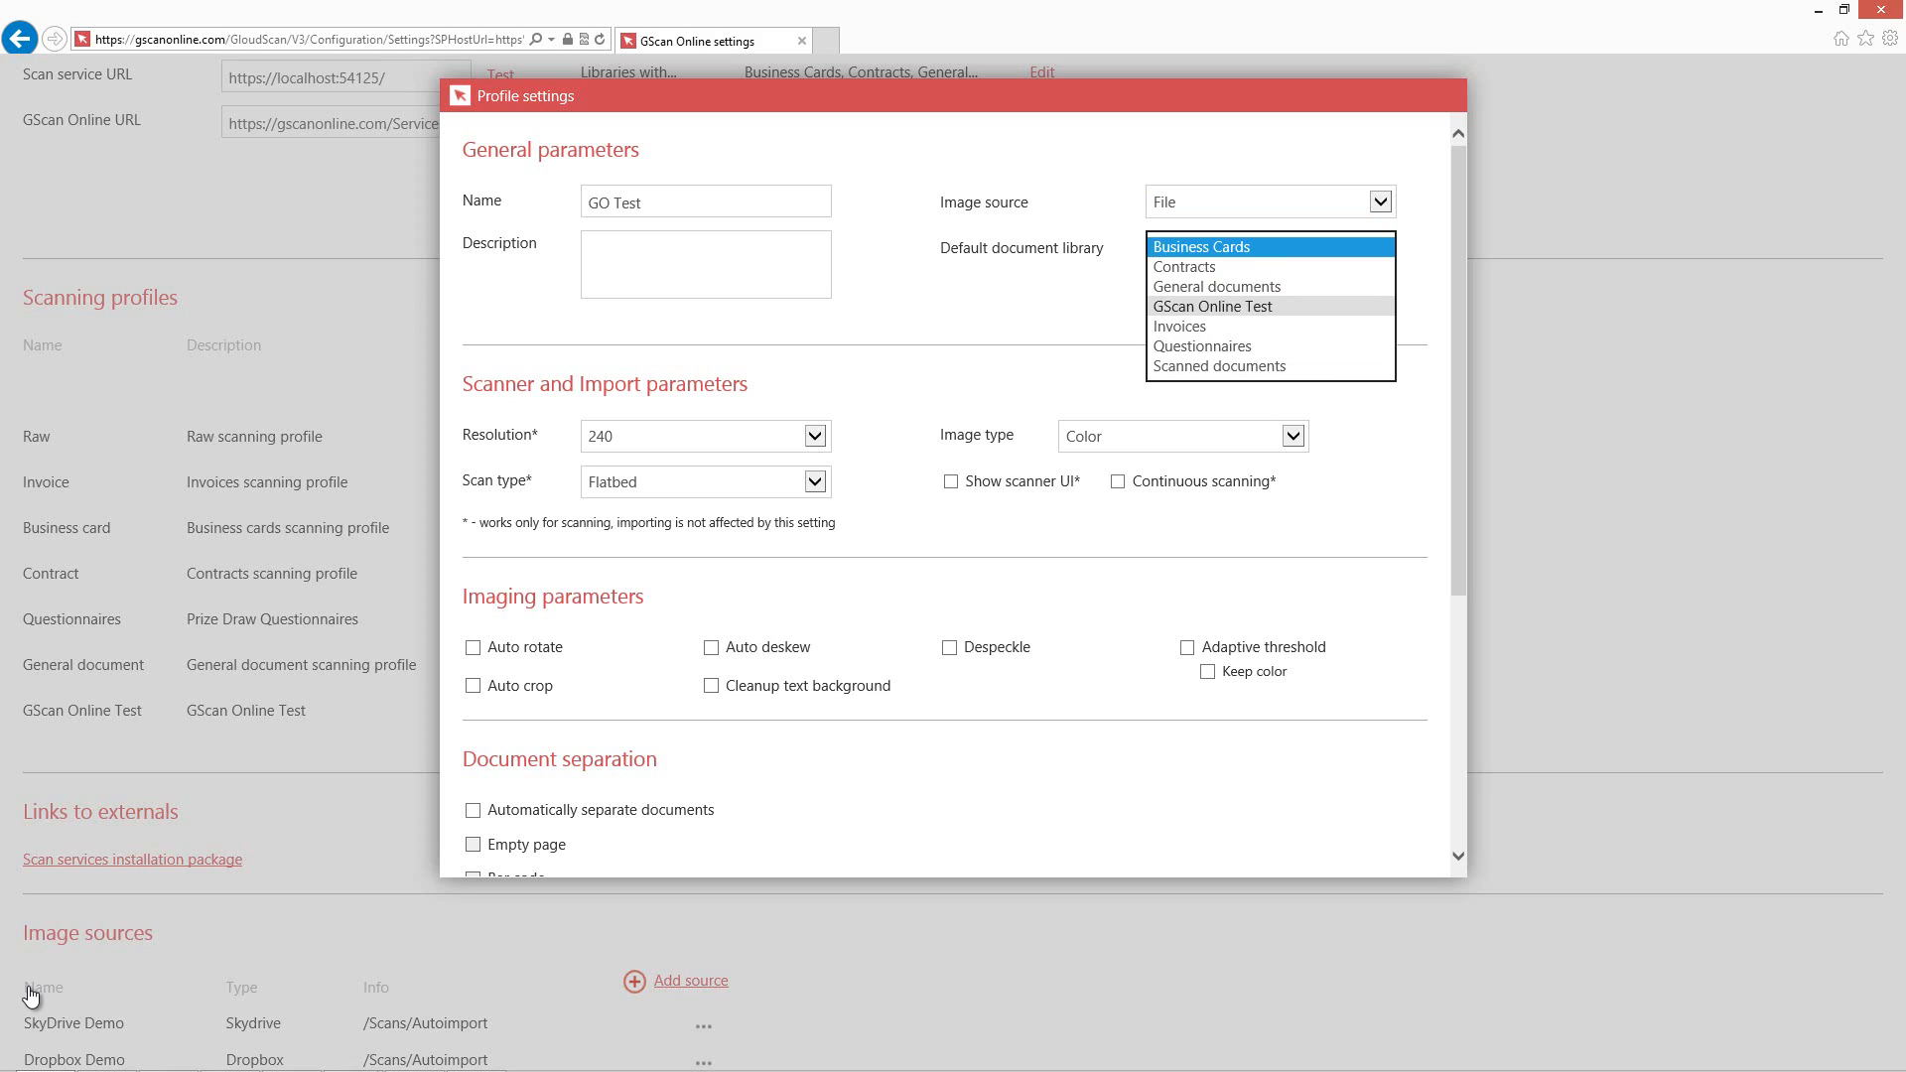
pyautogui.press('Return')
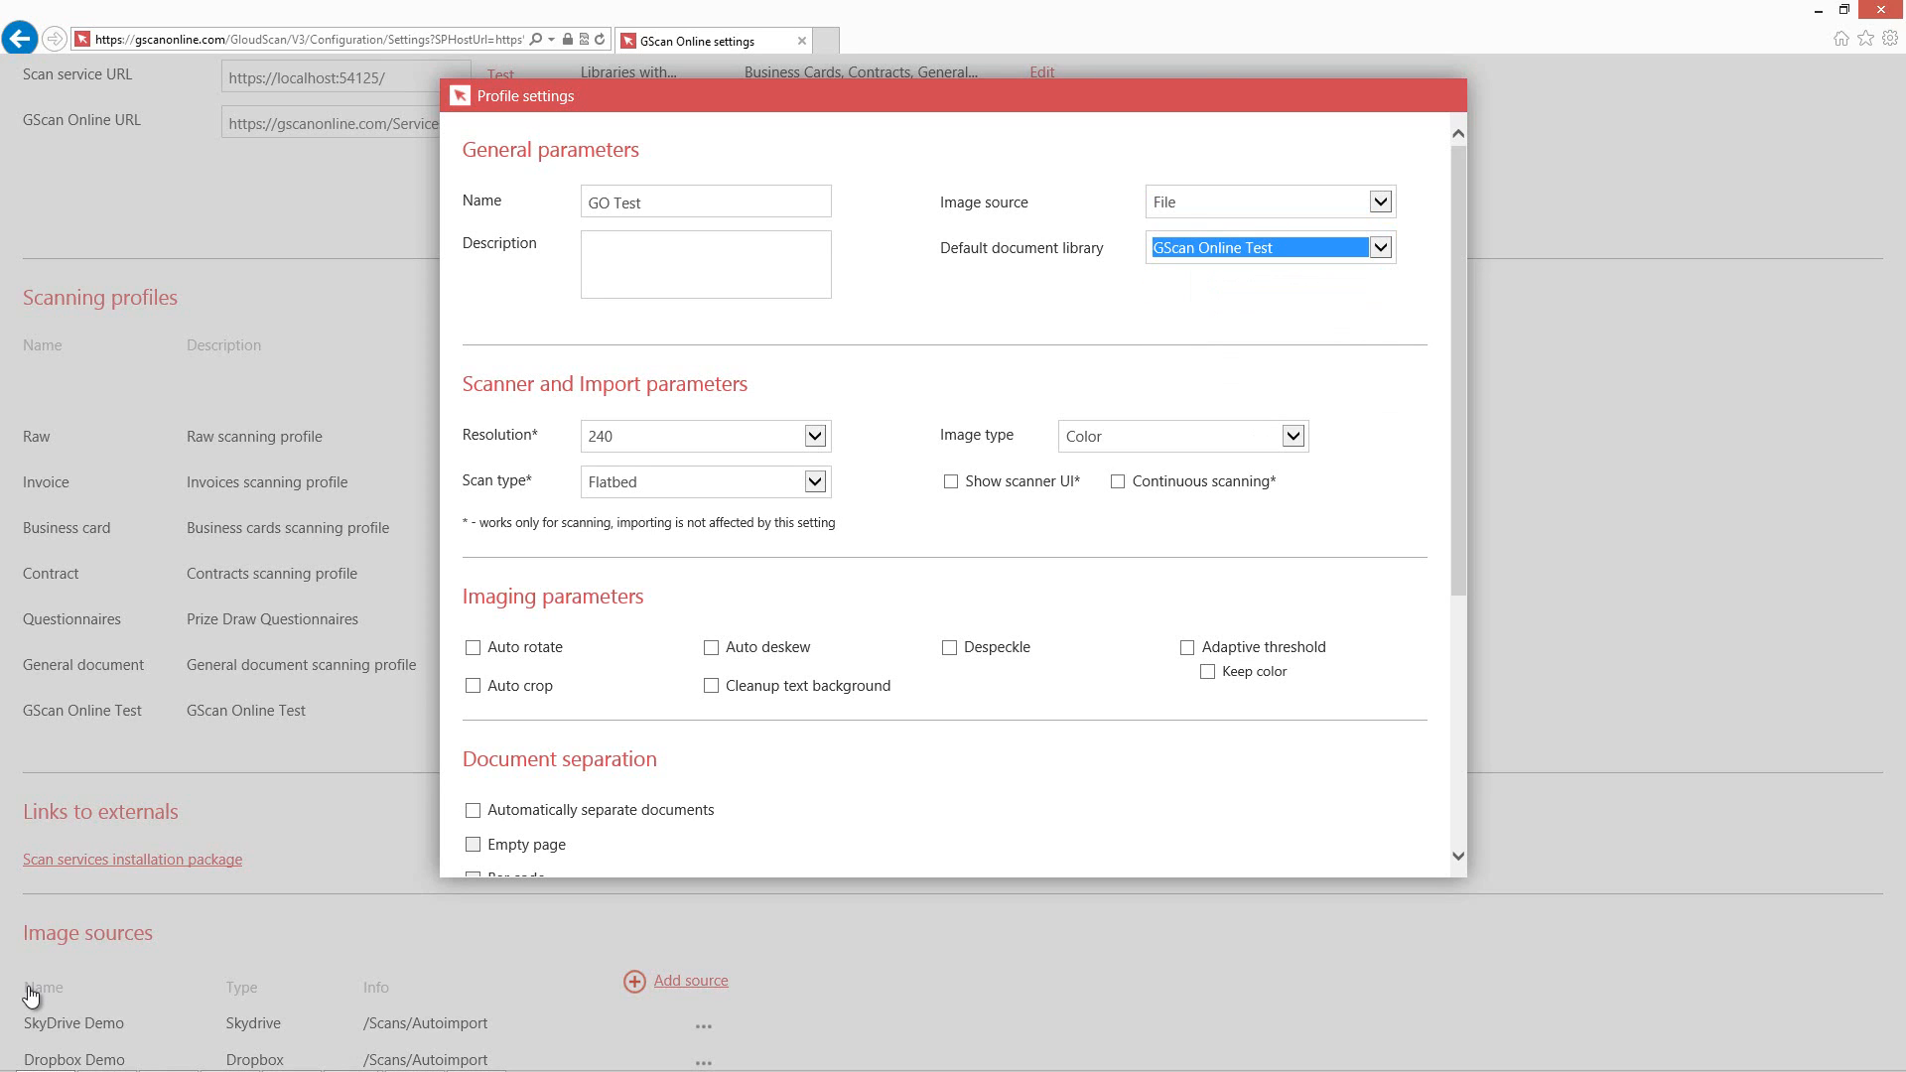
# Set the profile's resolution to 300 and scan type to Duplex.
pyautogui.press('Tab')
pyautogui.hotkey('alt', 'Down')
pyautogui.press('Return')
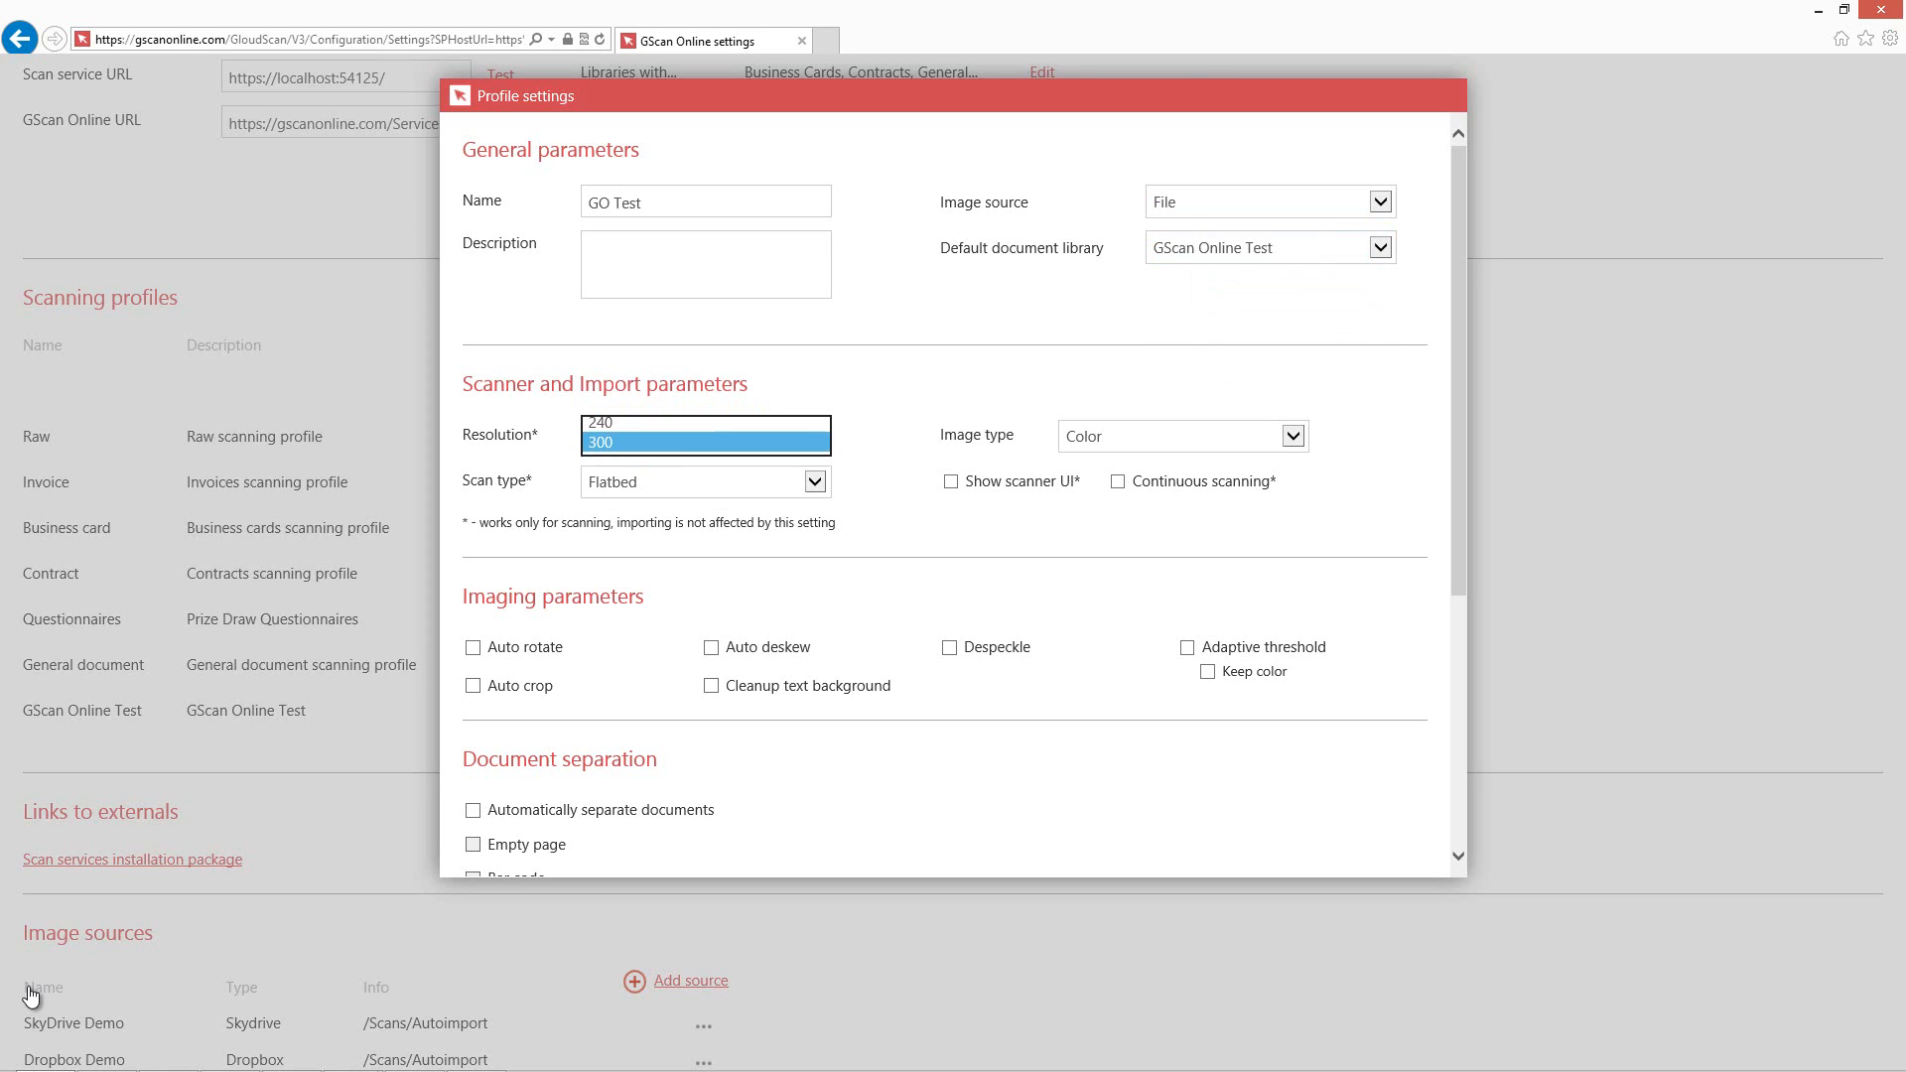
pyautogui.press('Down')
pyautogui.press('Tab')
pyautogui.hotkey('alt', 'Down')
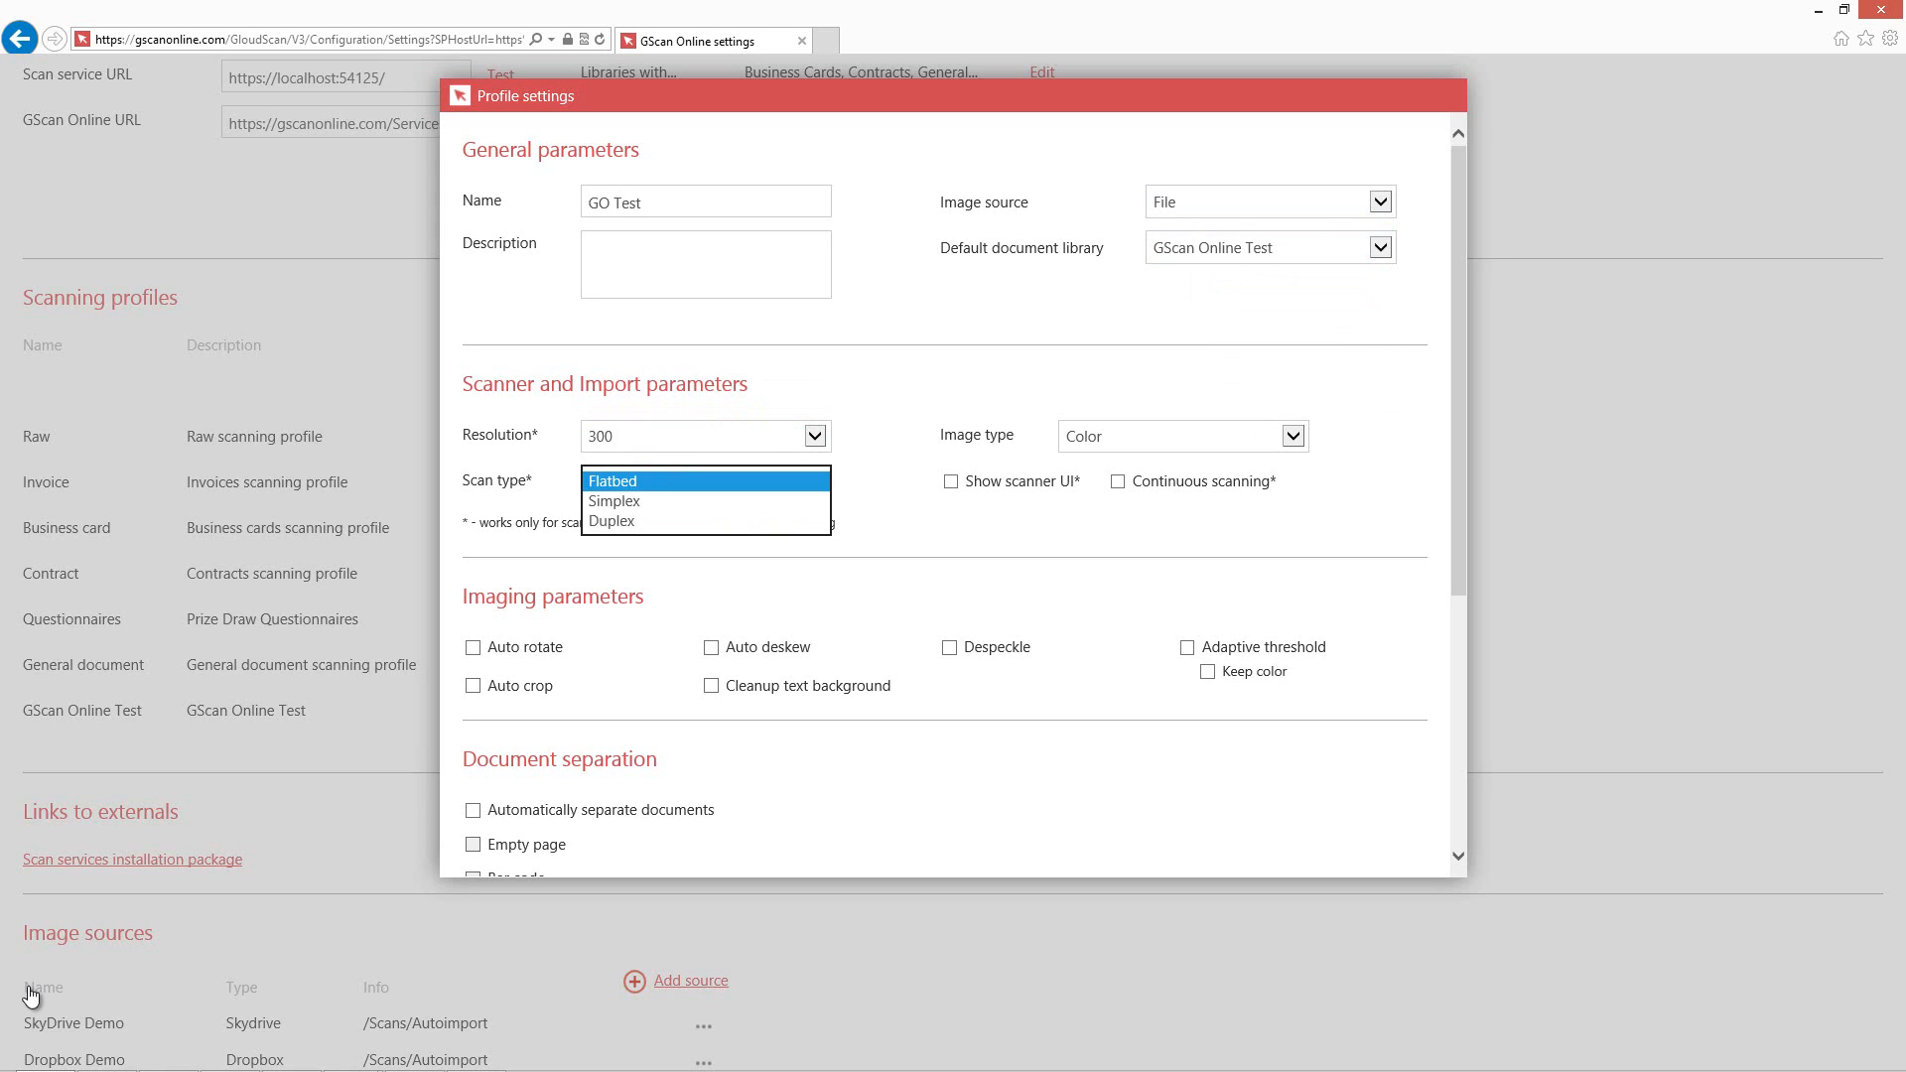
pyautogui.press('Down')
pyautogui.press('Down')
pyautogui.press('Return')
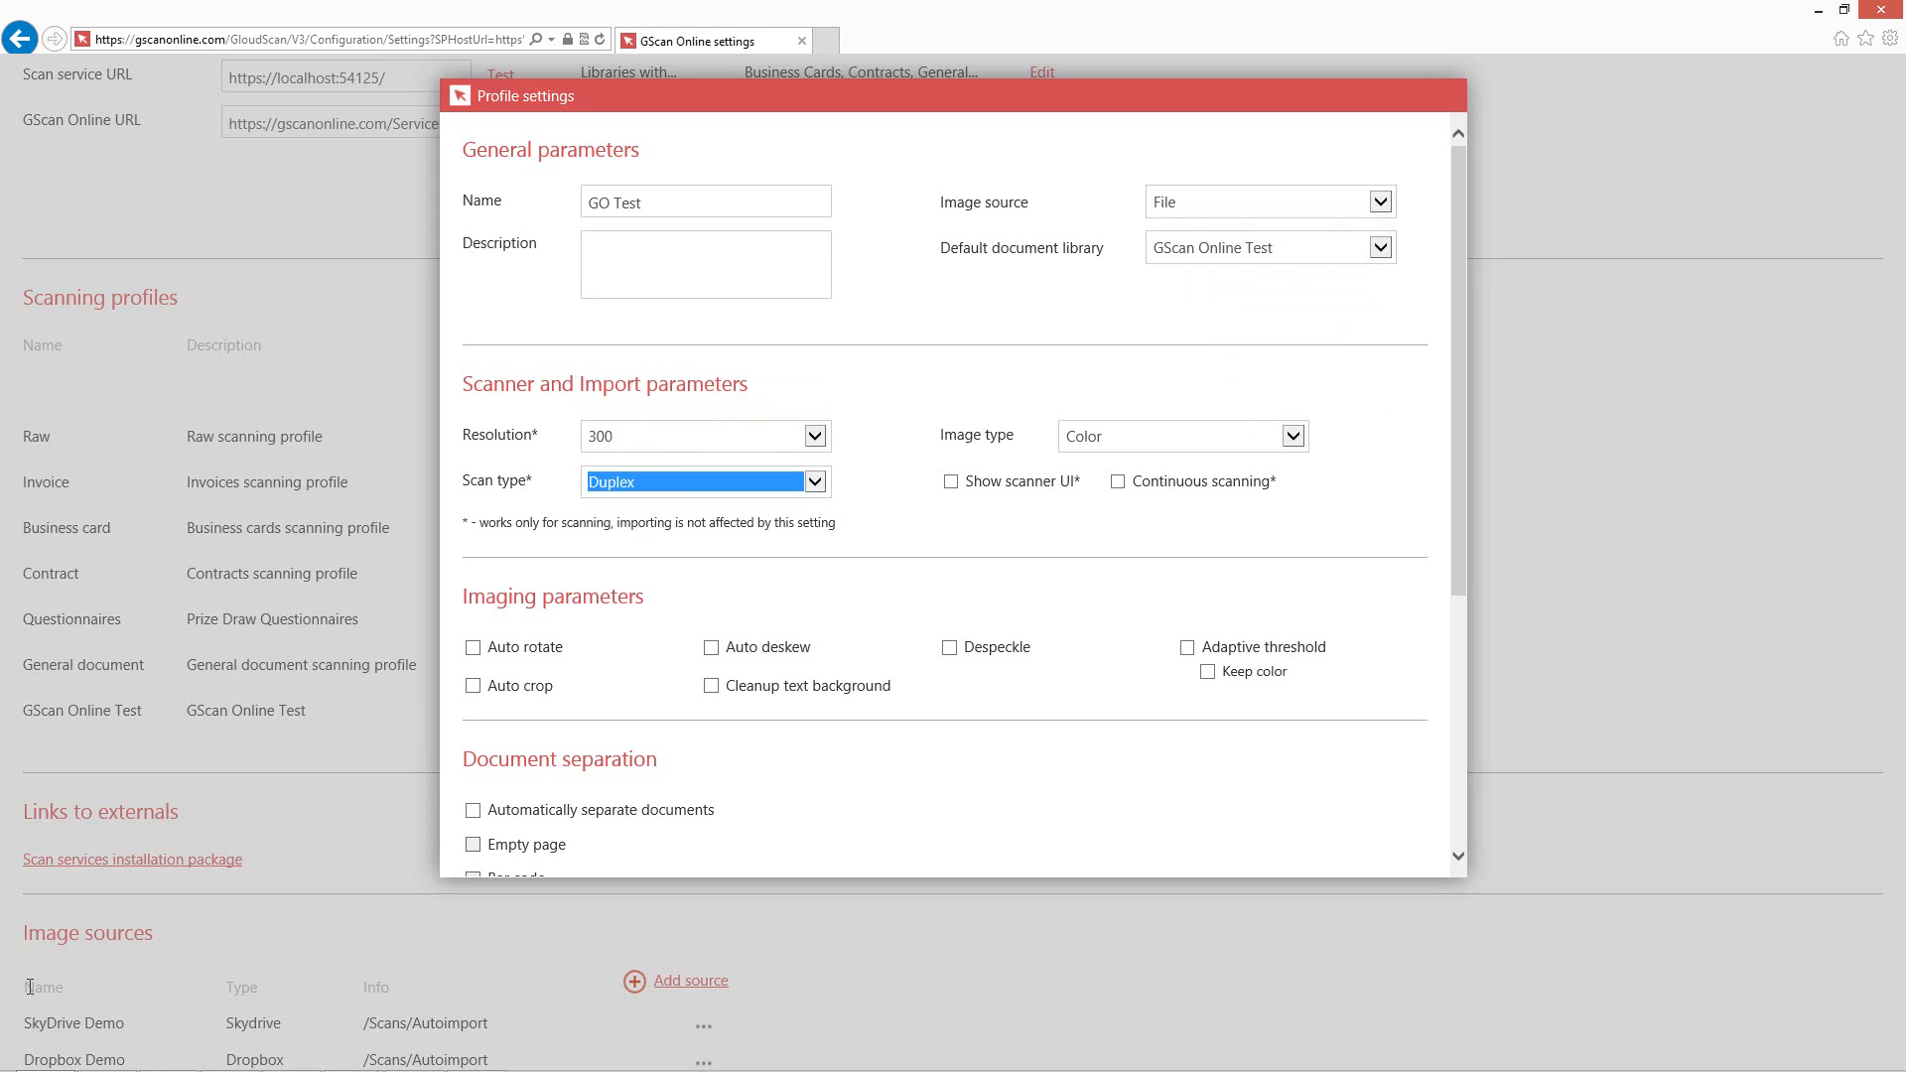
# Enable Auto rotate, Auto crop, Auto deskew, Cleanup text background, Adaptive threshold and Fulltext PDF in the profile.
pyautogui.moveTo(476, 522); pyautogui.dragTo(836, 522)
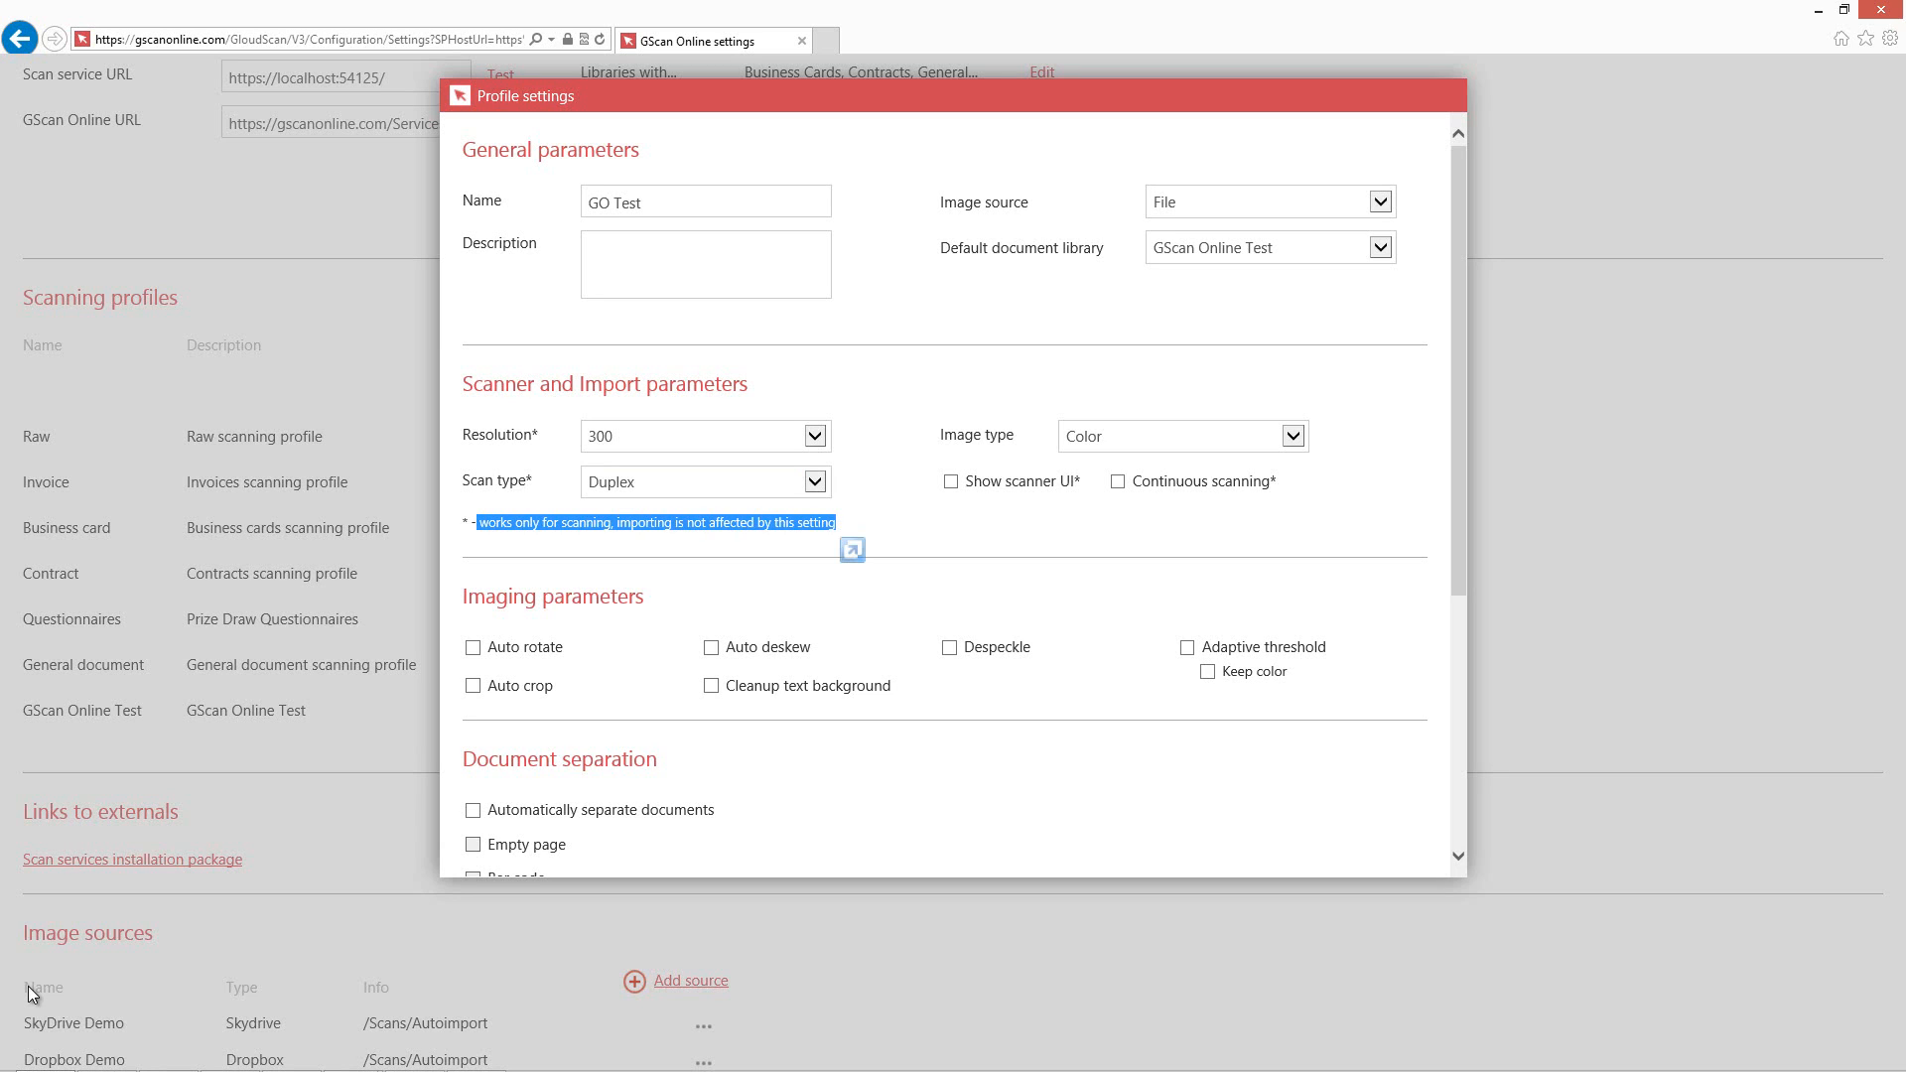
pyautogui.click(33, 994)
pyautogui.scroll(-1, 473, 532)
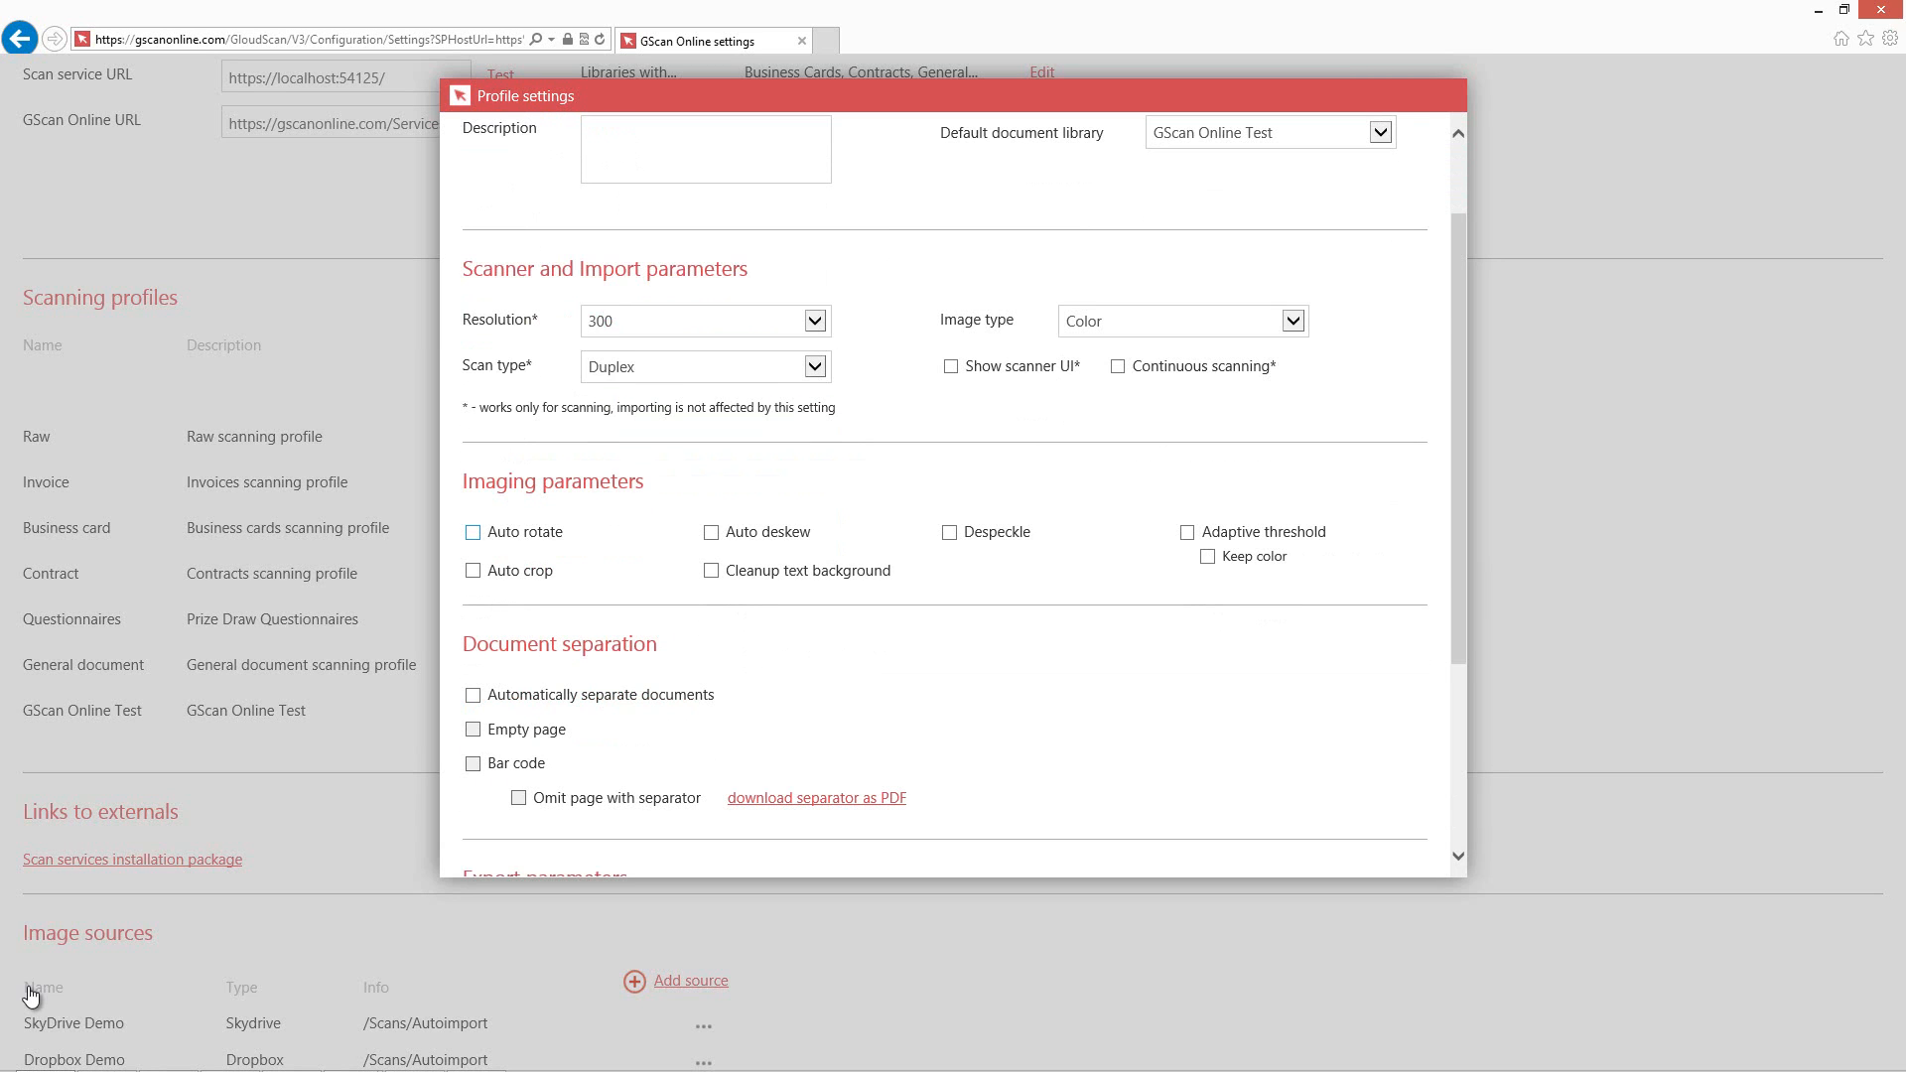
pyautogui.click(472, 533)
pyautogui.click(473, 571)
pyautogui.click(710, 533)
pyautogui.click(710, 571)
pyautogui.click(1187, 533)
pyautogui.scroll(-2, 953, 496)
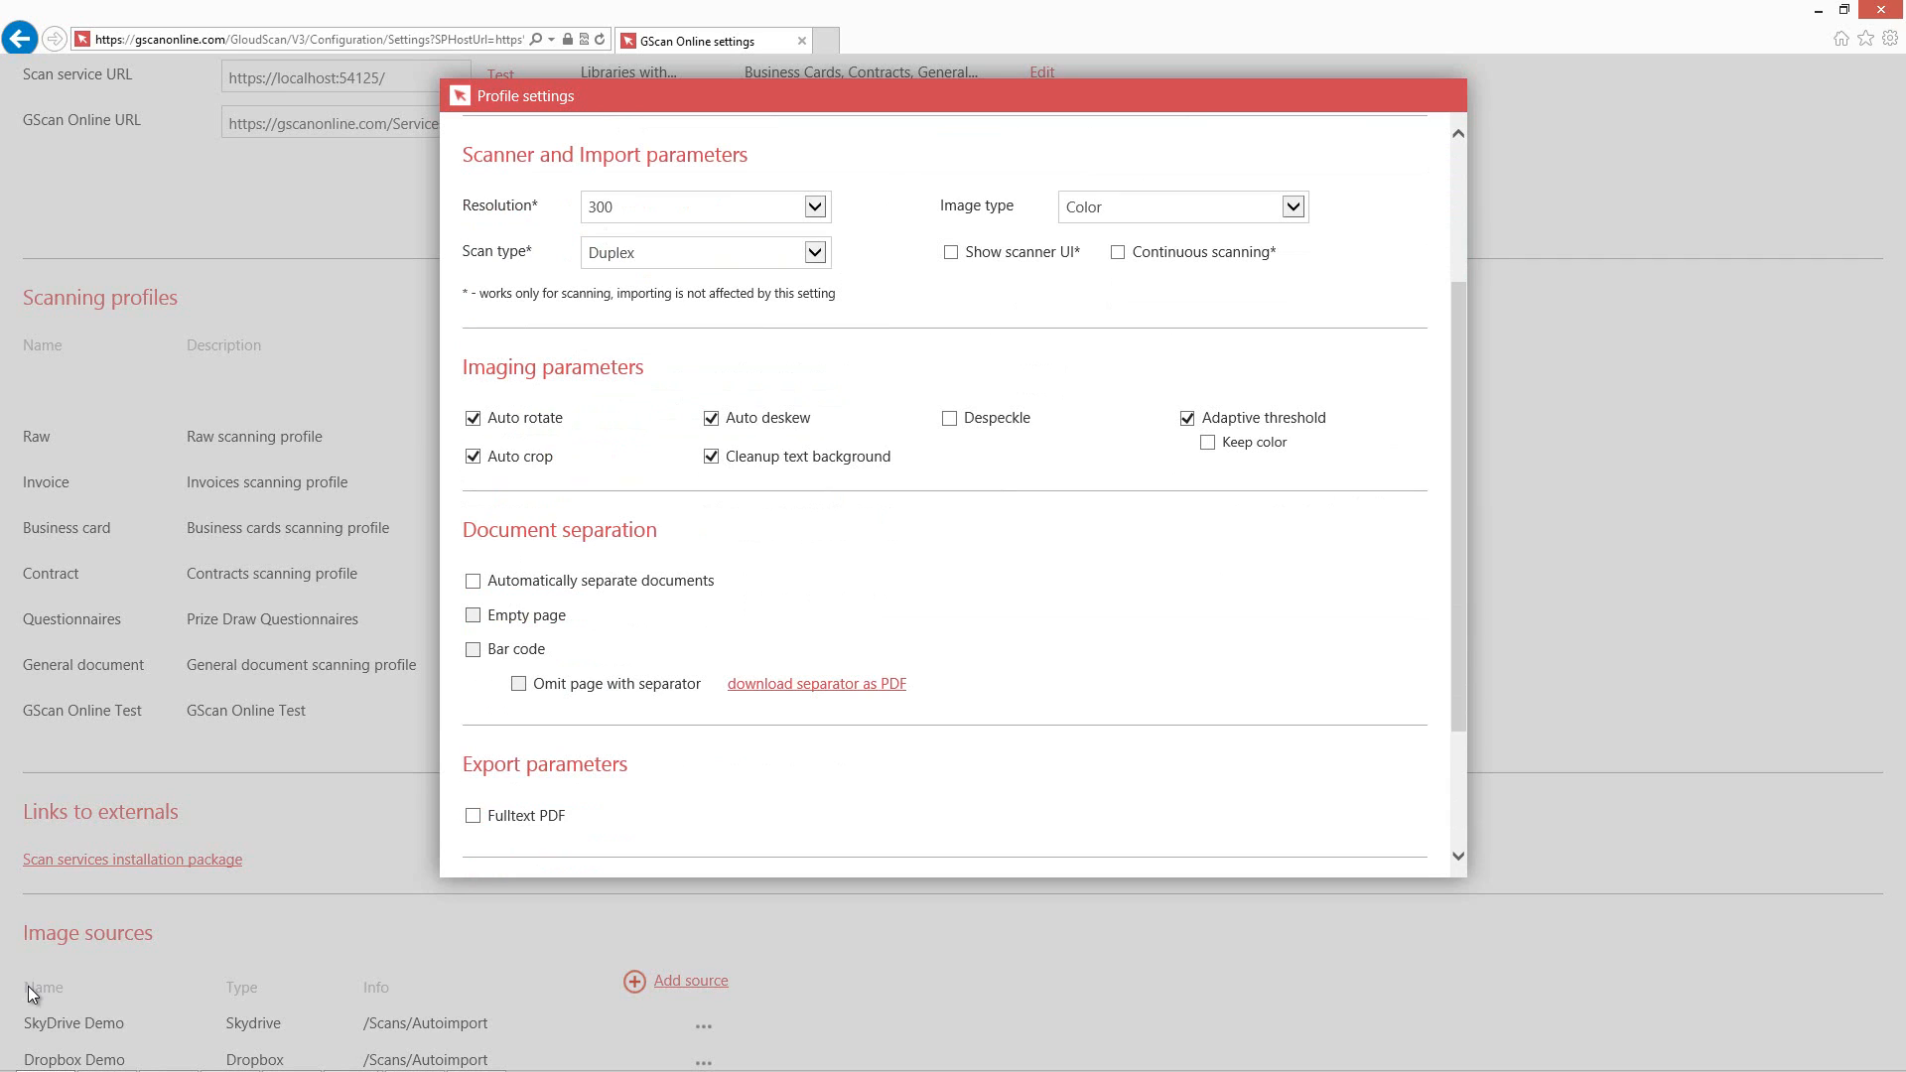
pyautogui.scroll(-3, 953, 497)
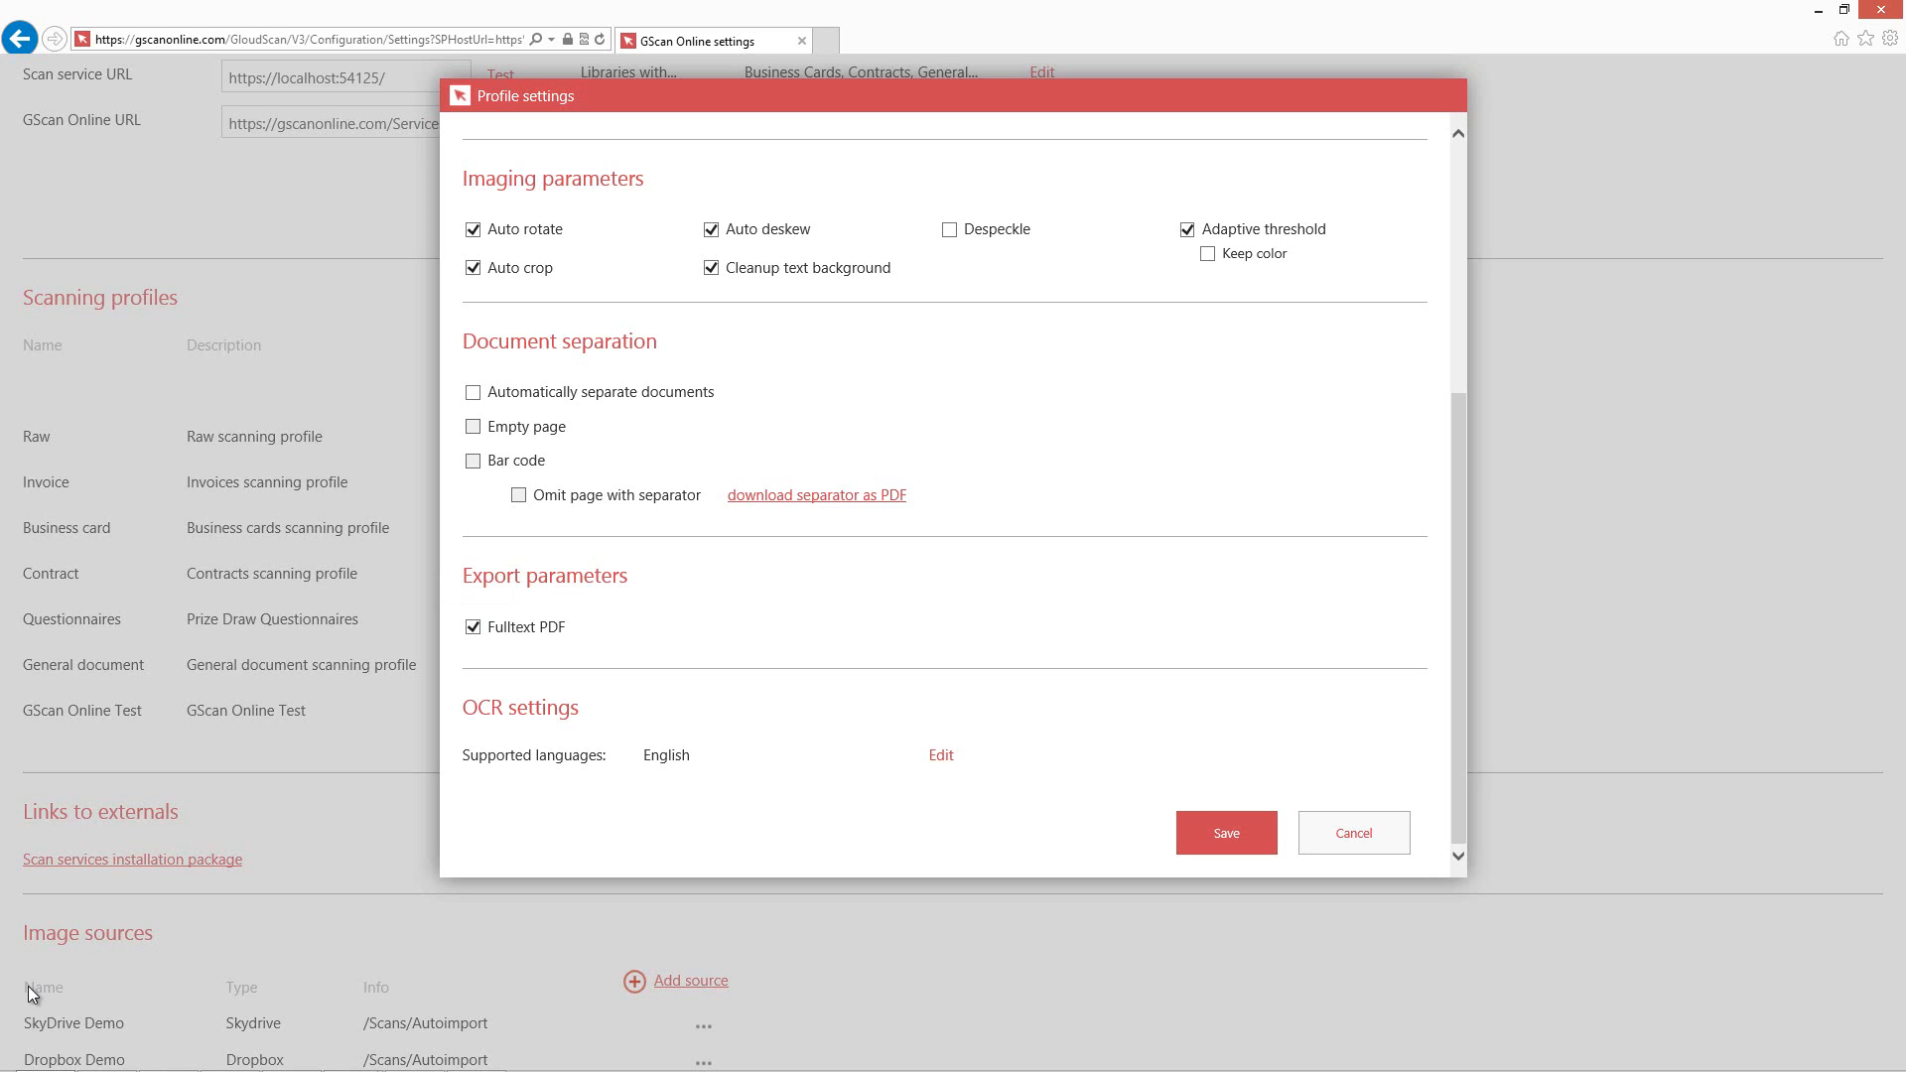
pyautogui.doubleClick(666, 756)
pyautogui.click(941, 755)
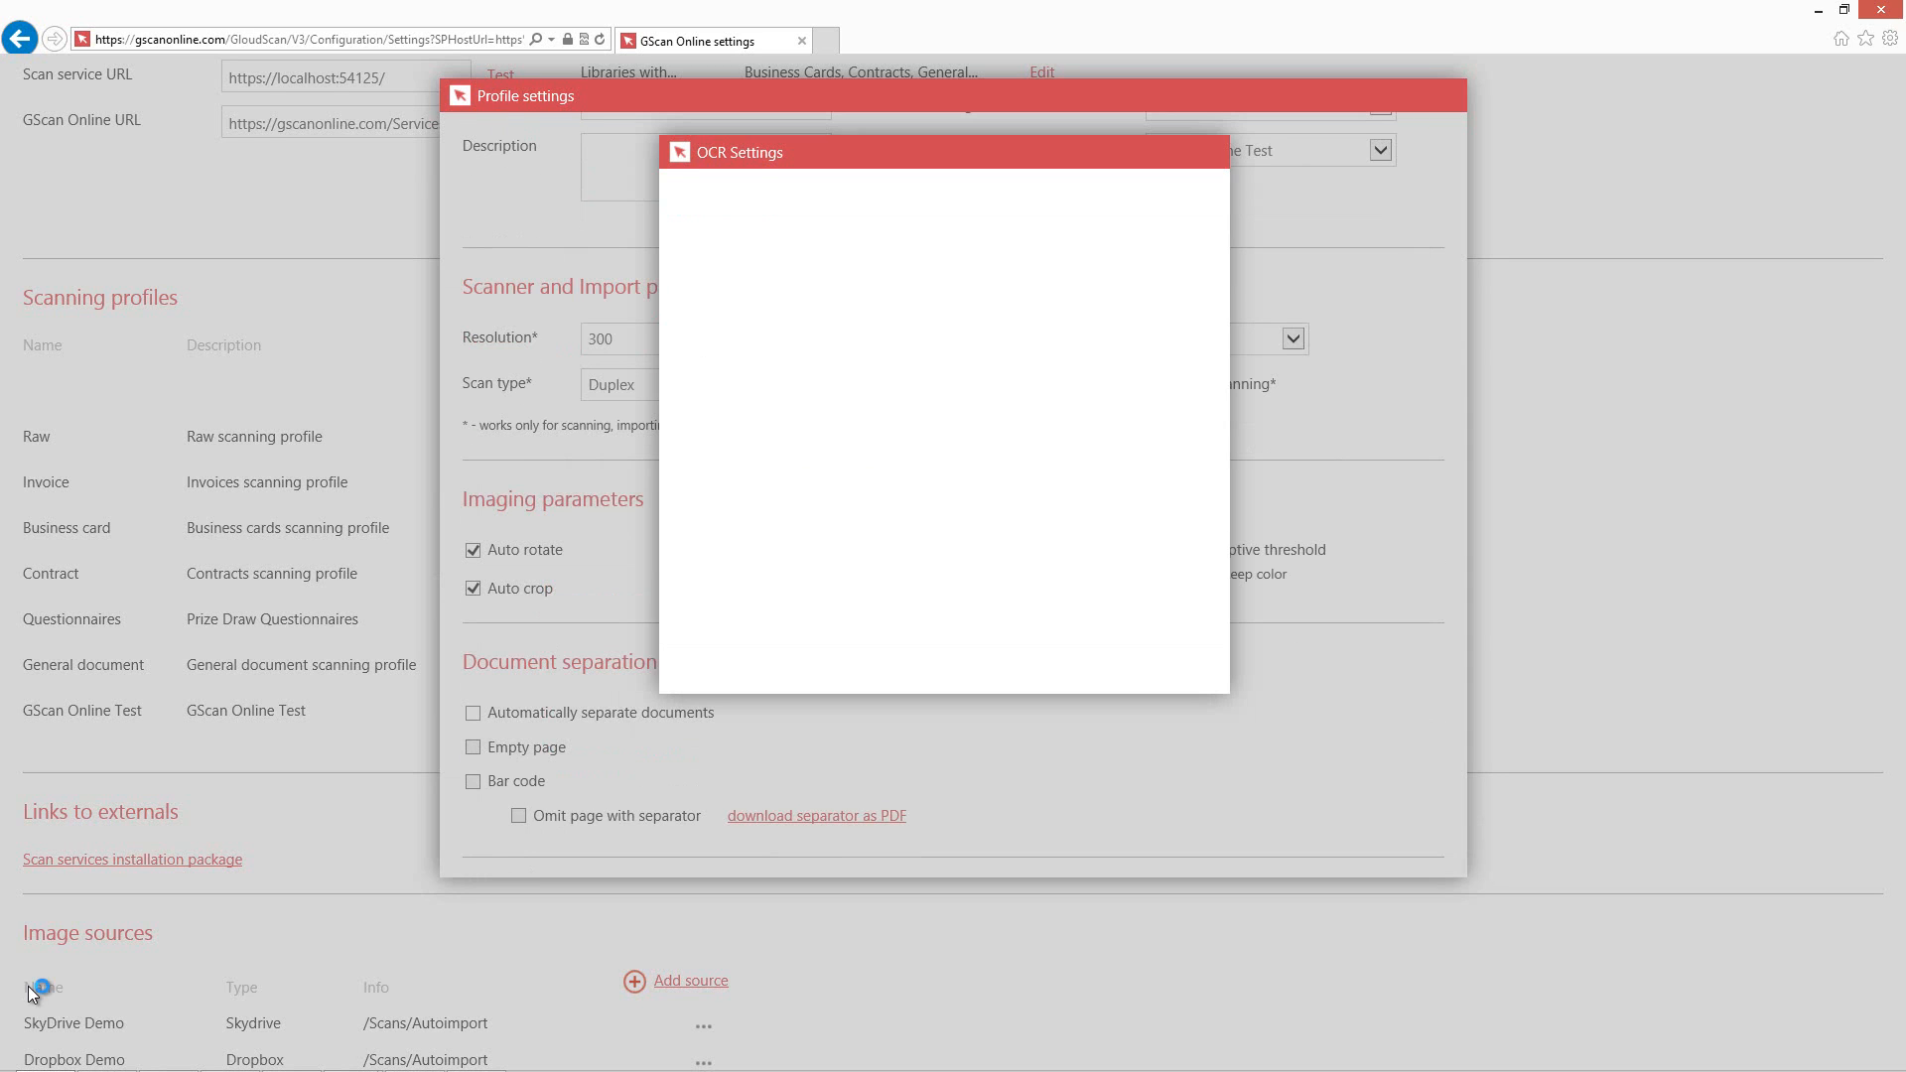
pyautogui.scroll(-3, 943, 443)
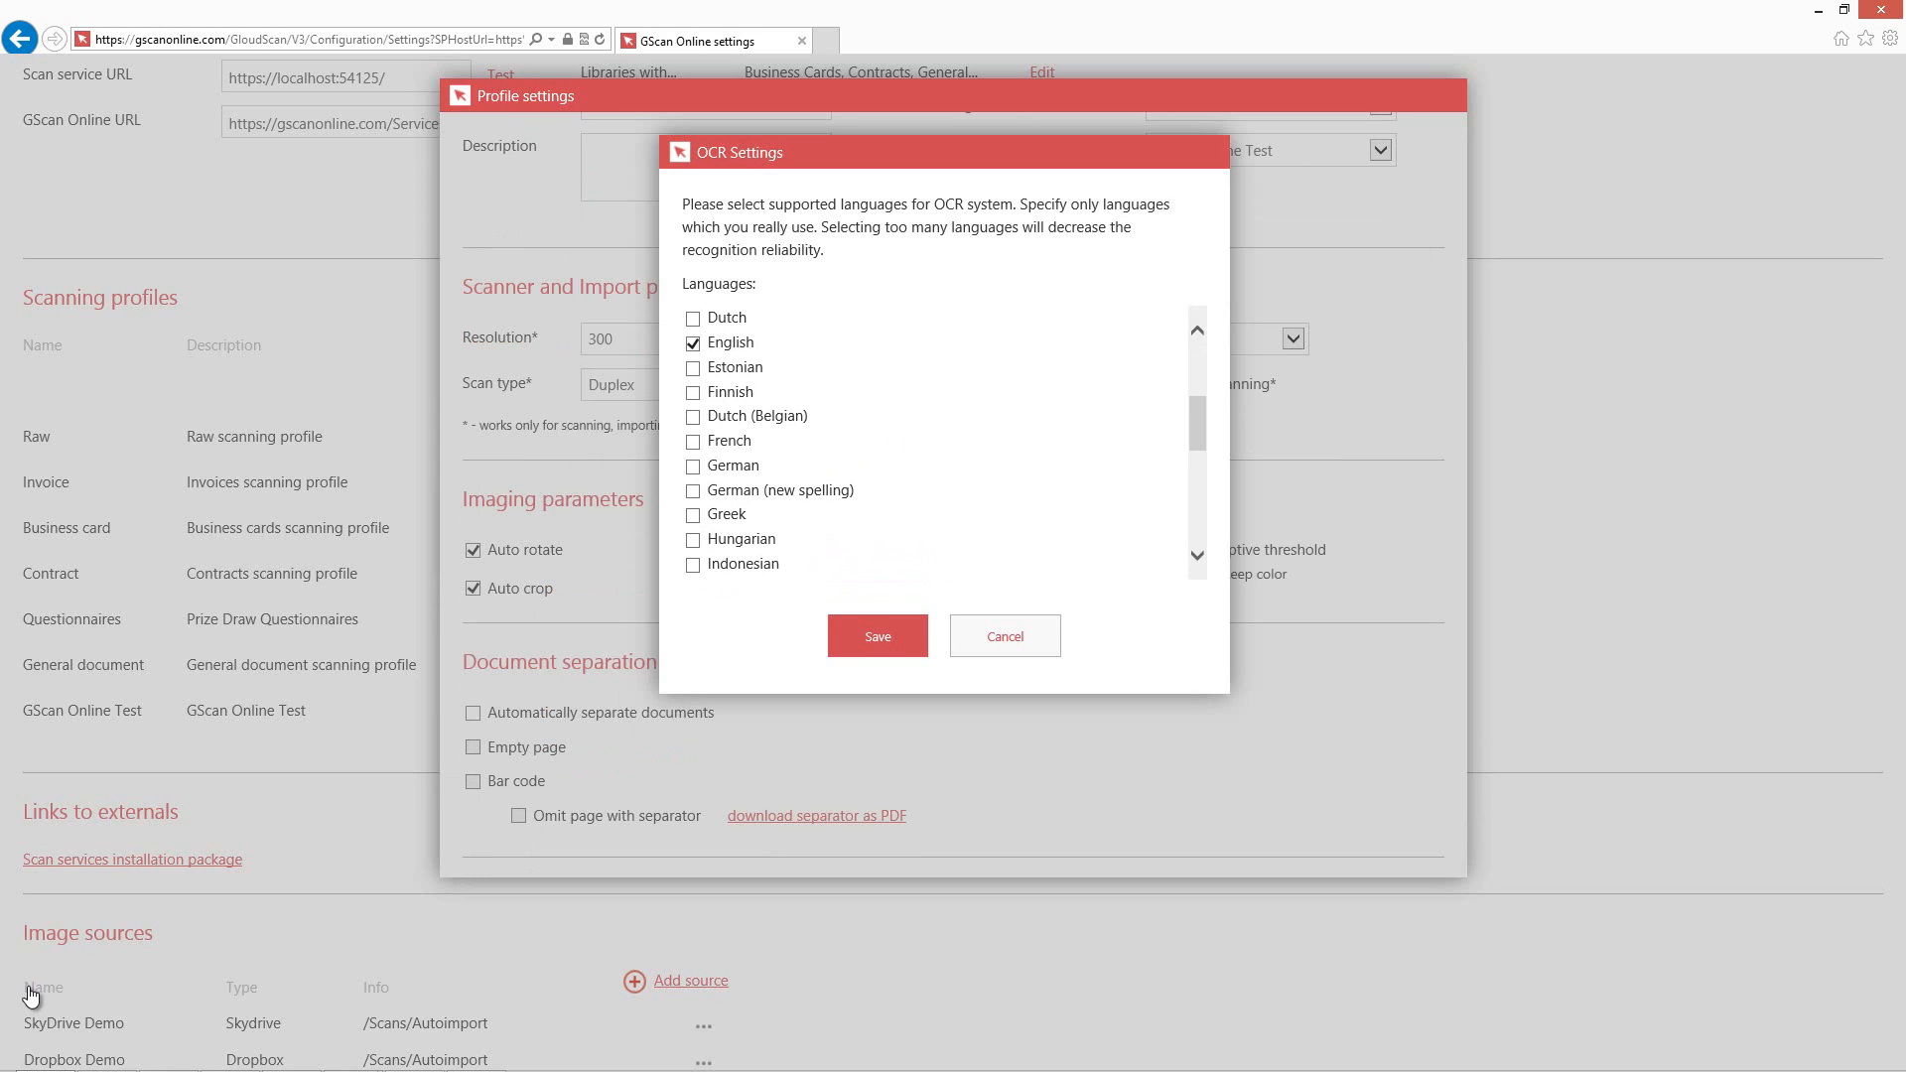
pyautogui.click(1005, 637)
pyautogui.scroll(-3, 1005, 636)
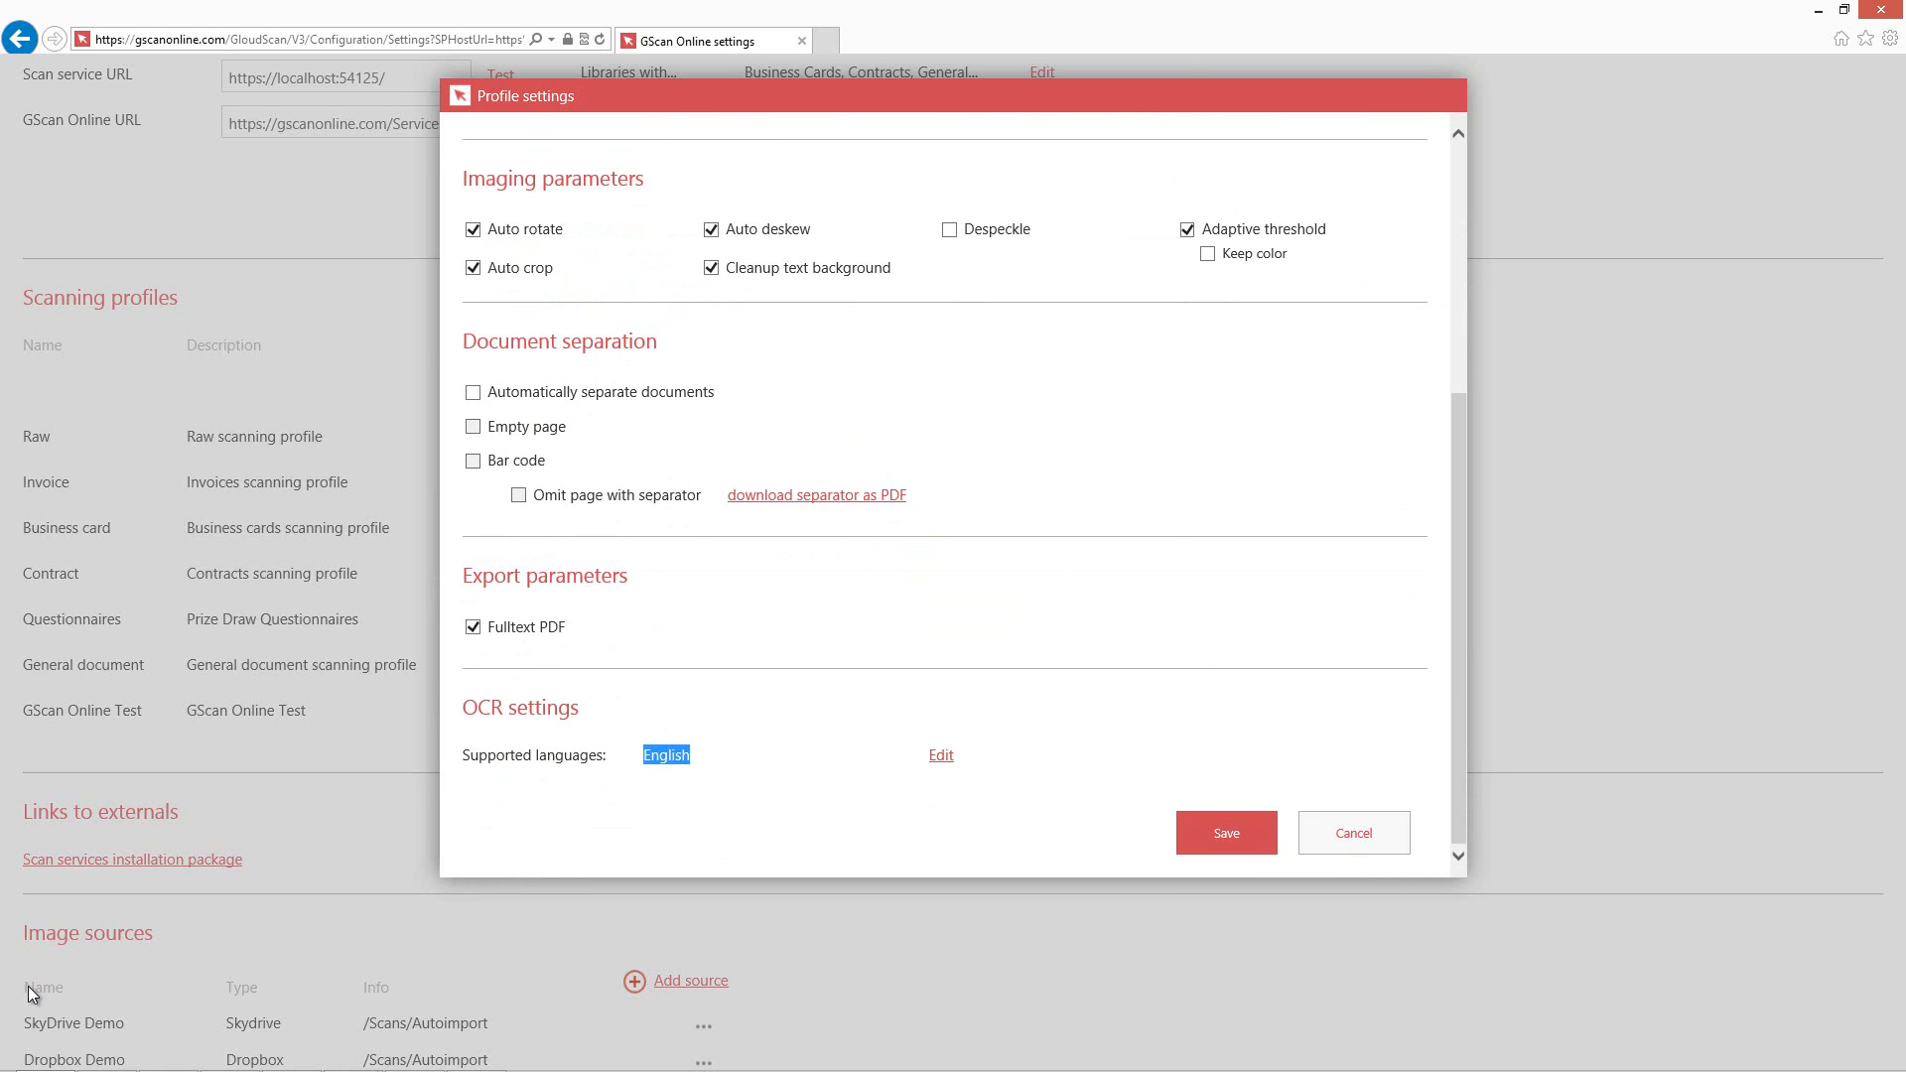
# Save the GO Test scanning profile.
pyautogui.click(1226, 833)
pyautogui.scroll(-2, 30, 994)
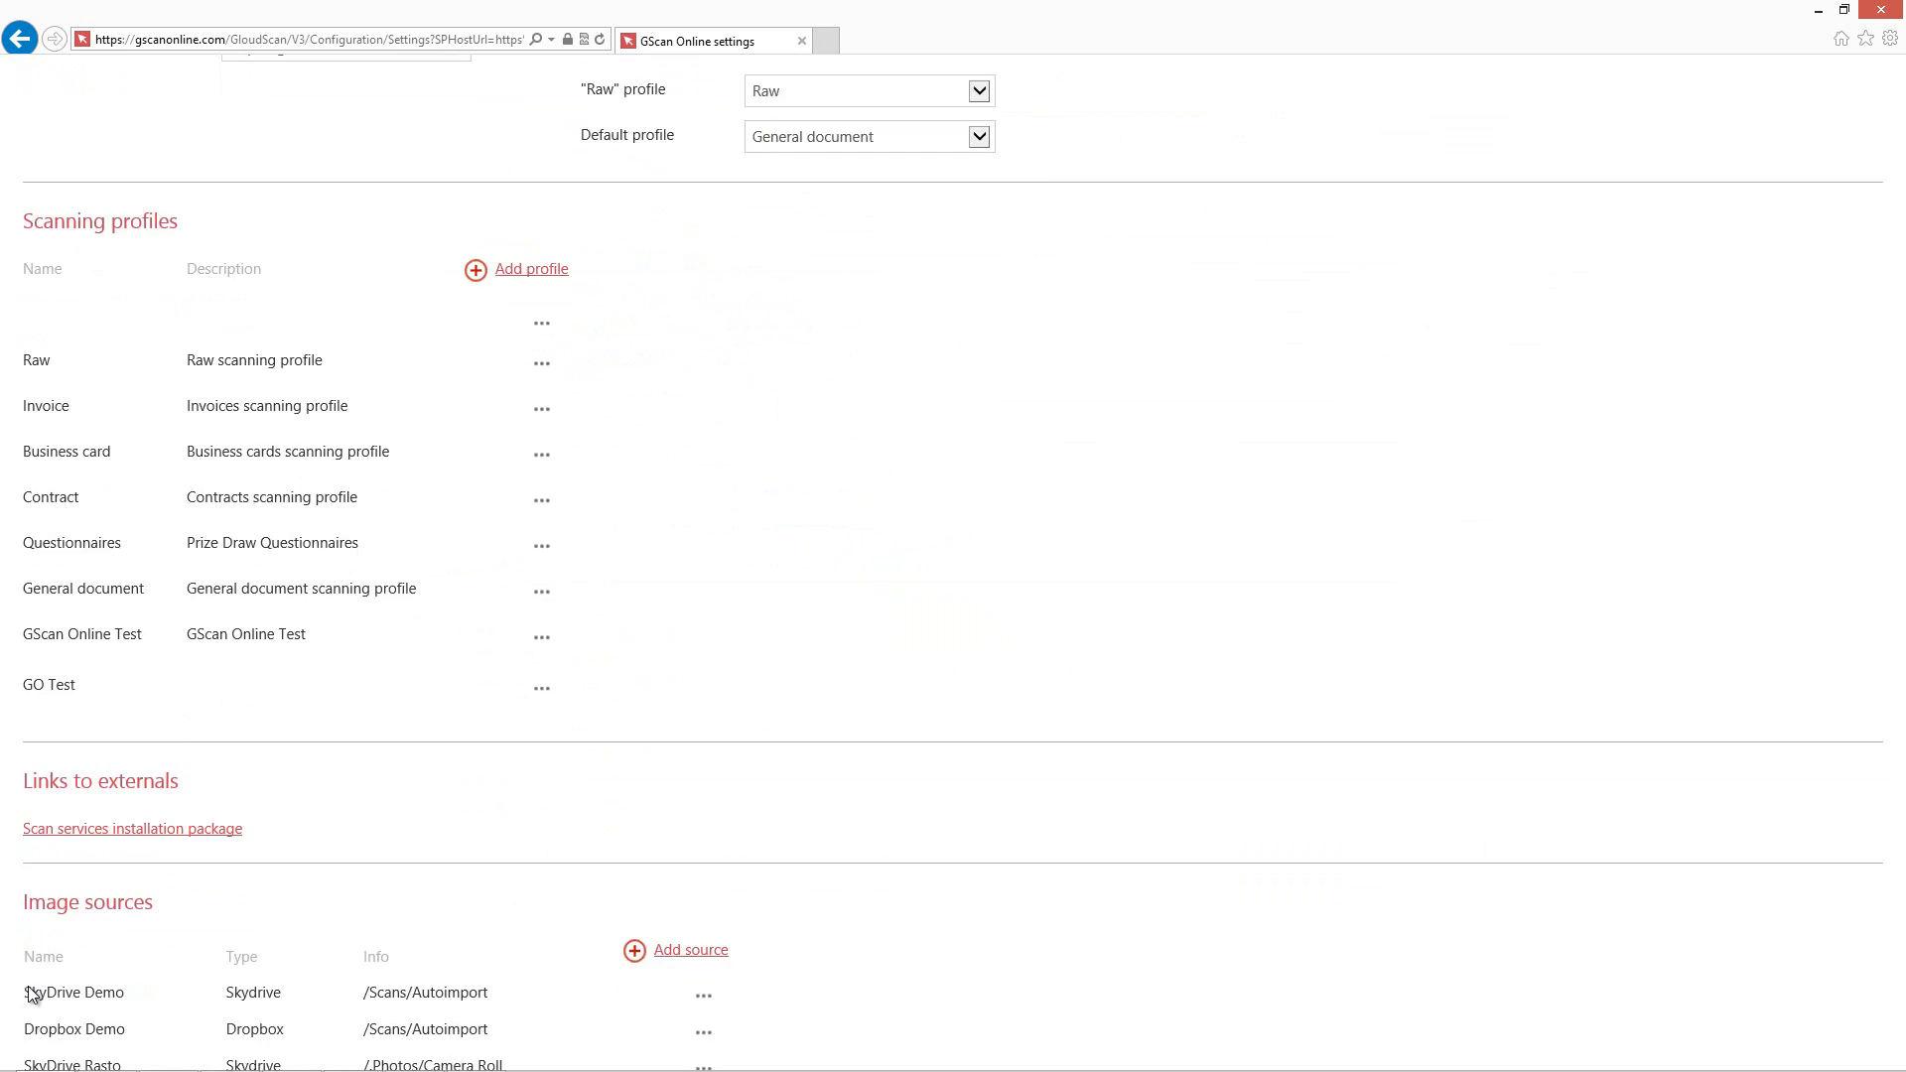
# Launch GScan Online scanning from the GScan Online Test library.
pyautogui.click(50, 1022)
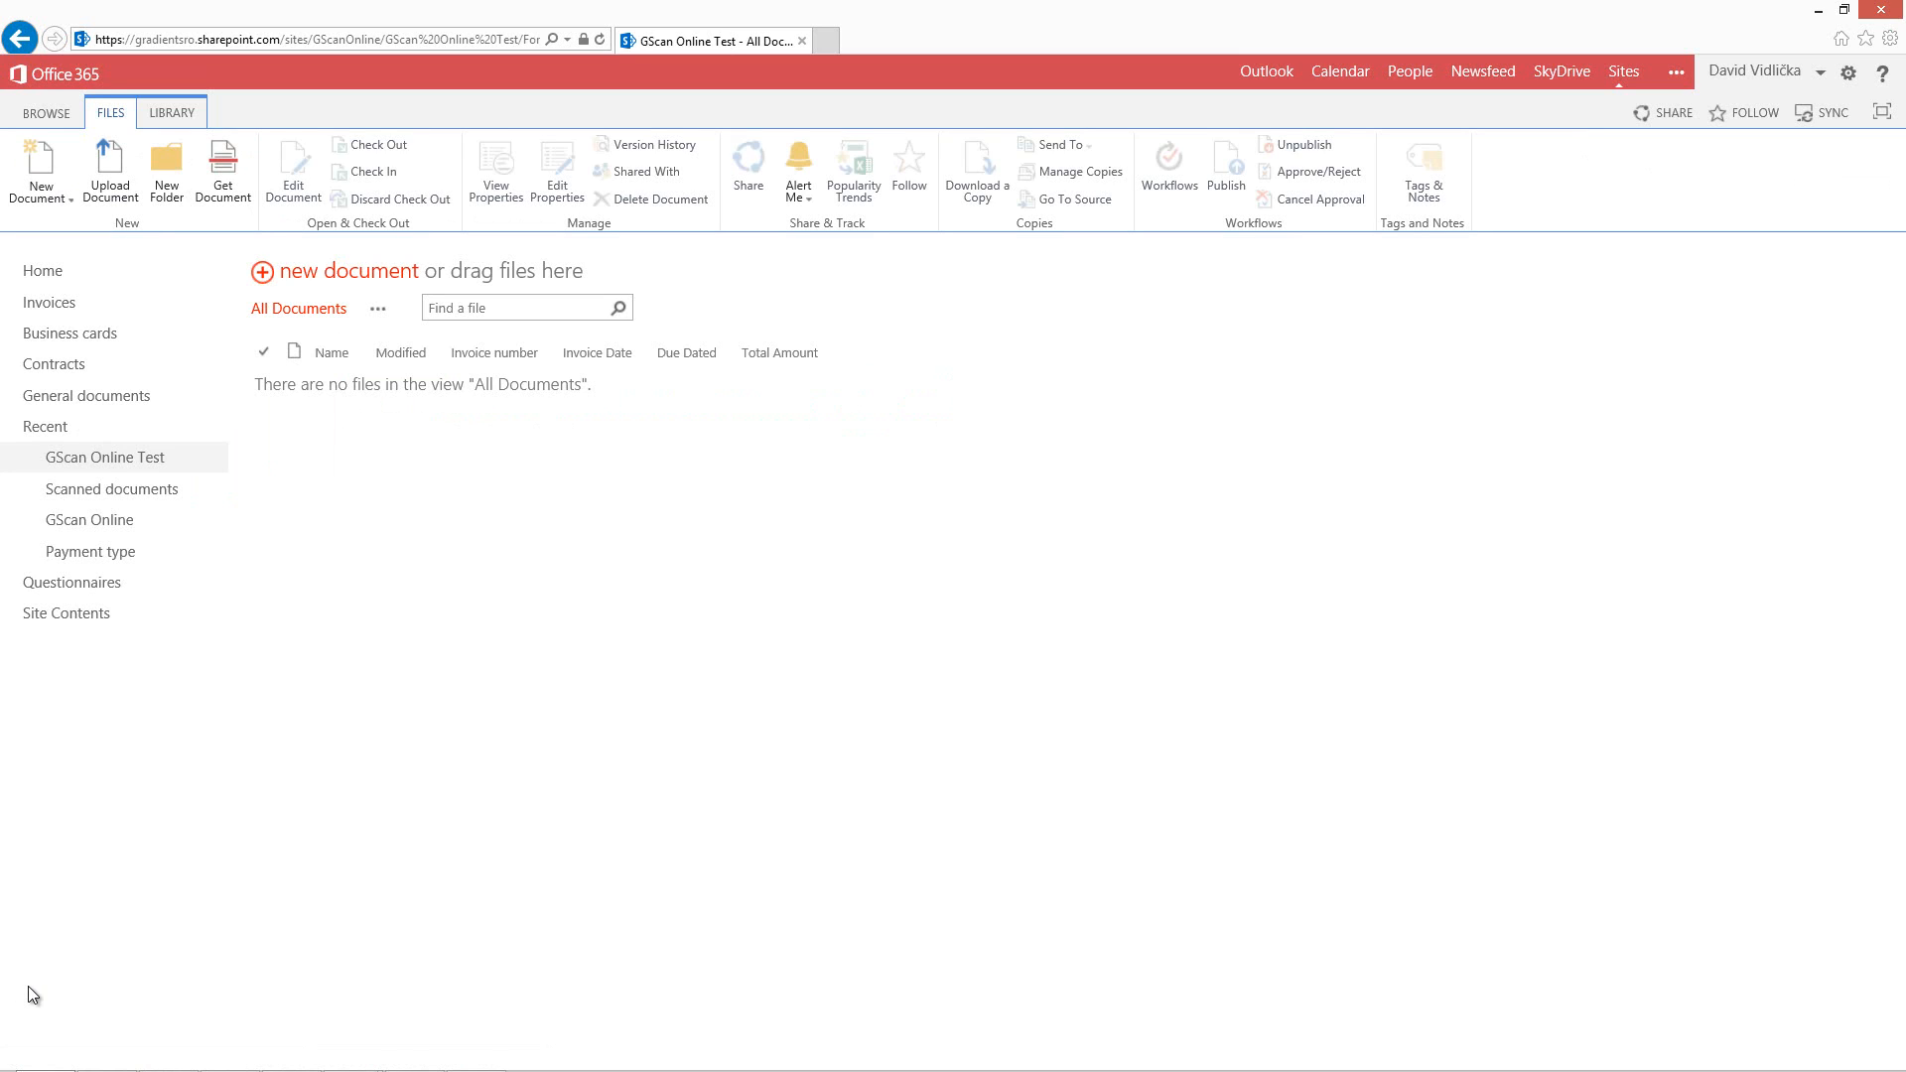
pyautogui.press('Return')
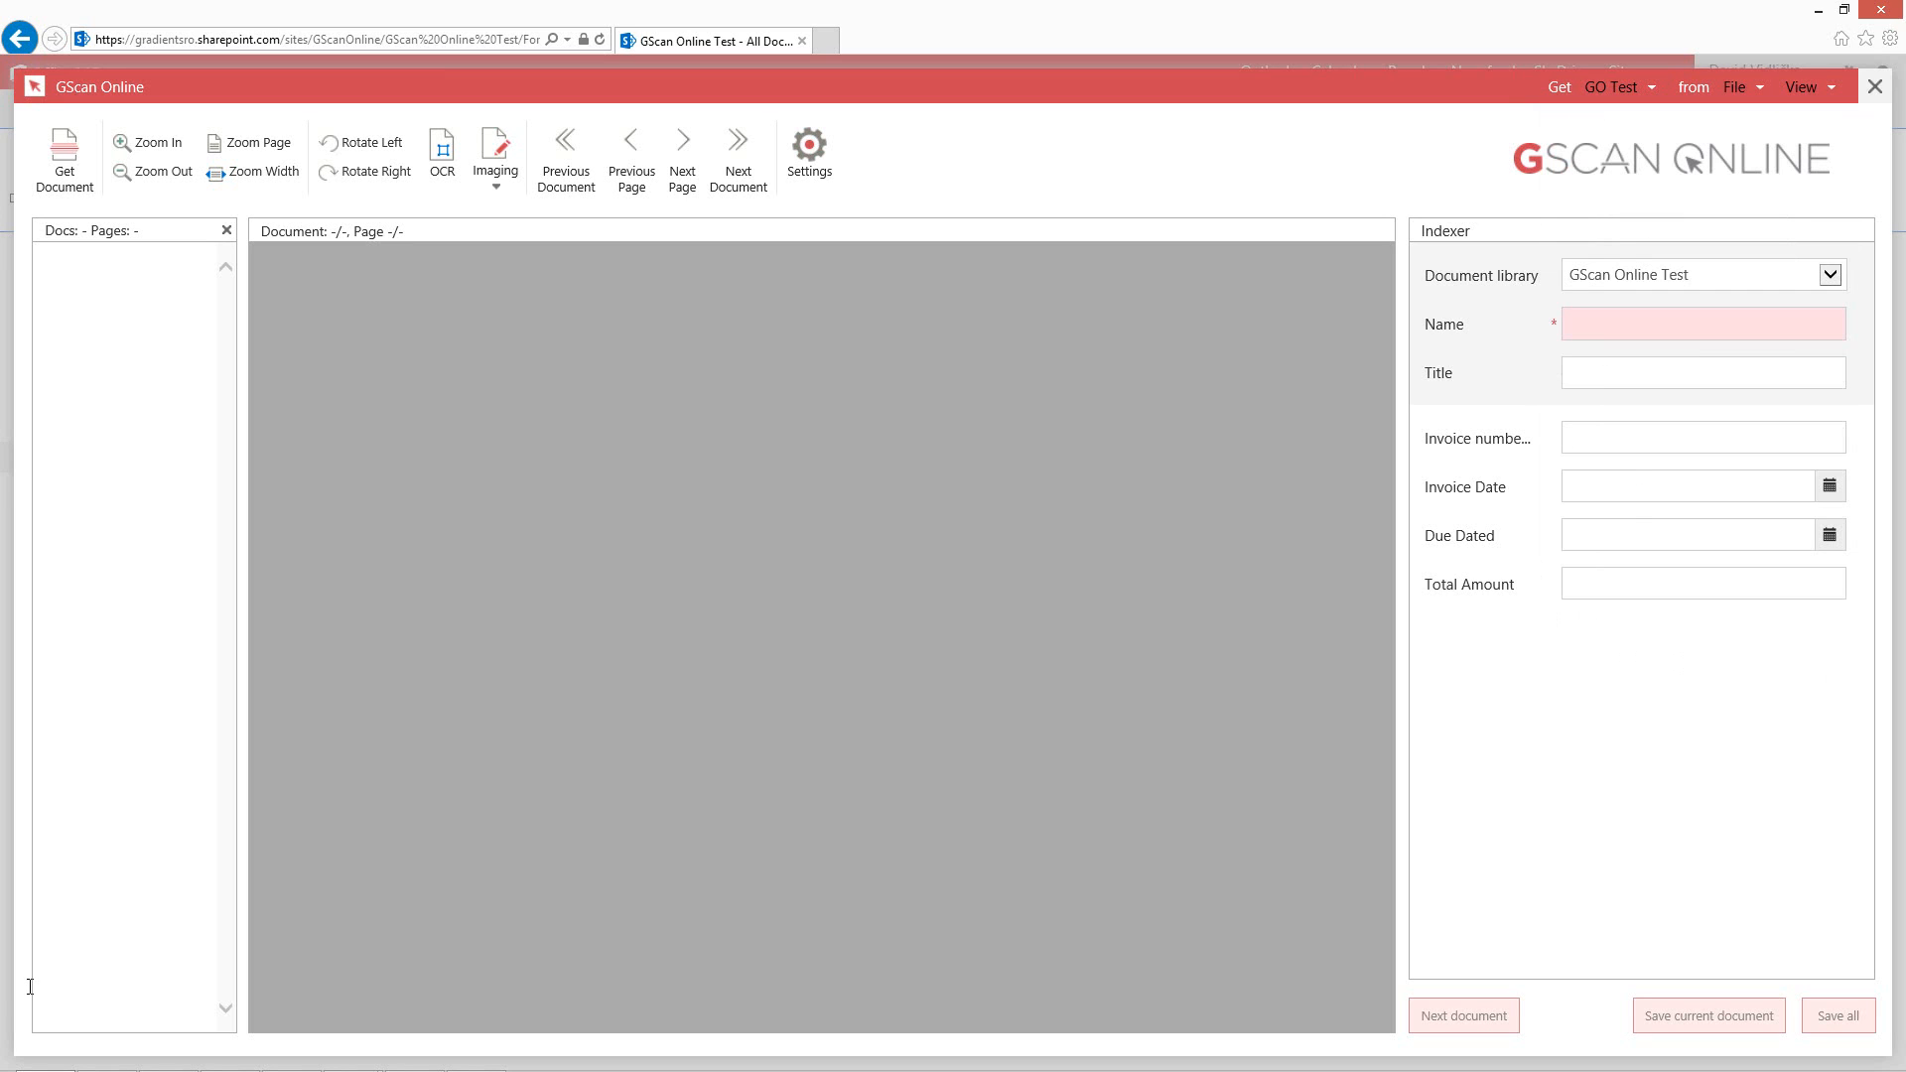
# Get a document from file, loading Invoice_Orig from the DemoDoc folder.
pyautogui.click(1688, 535)
pyautogui.click(1704, 583)
pyautogui.click(1687, 486)
pyautogui.click(1703, 438)
pyautogui.click(65, 160)
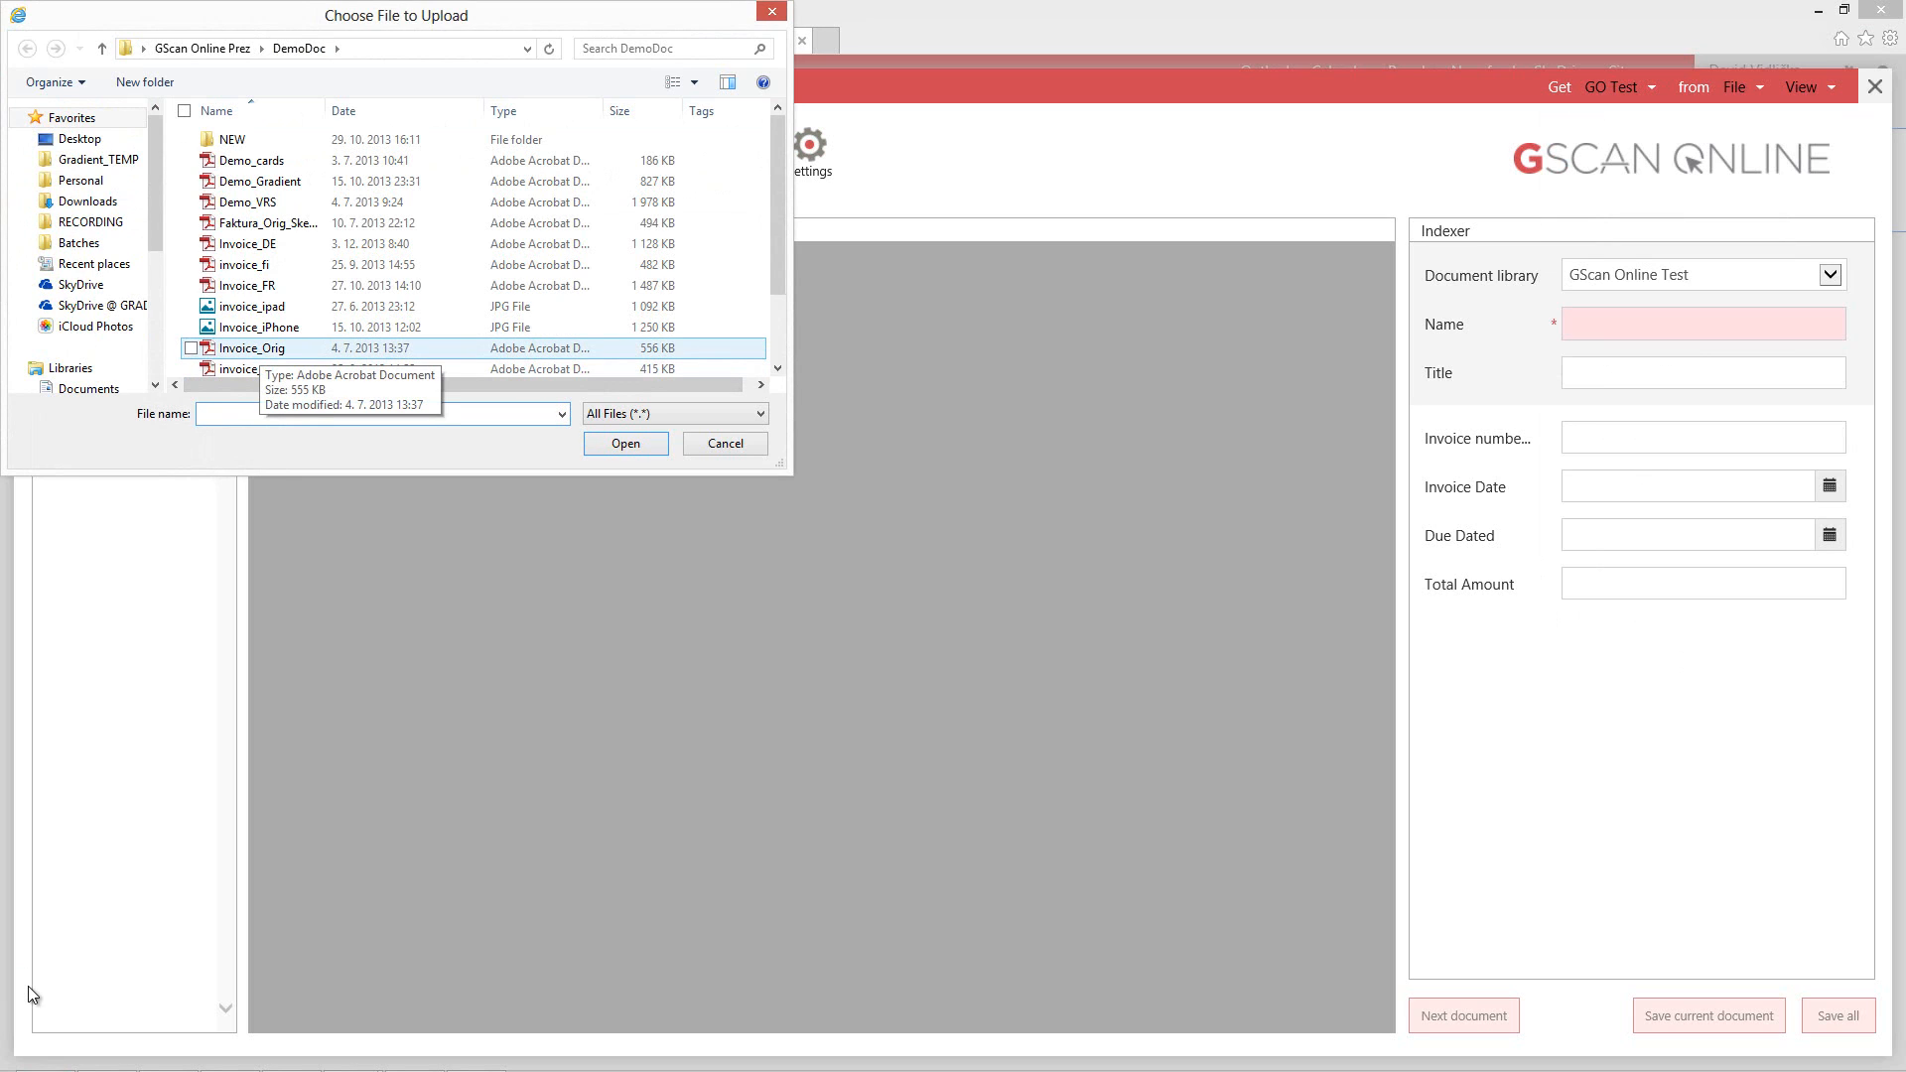
pyautogui.doubleClick(251, 348)
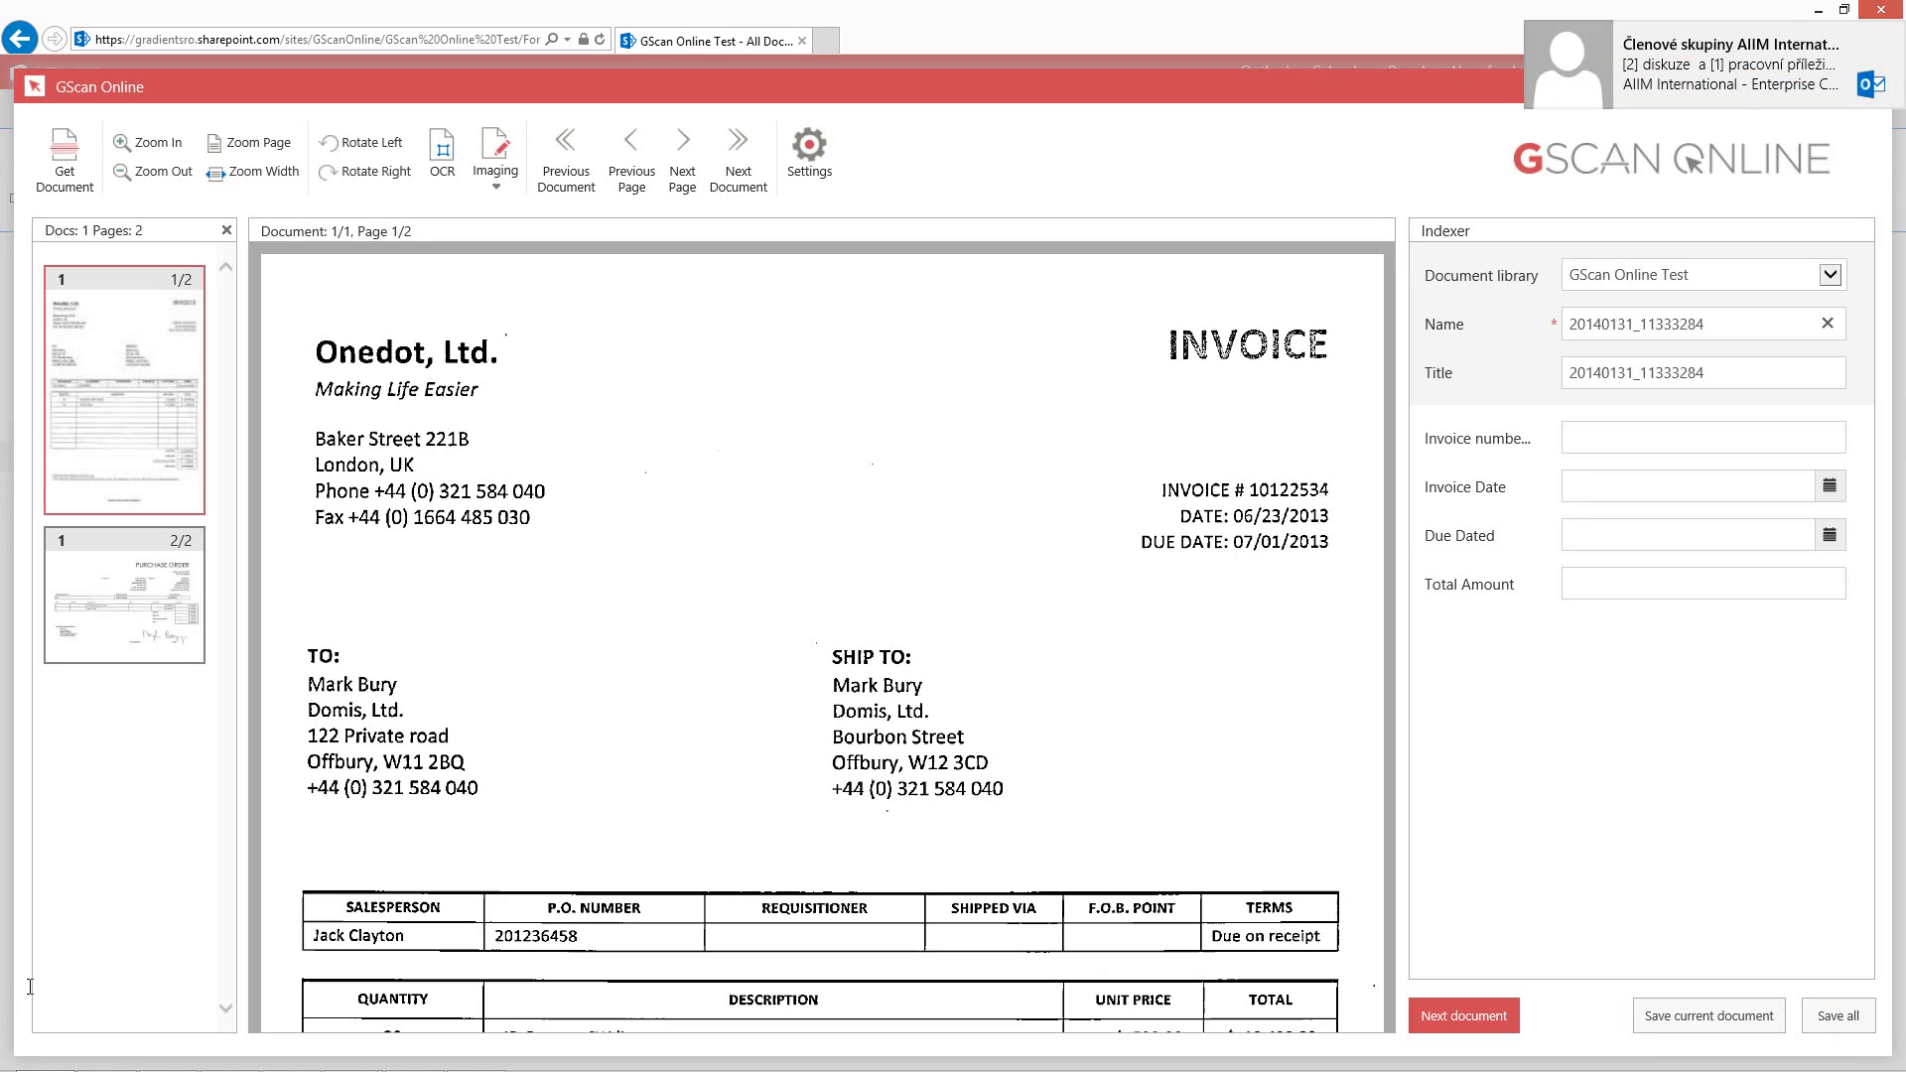
# Fill the Invoice number field with the invoice number shown on the document.
pyautogui.press('Tab')
pyautogui.press('Tab')
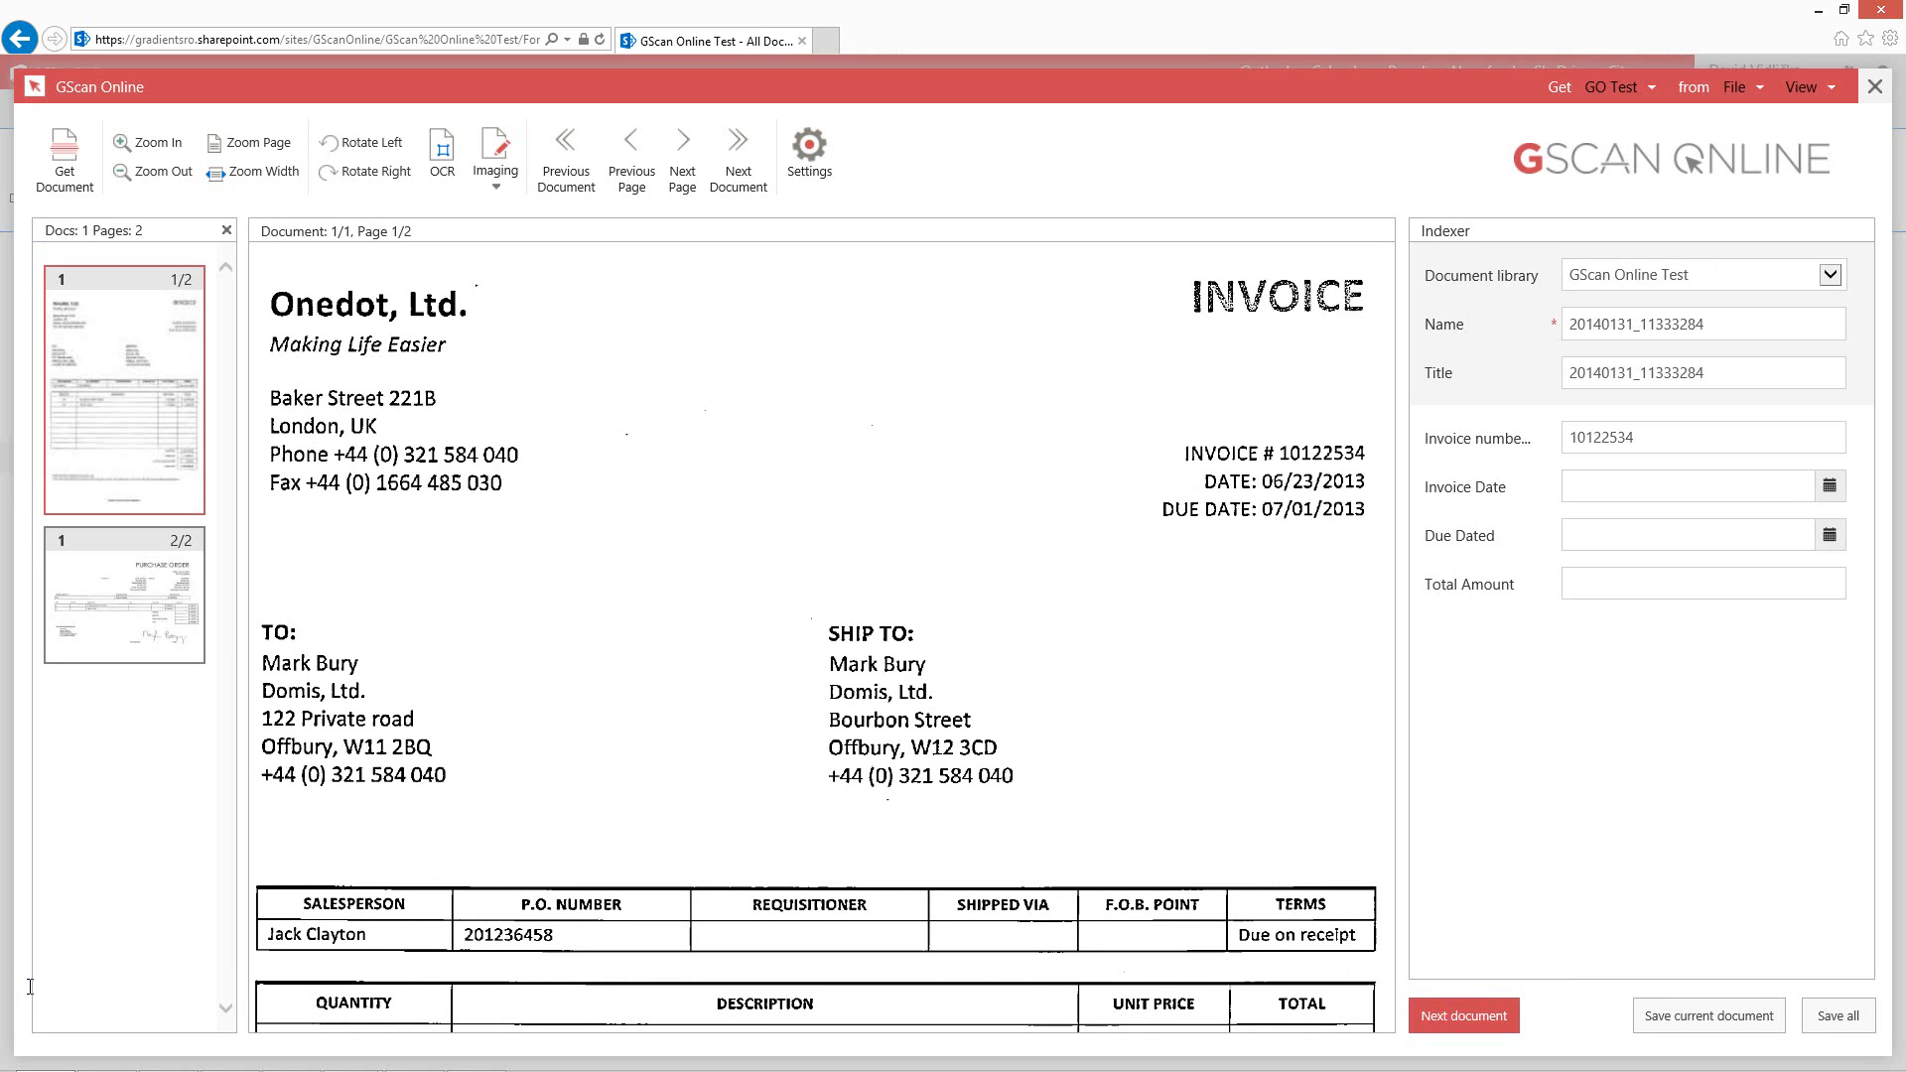
pyautogui.moveTo(1638, 438); pyautogui.dragTo(1556, 438)
# Fill Invoice Date, Due Dated and Total Amount by picking the date, due date and total due on the invoice image.
pyautogui.click(1628, 487)
pyautogui.keyDown('ctrl'); pyautogui.click(1314, 481); pyautogui.keyUp('ctrl')
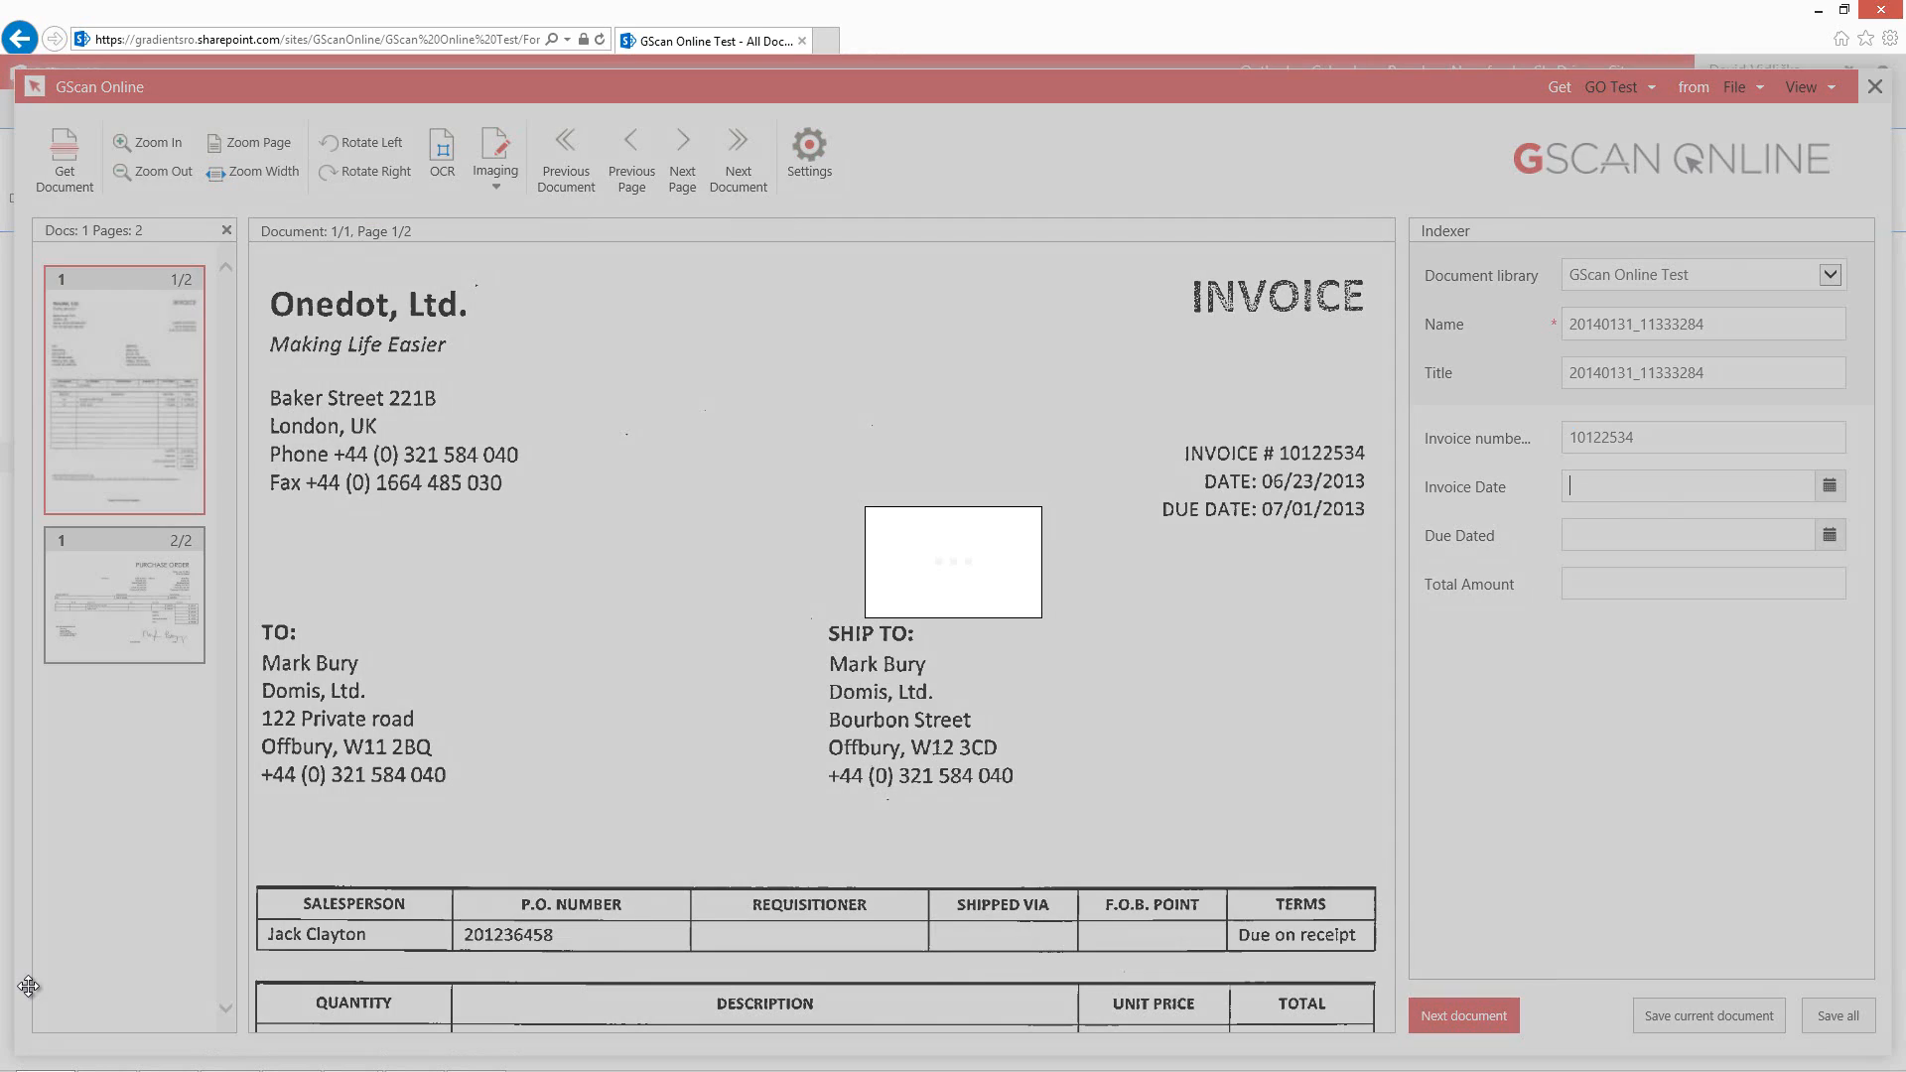
pyautogui.keyDown('ctrl'); pyautogui.click(1313, 510); pyautogui.keyUp('ctrl')
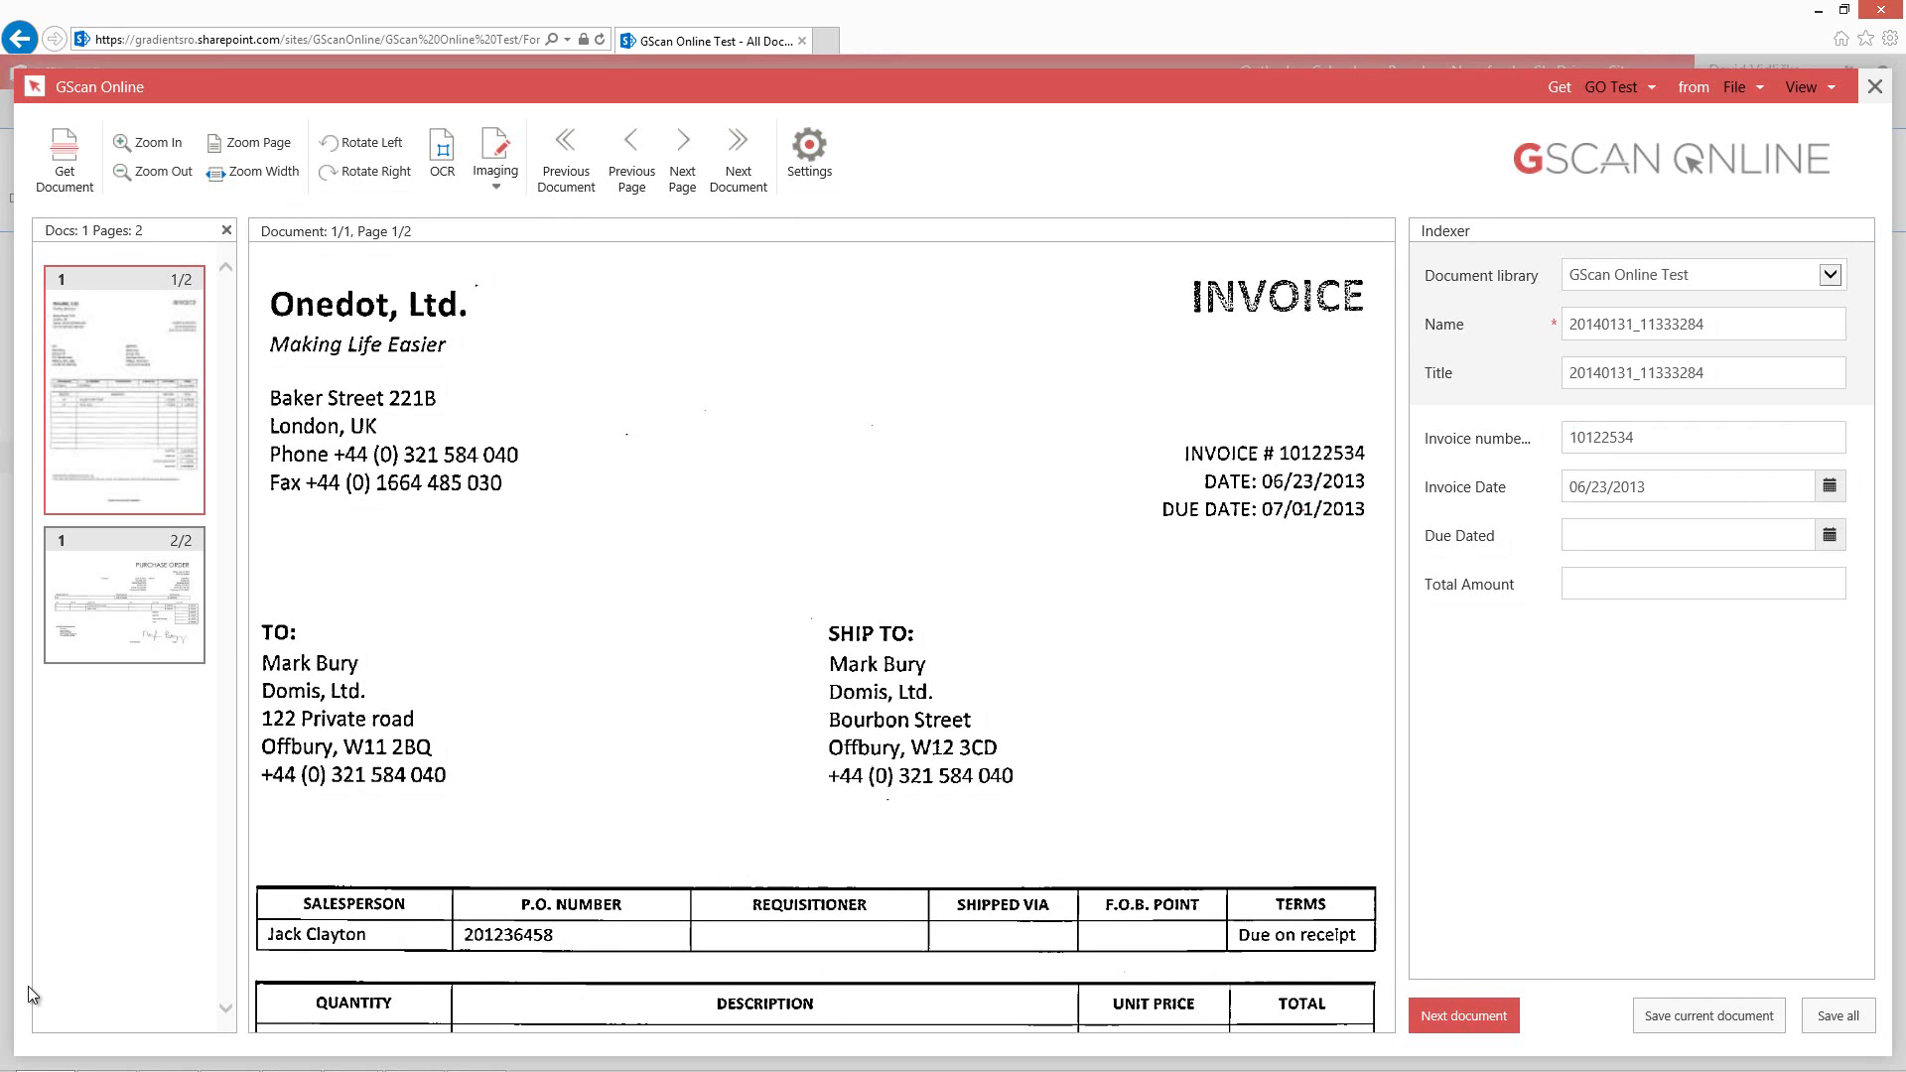
pyautogui.scroll(-8, 821, 636)
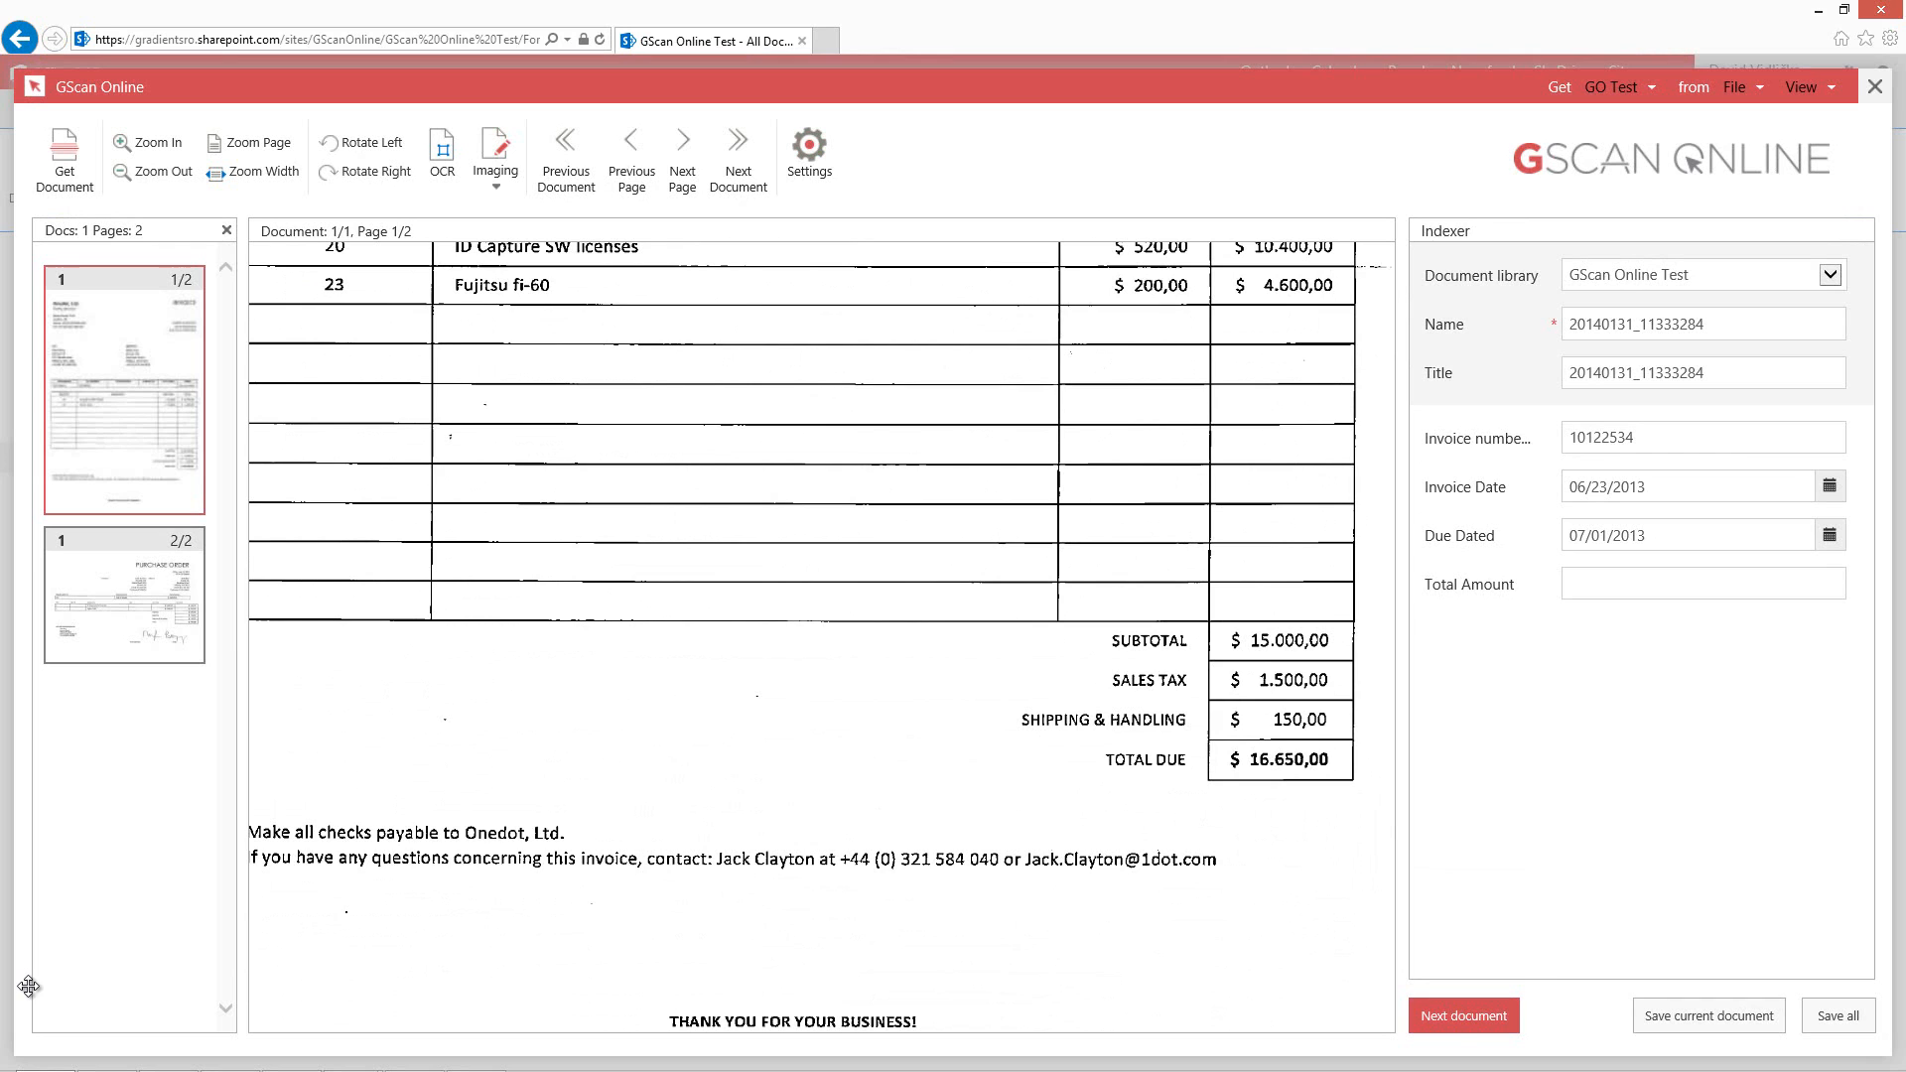
pyautogui.keyDown('ctrl'); pyautogui.click(1287, 760); pyautogui.keyUp('ctrl')
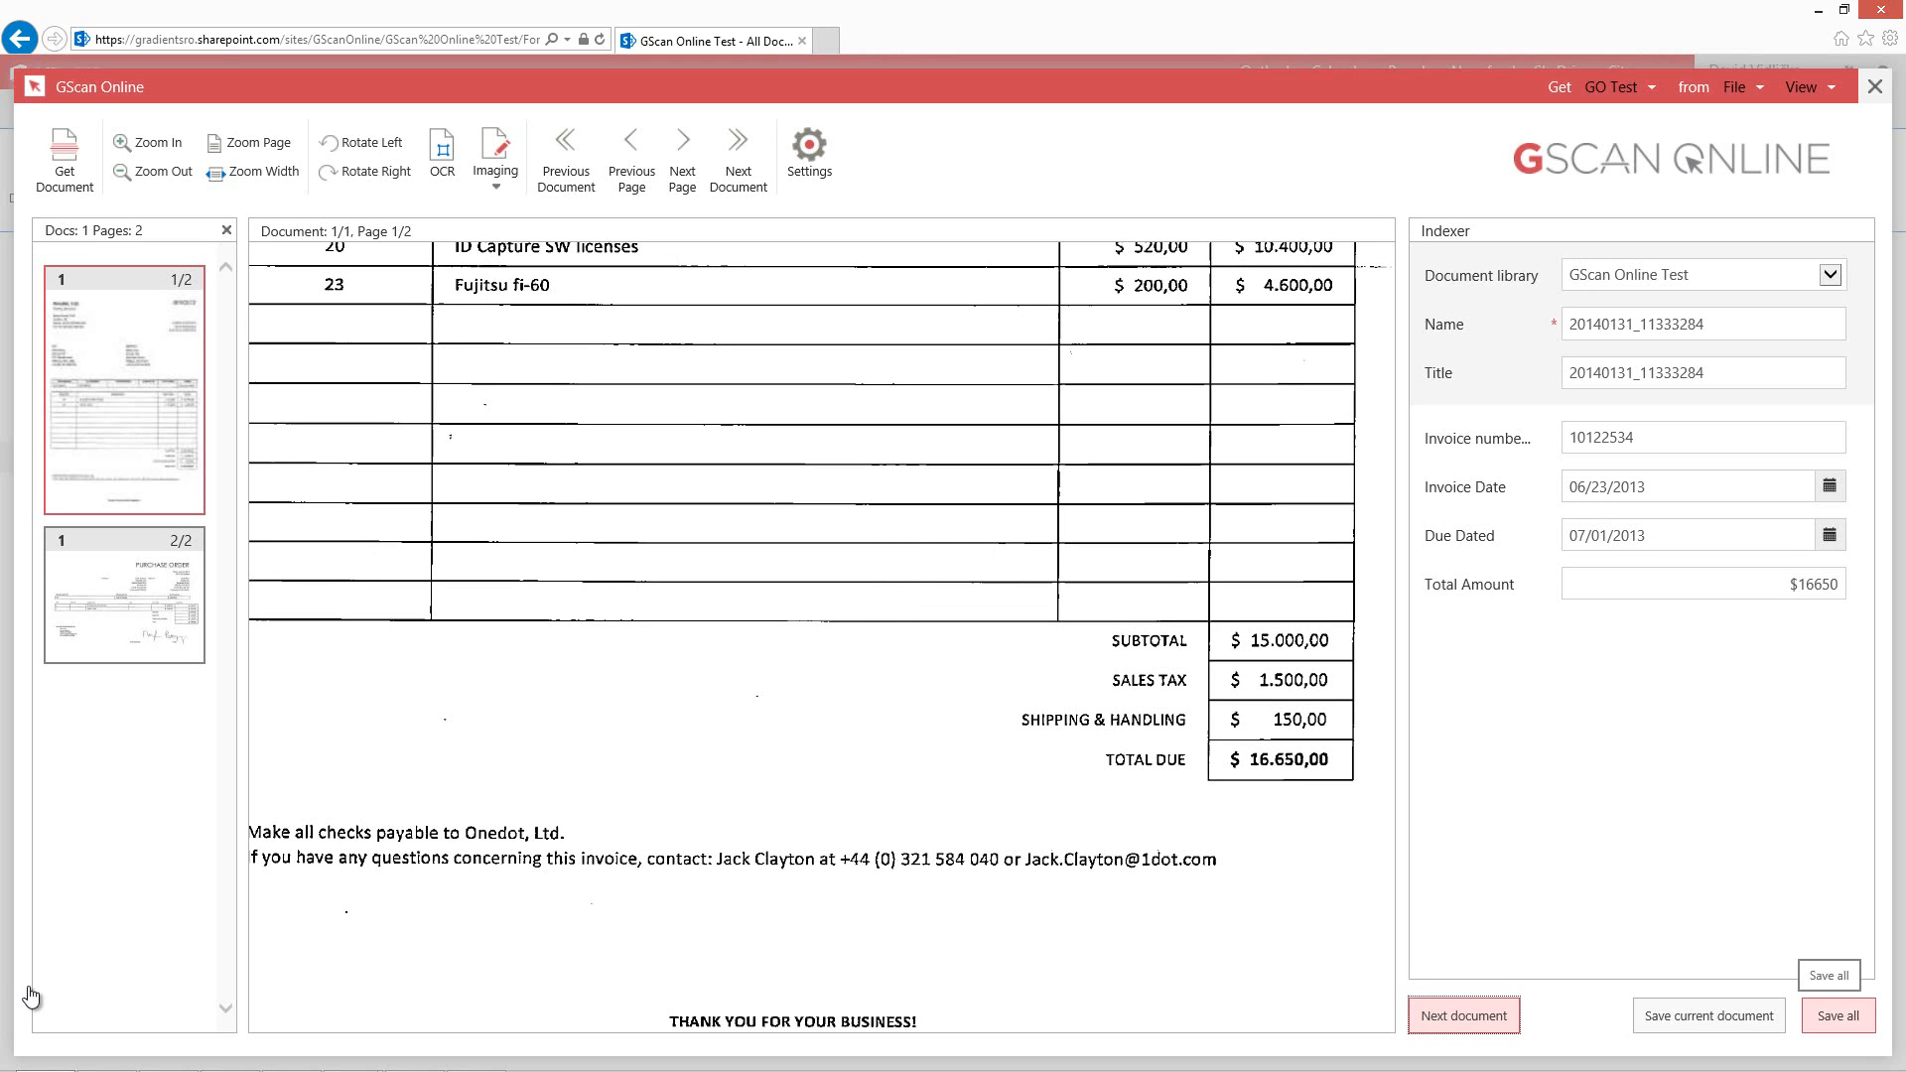
# Save all indexed documents to the GScan Online Test library.
pyautogui.click(1837, 1016)
pyautogui.click(876, 551)
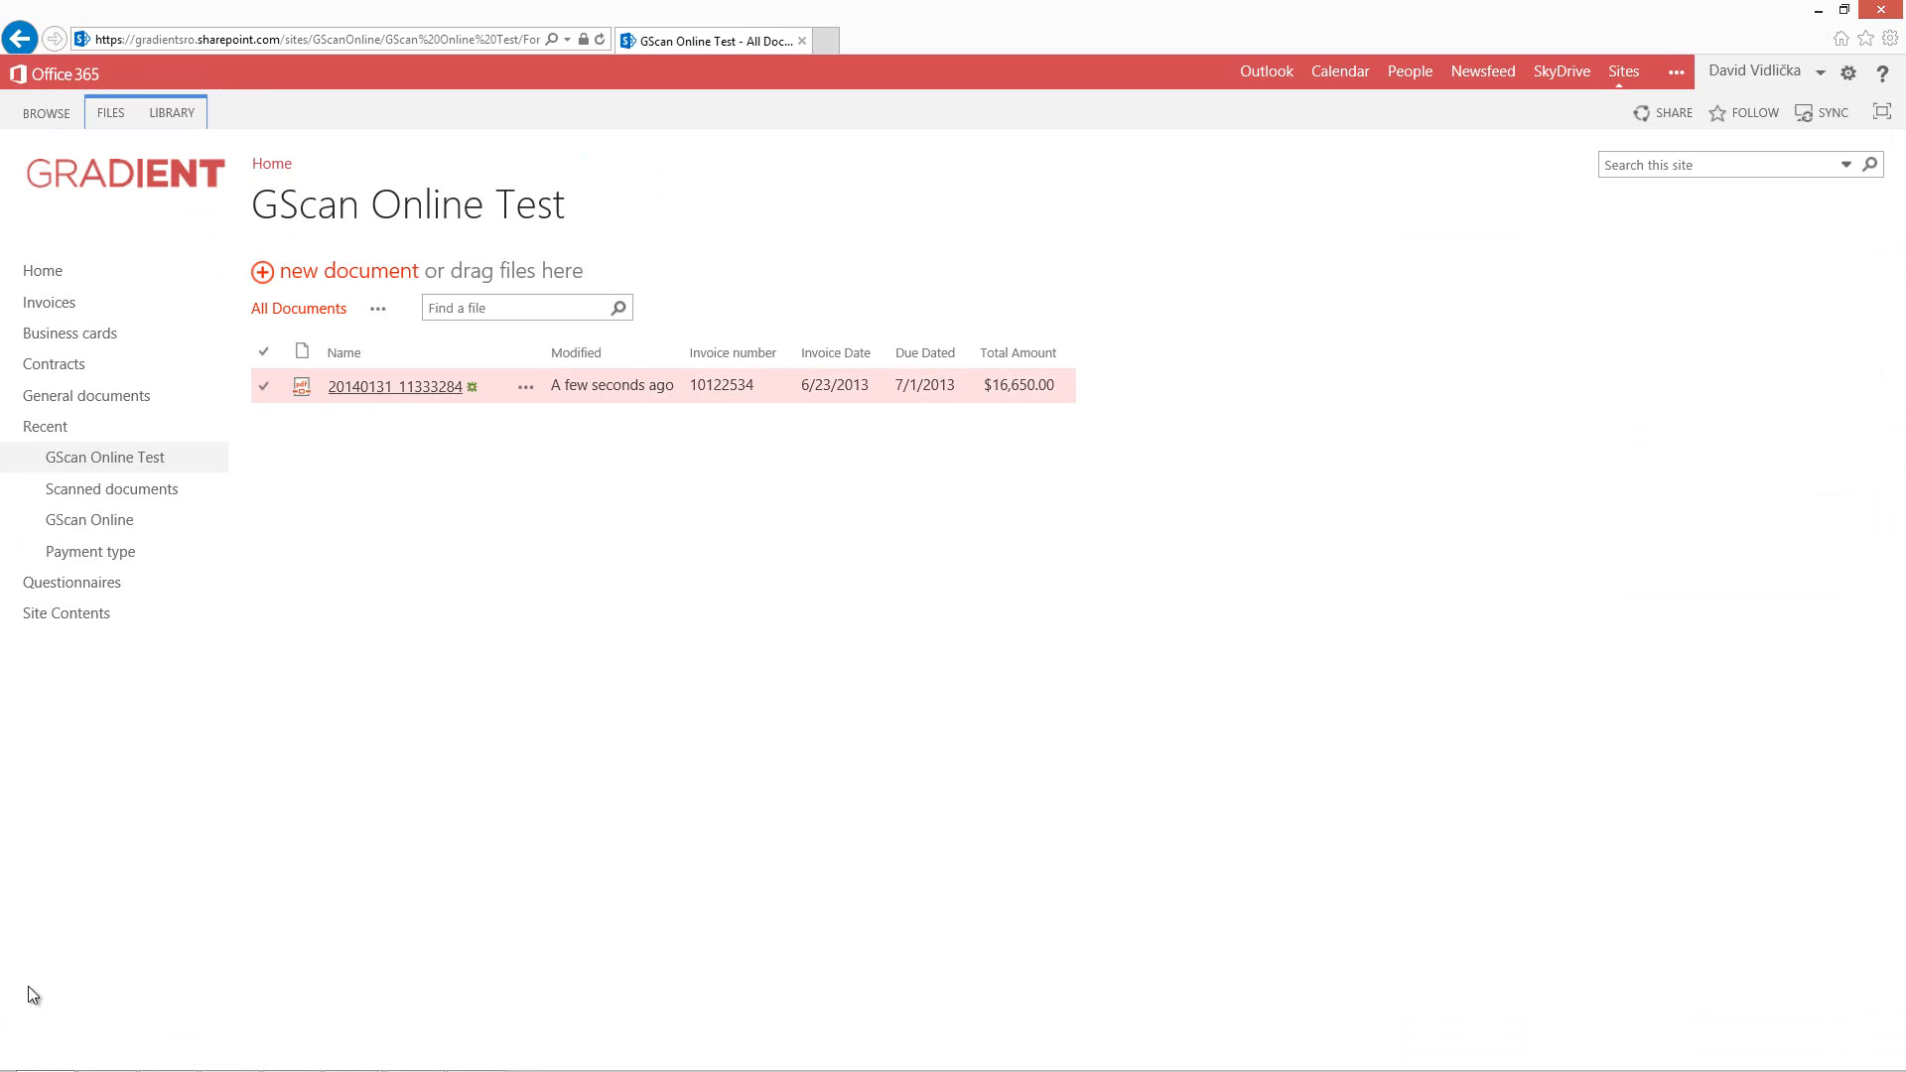
# Examine the saved document's Invoice number, dates and Total Amount values in the library list.
pyautogui.doubleClick(721, 385)
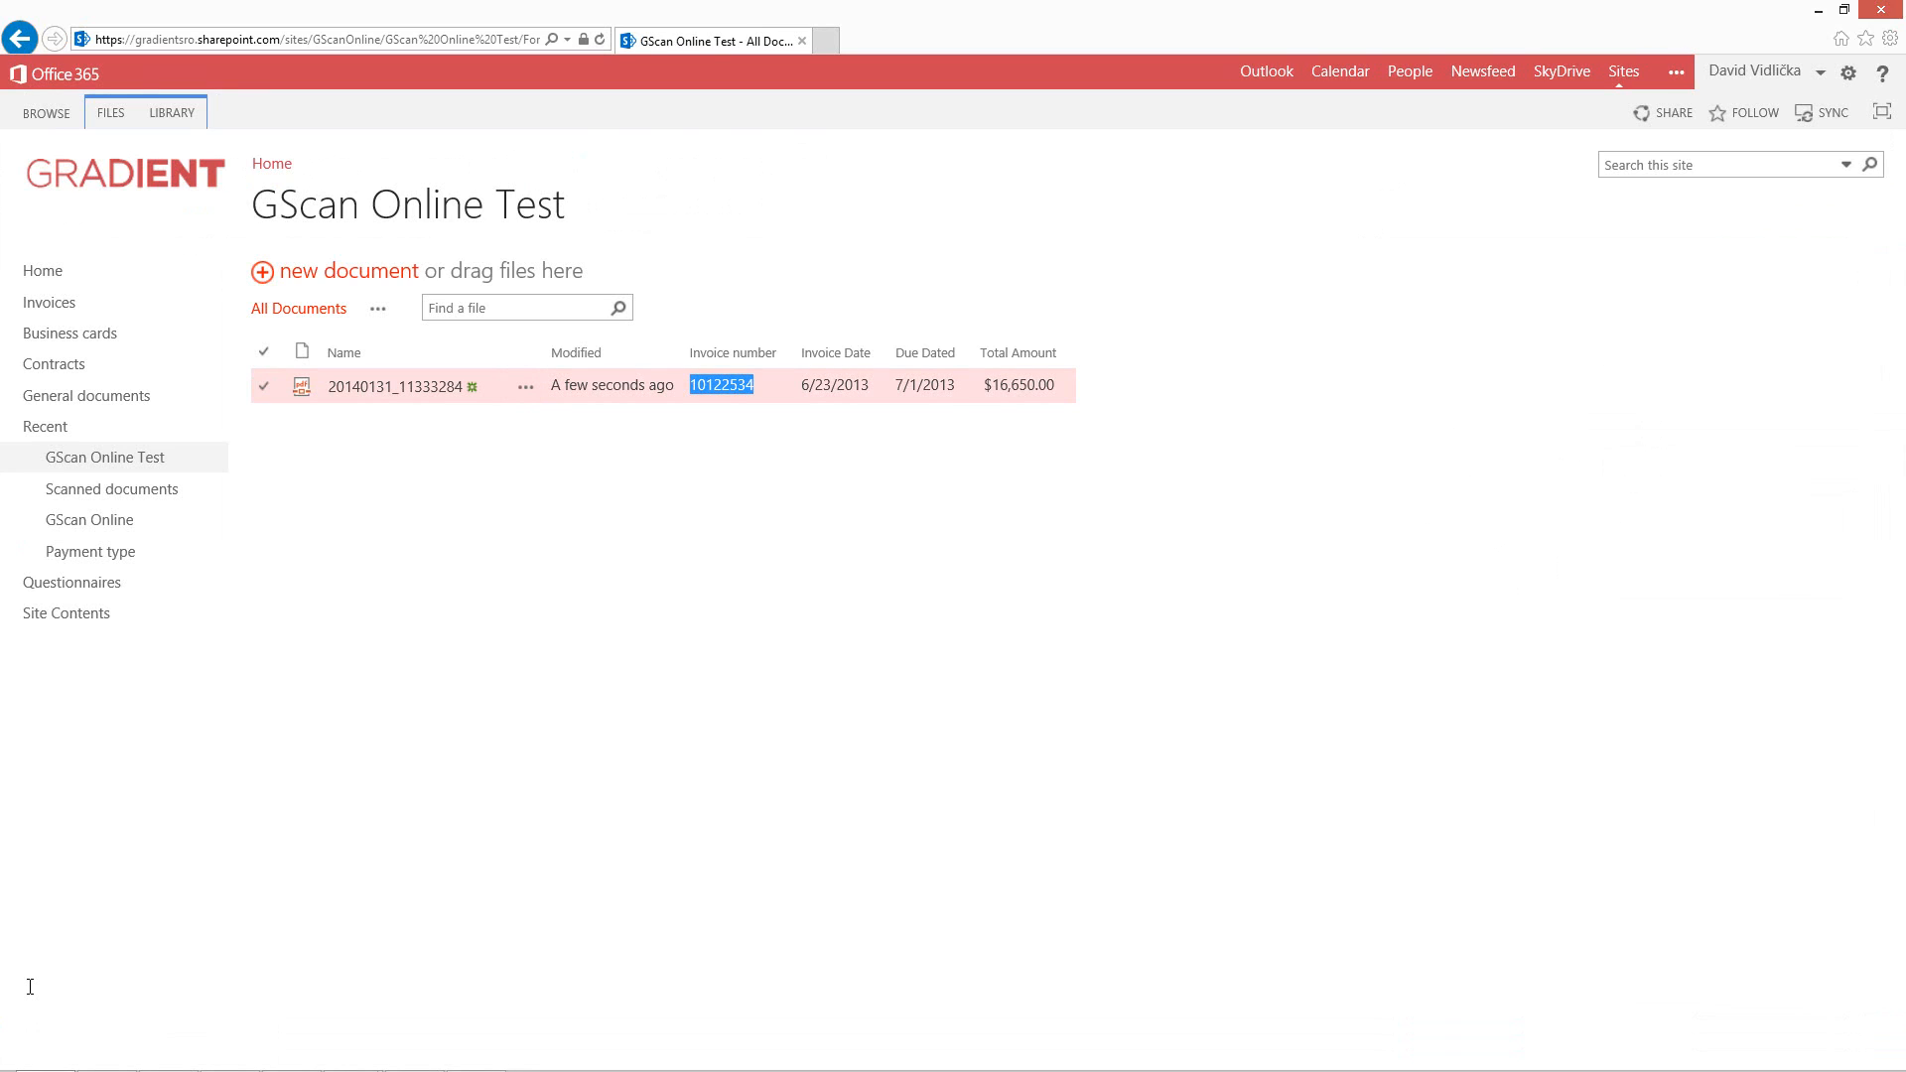
pyautogui.doubleClick(835, 385)
pyautogui.doubleClick(920, 385)
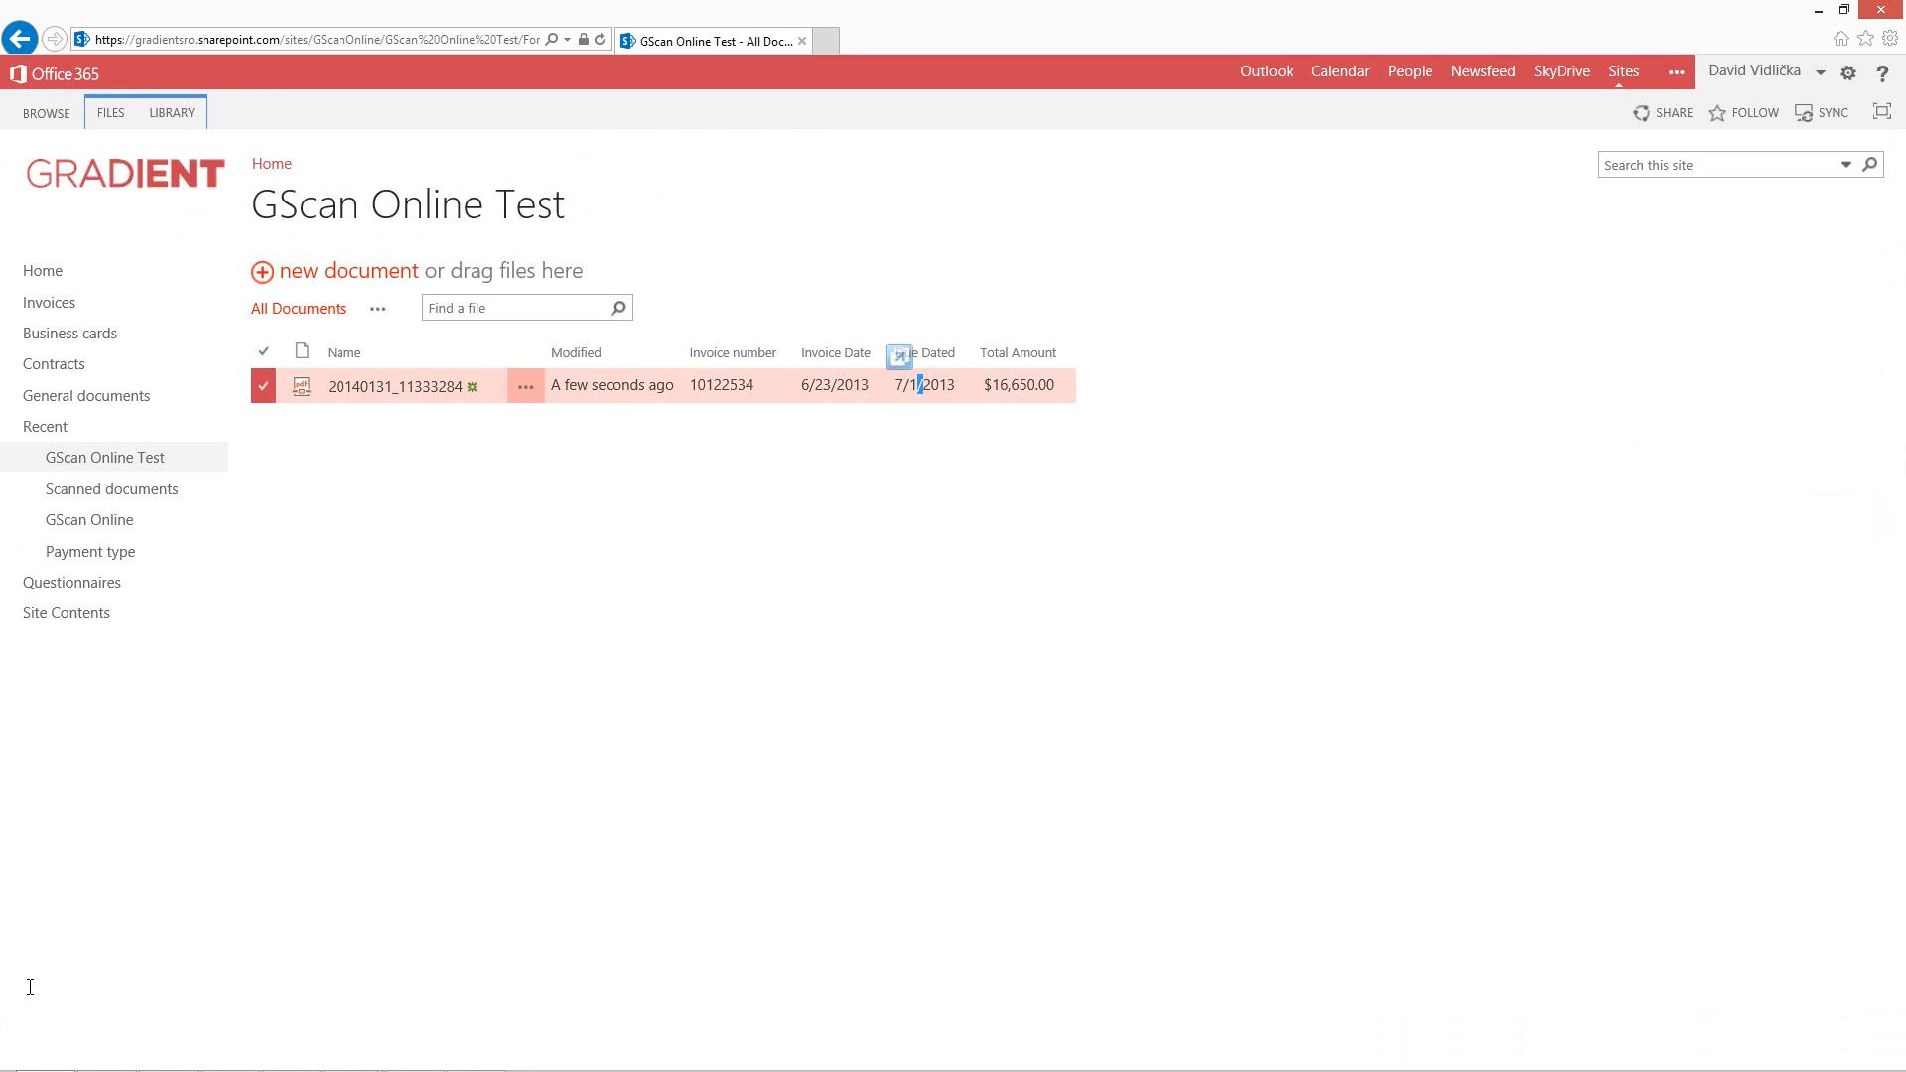
pyautogui.doubleClick(1047, 385)
pyautogui.click(993, 457)
# Open the saved invoice document, select the sender's address text to check it is searchable, and go back.
pyautogui.click(395, 386)
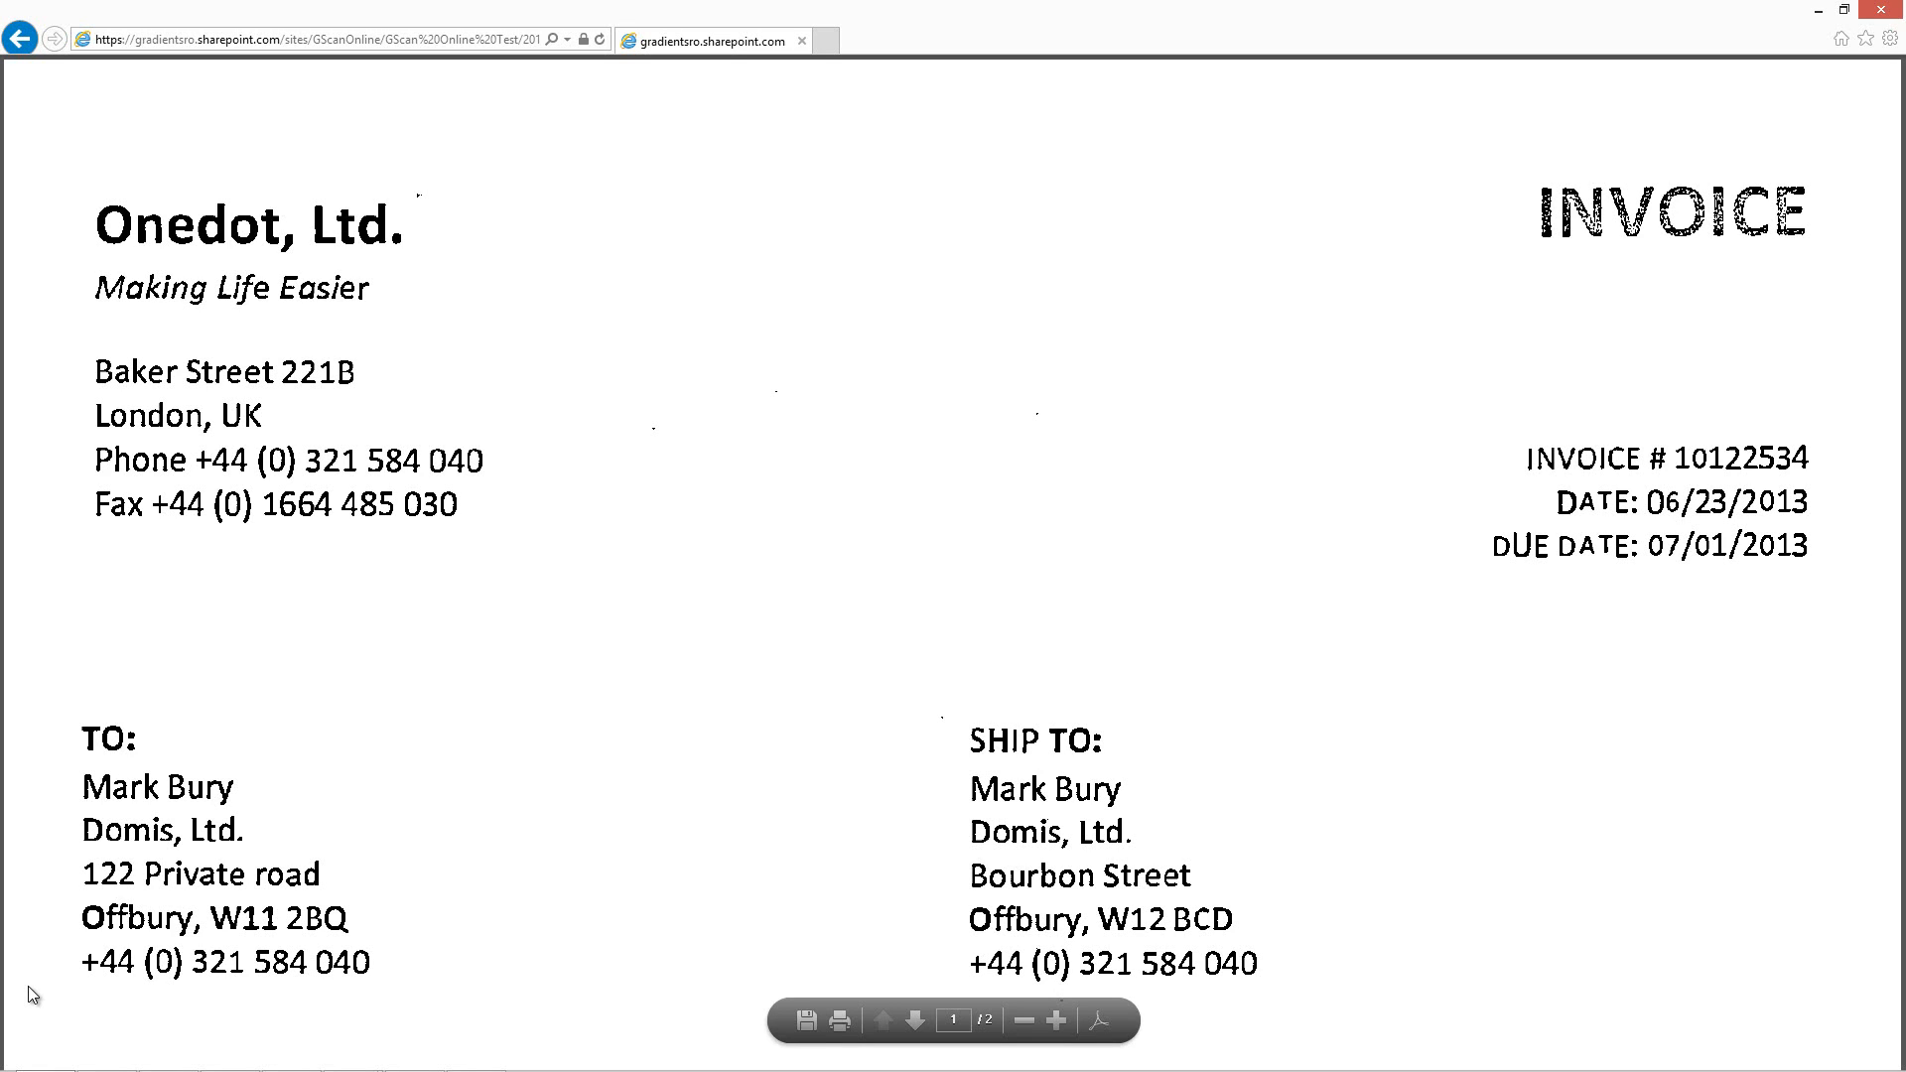
pyautogui.rightClick(626, 480)
pyautogui.click(702, 494)
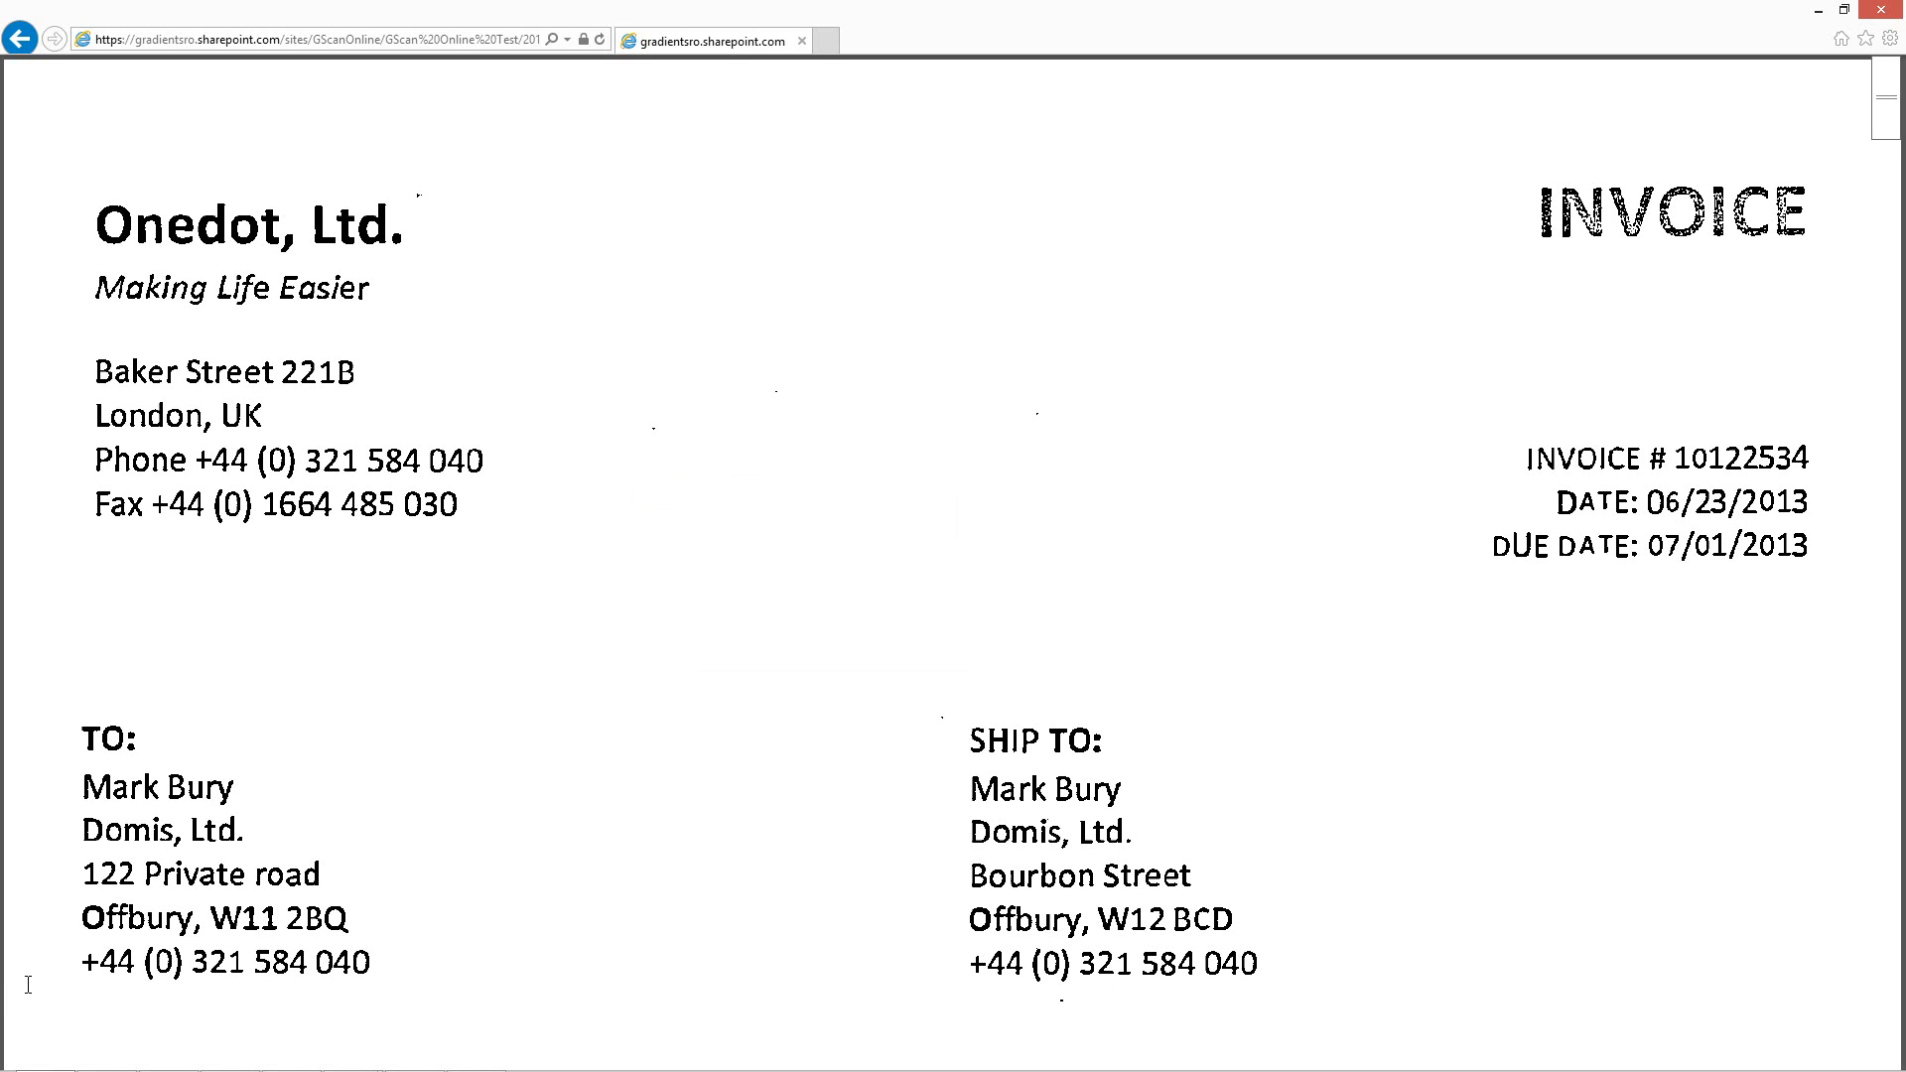
pyautogui.moveTo(134, 373); pyautogui.dragTo(382, 504)
pyautogui.click(28, 985)
pyautogui.hotkey('alt', 'Left')
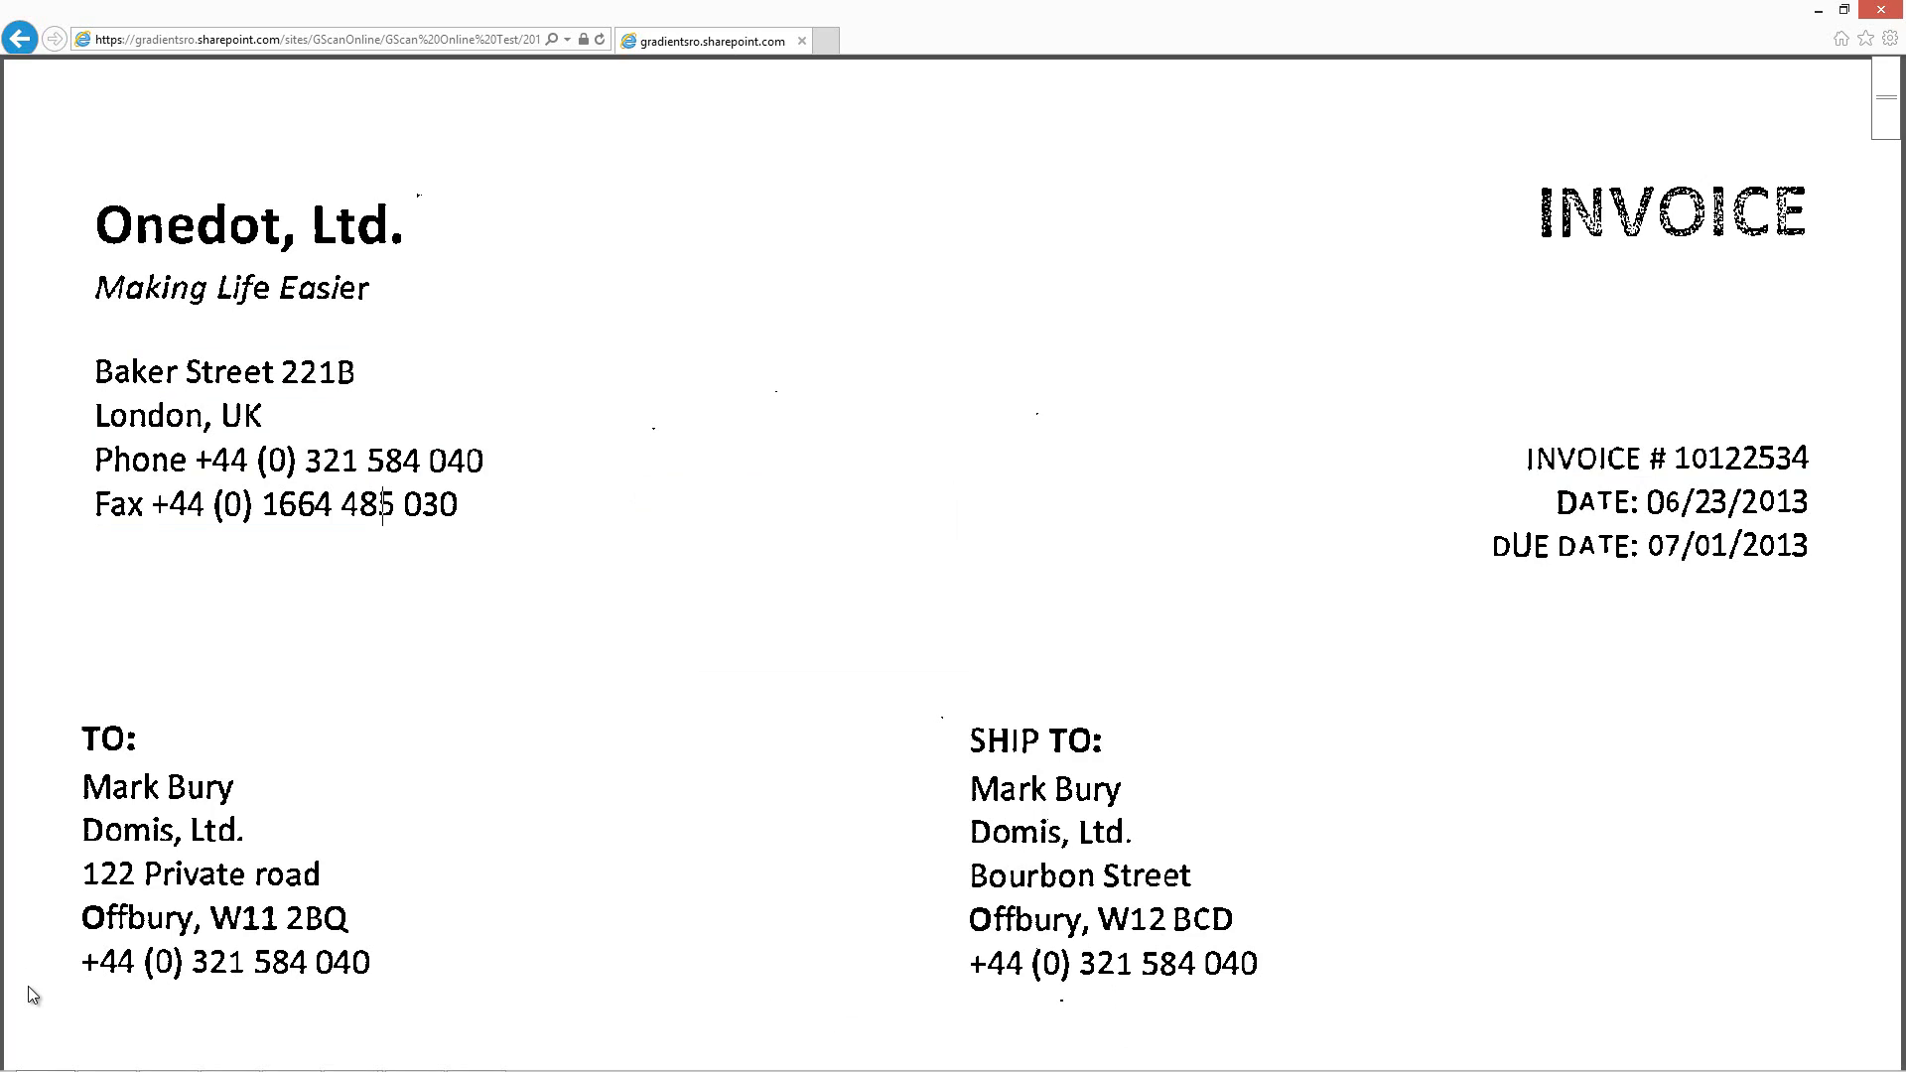